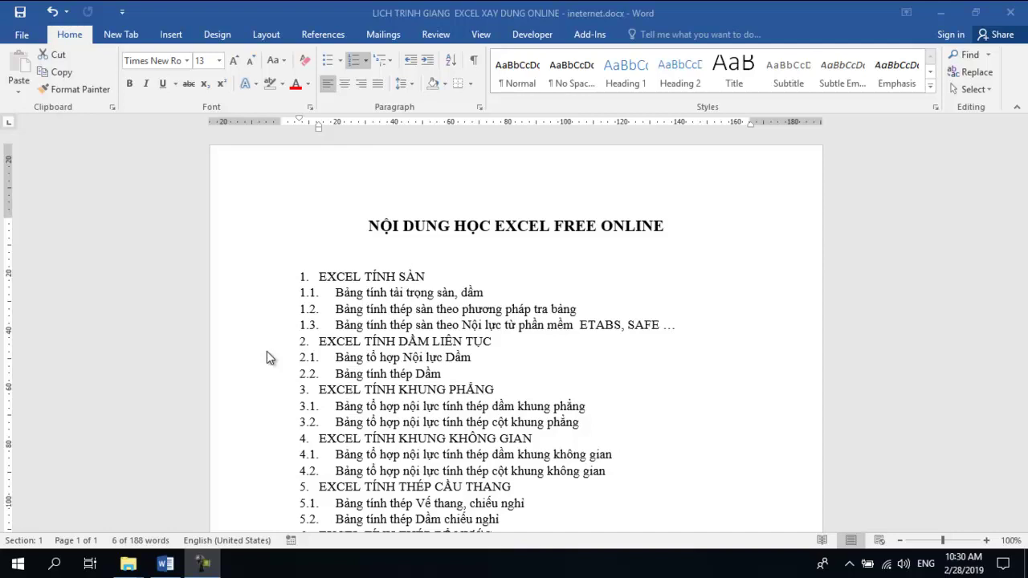
Step: Highlight the Word heading '2. EXCEL TÍNH DẦM LIÊN TỤC' in yellow
click(249, 344)
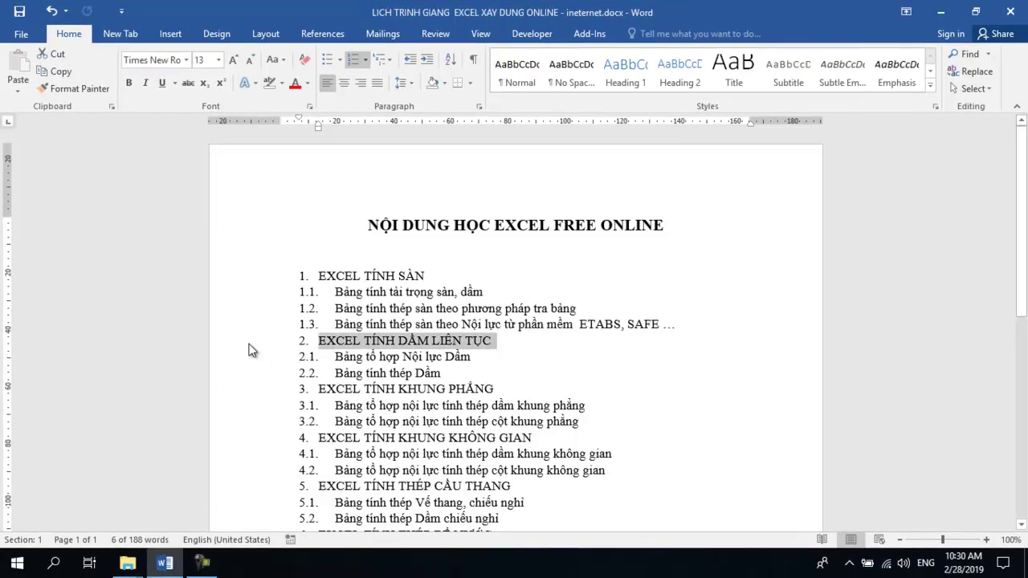
click(281, 83)
click(273, 103)
key(Right)
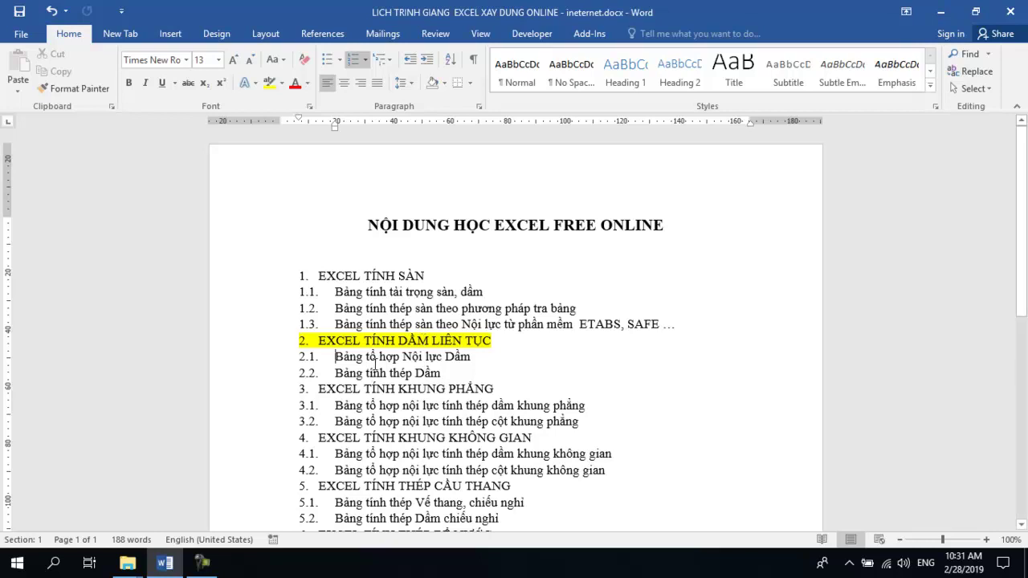
click(390, 342)
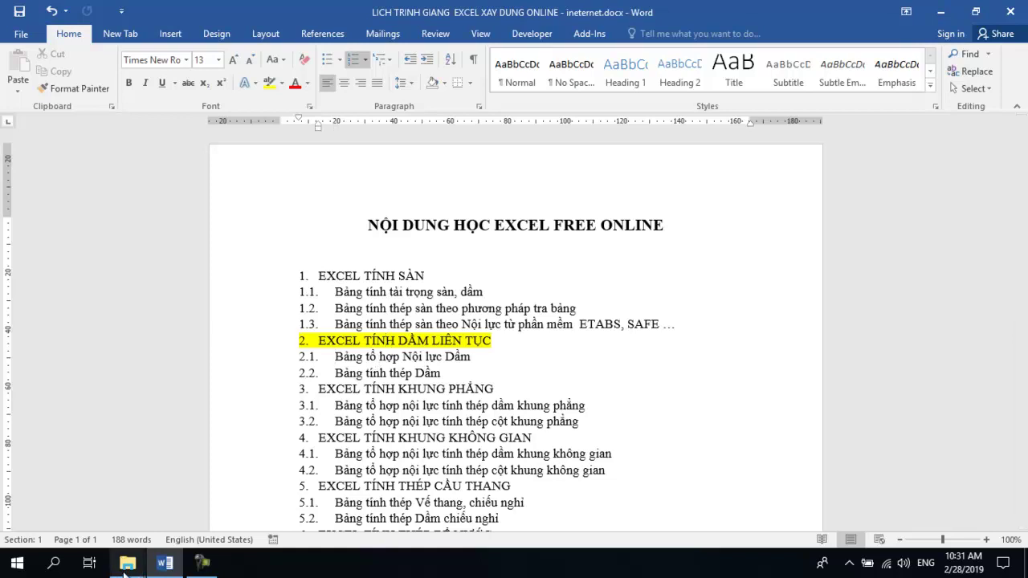
Step: Refresh the EXCEL - KET CAU folder's file list, then show the desktop
mouse_move(126, 569)
click(229, 533)
right_click(313, 448)
click(378, 289)
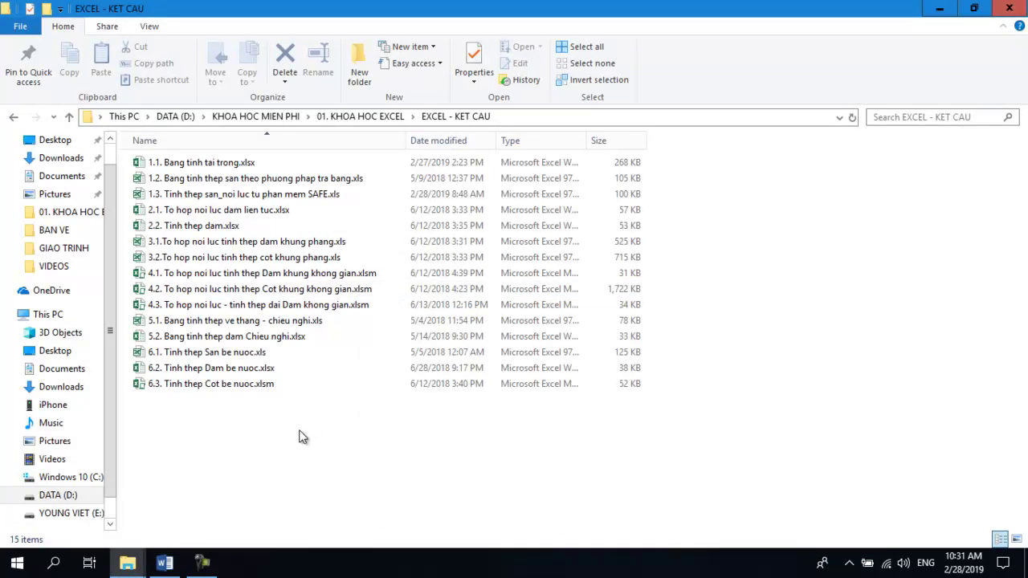
right_click(290, 440)
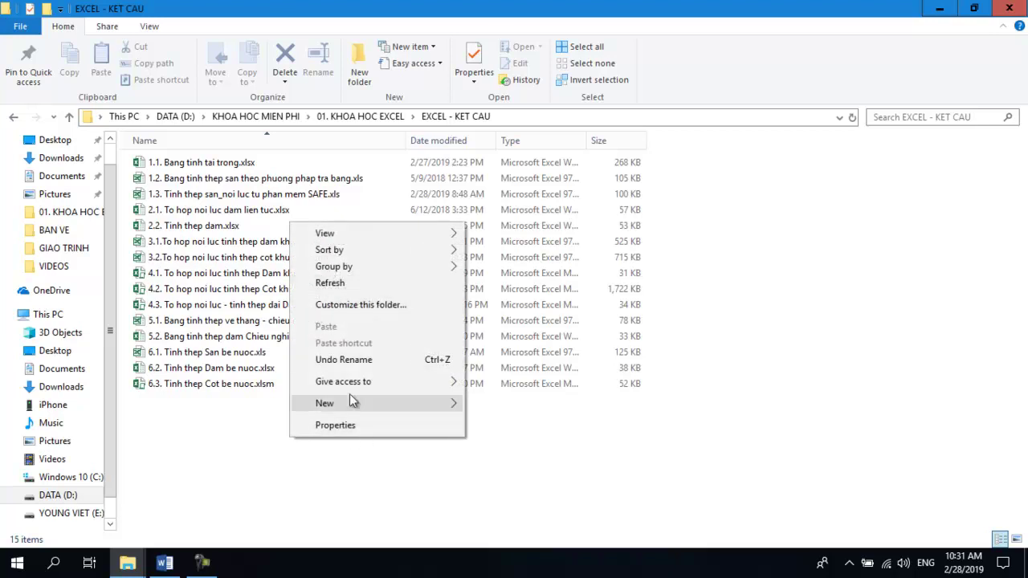
click(376, 286)
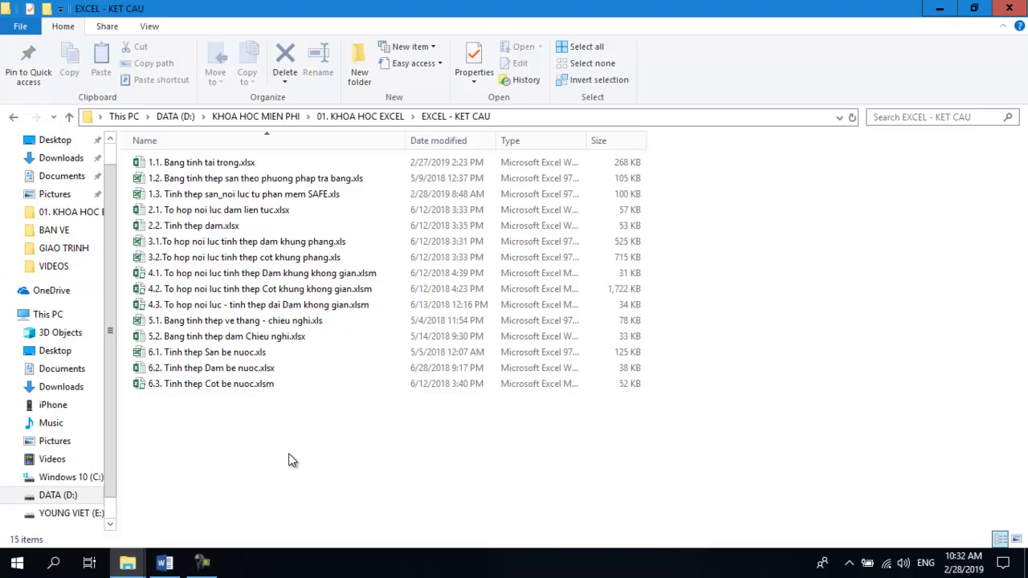
key(super+d)
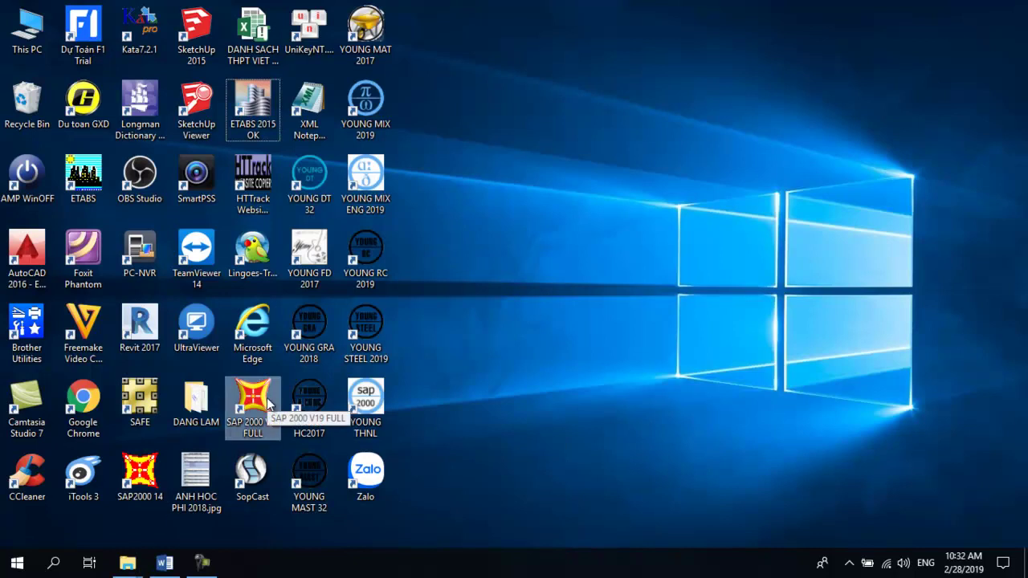
Step: Launch SAP2000 V19 from the desktop and bring the EXCEL - KET CAU folder back
double_click(267, 404)
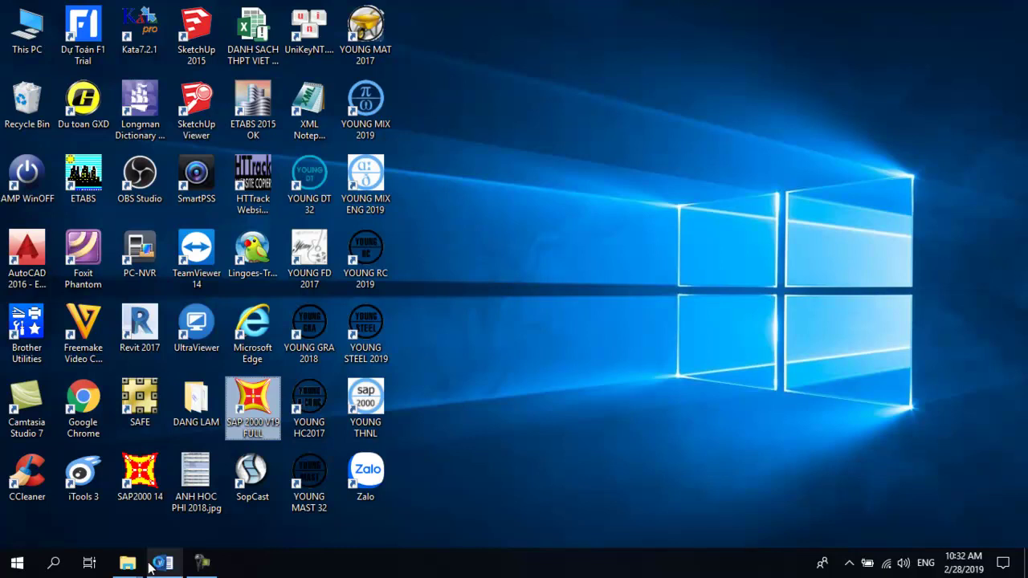
mouse_move(133, 566)
click(225, 509)
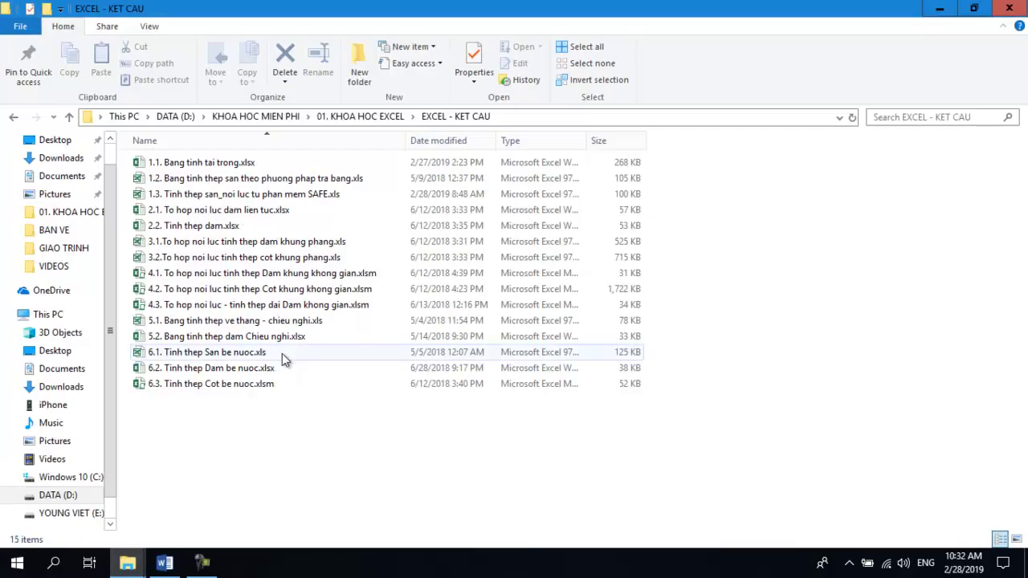
Step: Open '2.1. To hop noi luc dam lien tuc.xlsx' and enable editing
double_click(249, 217)
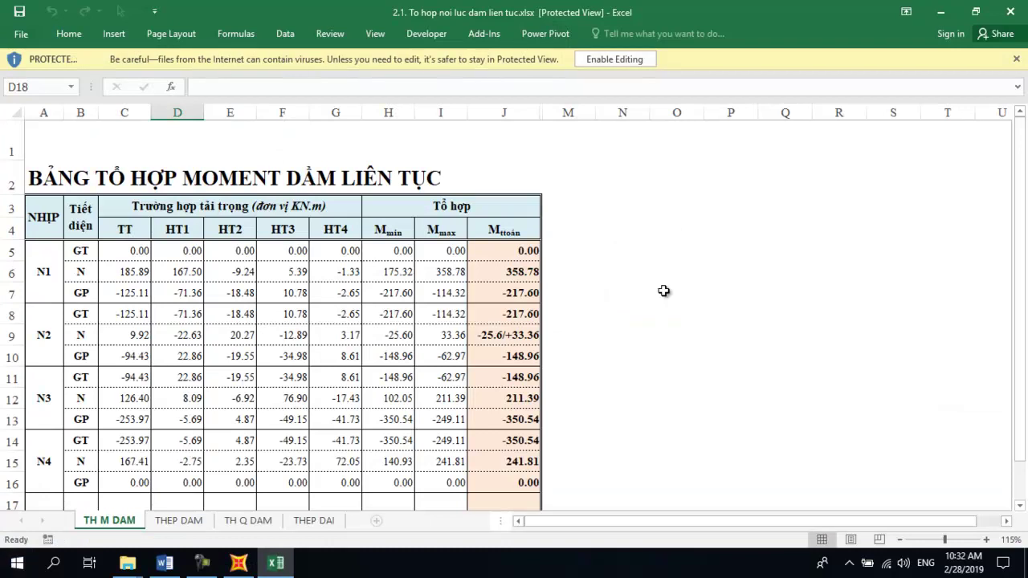
click(615, 59)
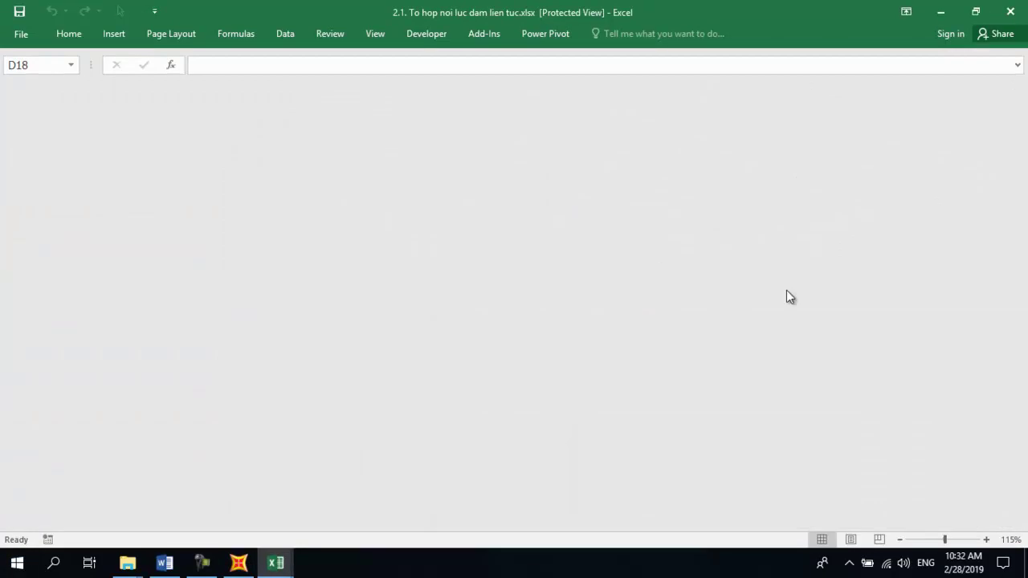
scroll(324, 406, down, 2)
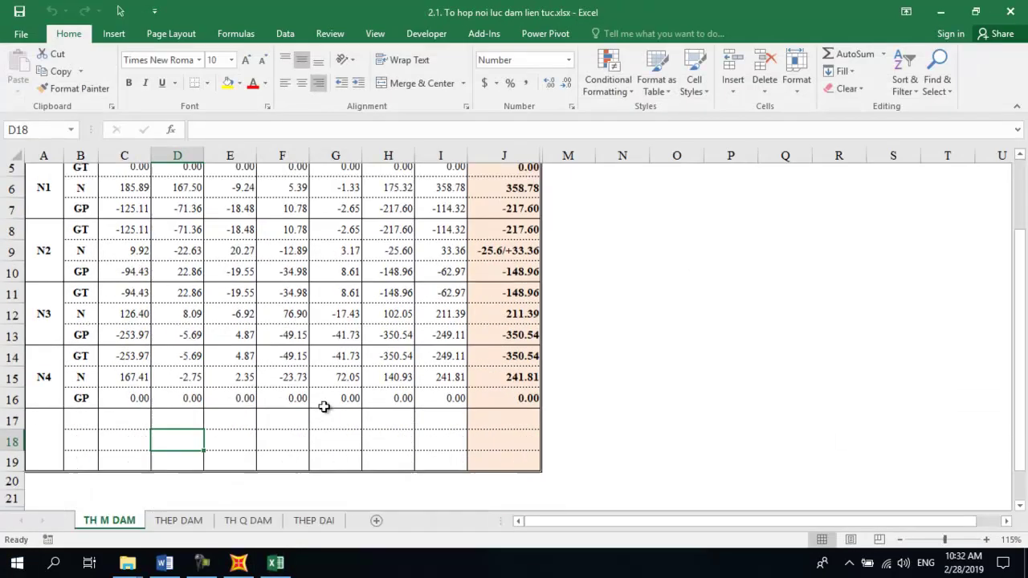
scroll(323, 407, down, 3)
scroll(324, 407, up, 2)
scroll(324, 406, up, 3)
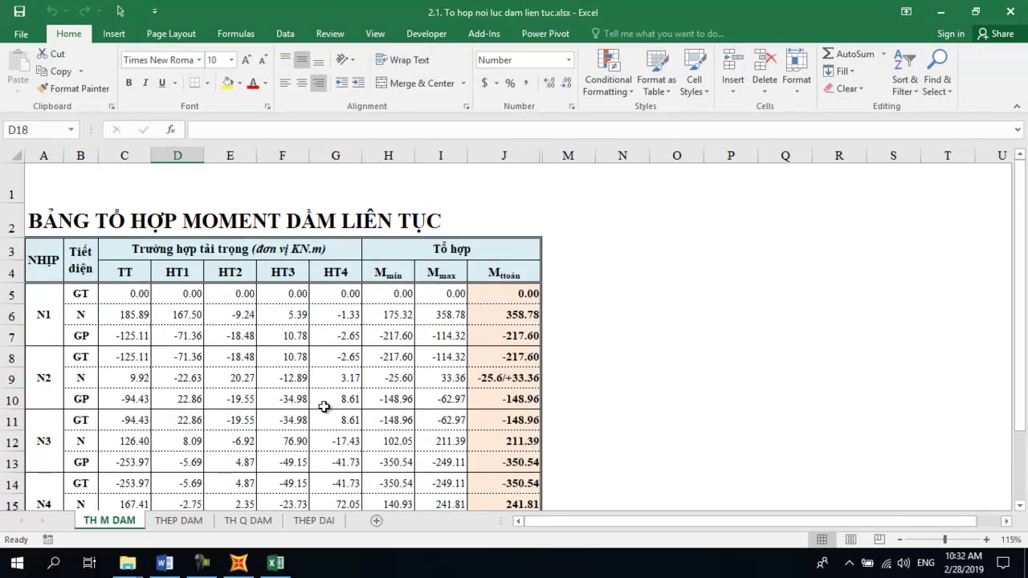
scroll(324, 407, down, 3)
scroll(324, 407, up, 3)
Step: Browse the THEP DAM, TH Q DAM and THEP DAI sheets, return to TH M DAM, then switch to SAP2000
click(178, 521)
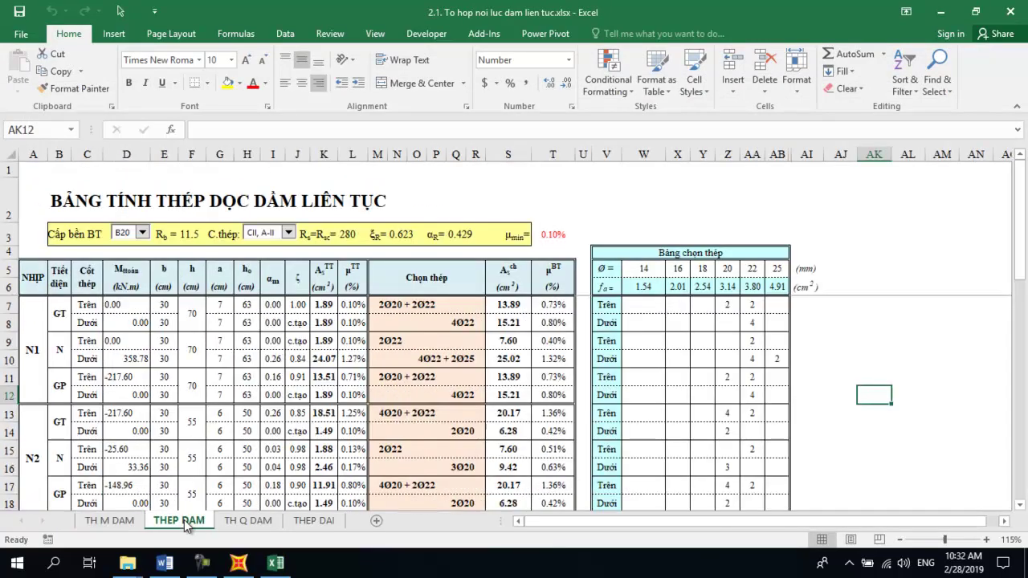
click(121, 522)
click(245, 522)
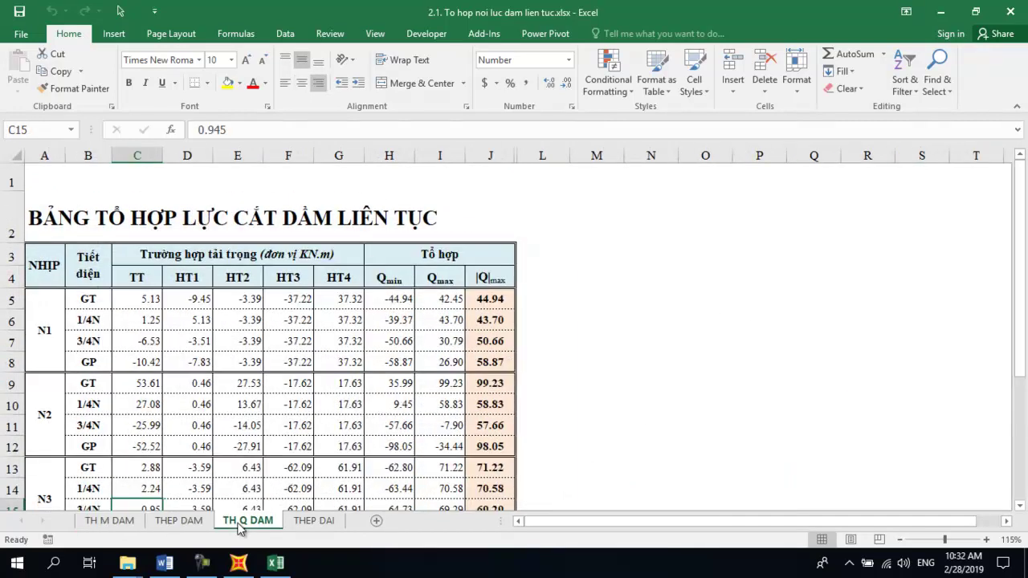
click(314, 520)
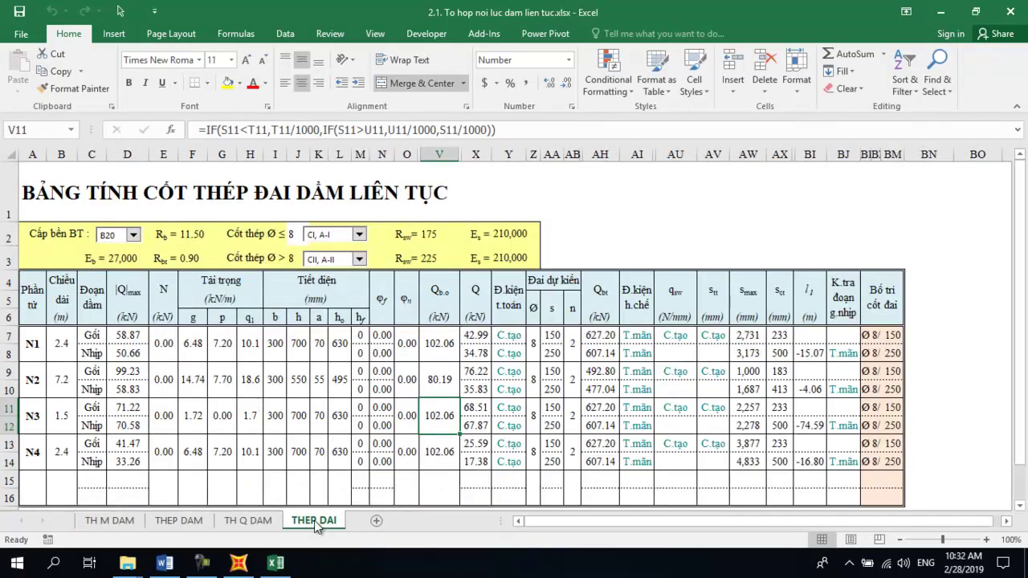
click(121, 521)
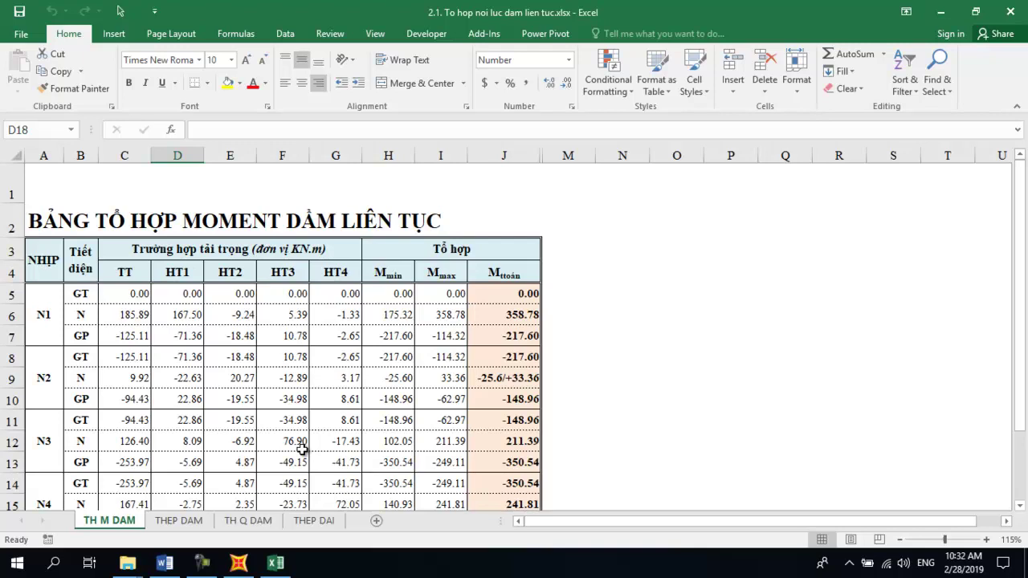
click(127, 296)
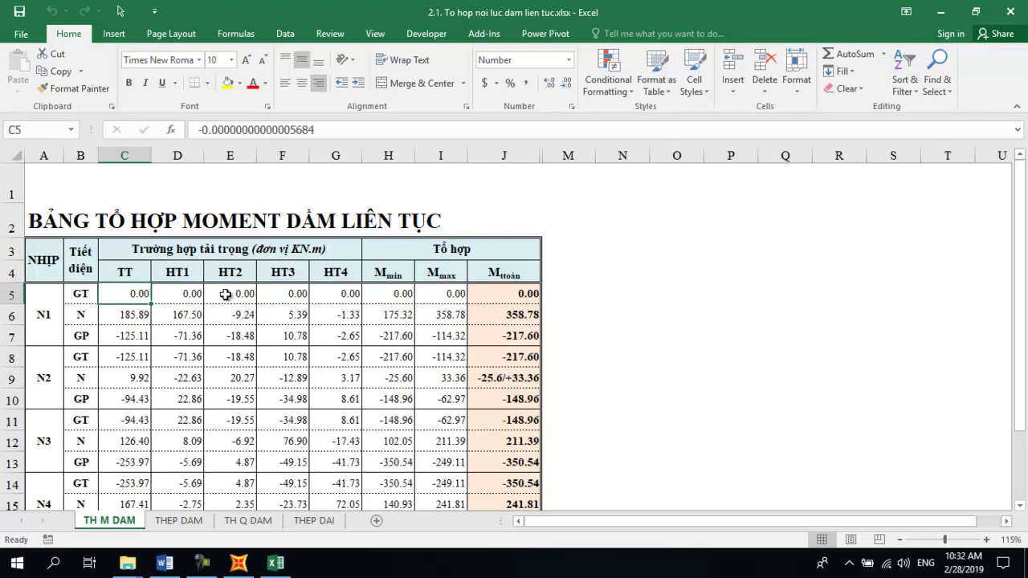
click(239, 562)
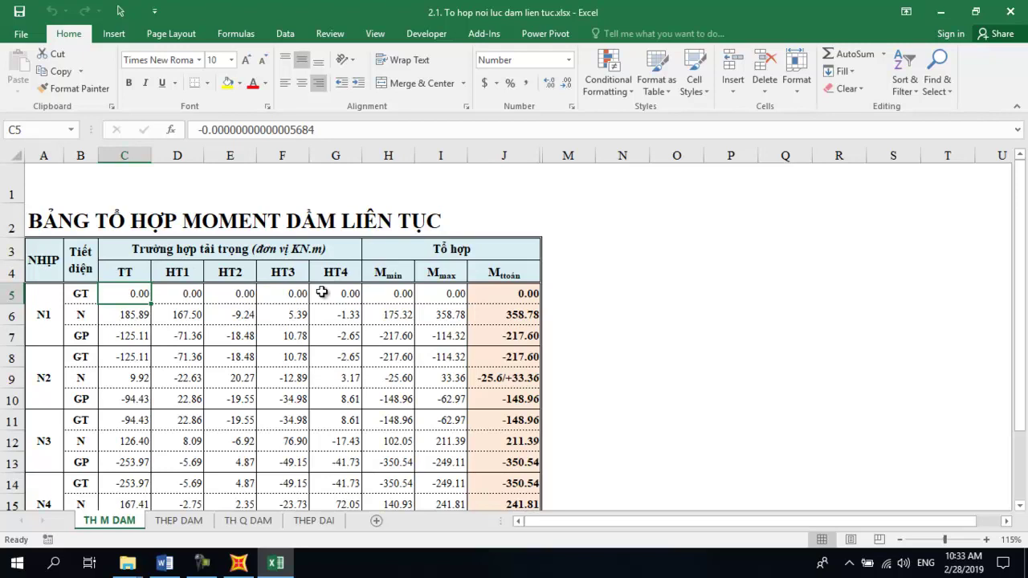
click(238, 562)
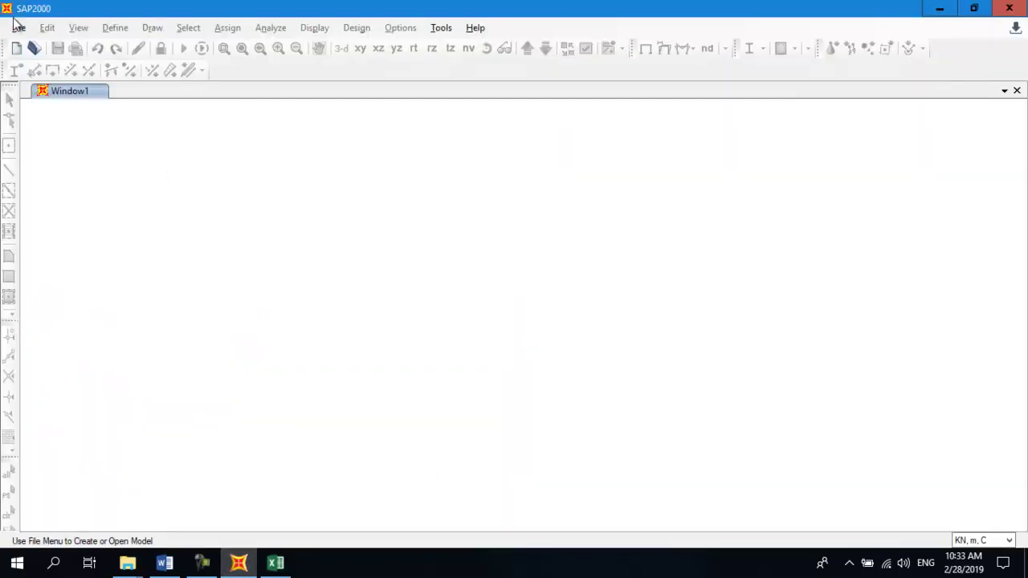
Step: Open the recent SAP2000 model 7.sdb
click(16, 26)
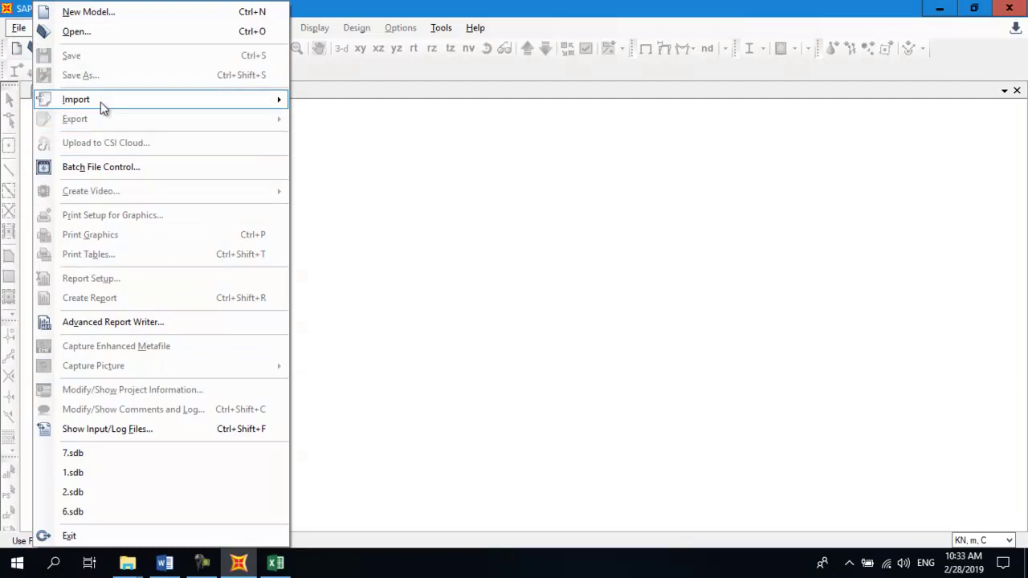
click(105, 454)
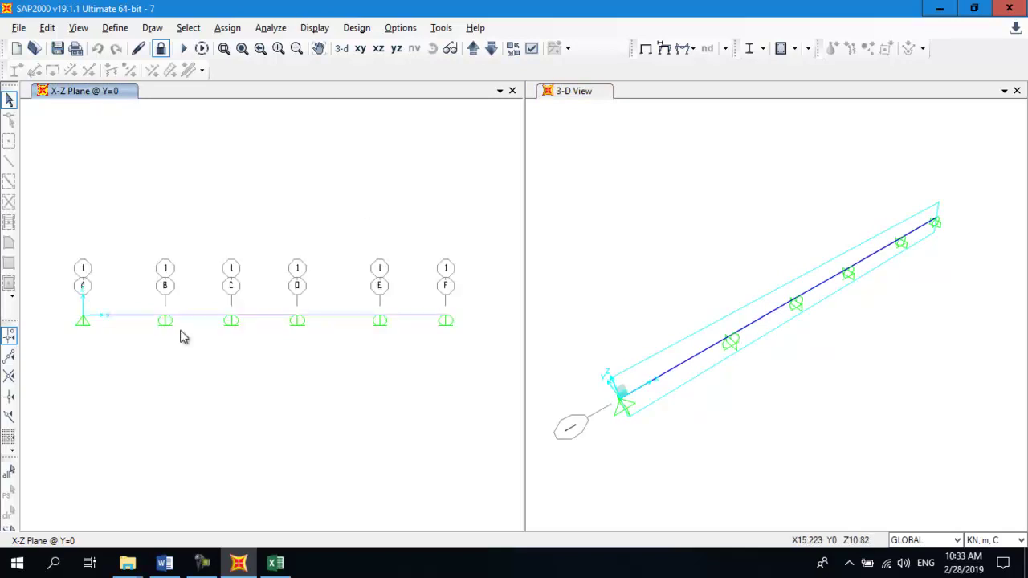
Step: Open the GIAO TRINH folder of PDF course materials in File Explorer
mouse_move(128, 563)
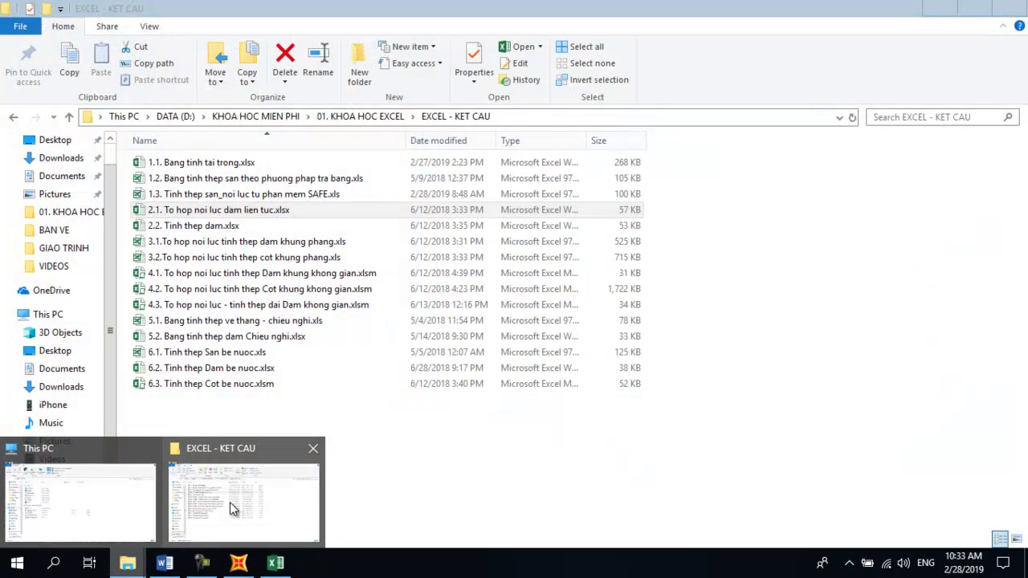
click(232, 508)
key(alt+Tab)
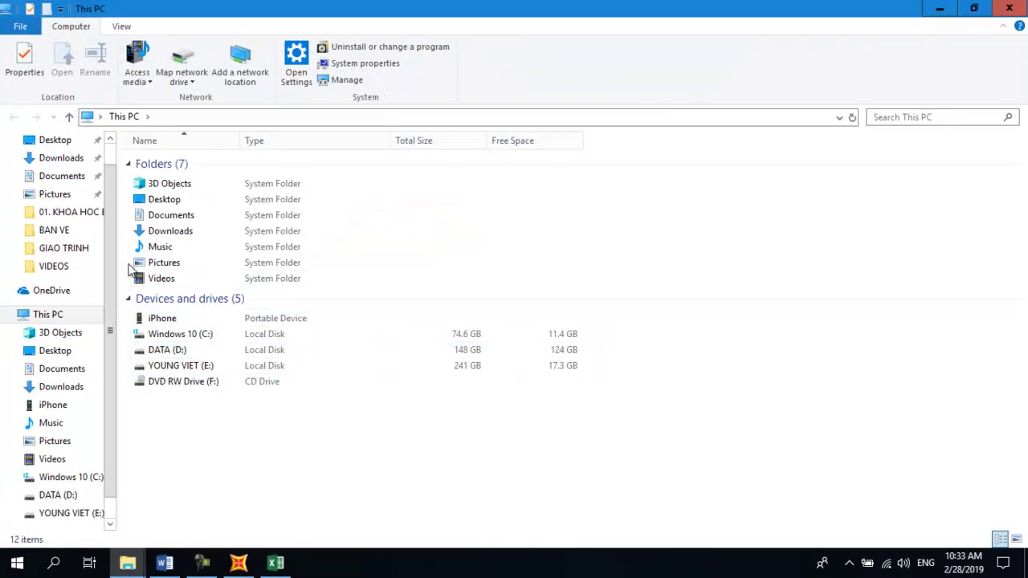
click(80, 249)
click(241, 226)
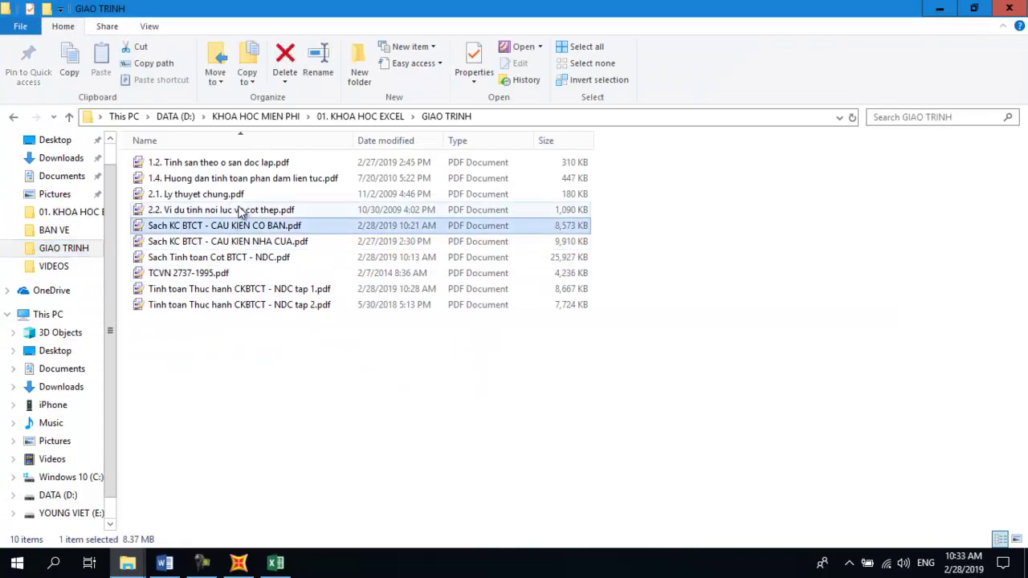
click(243, 199)
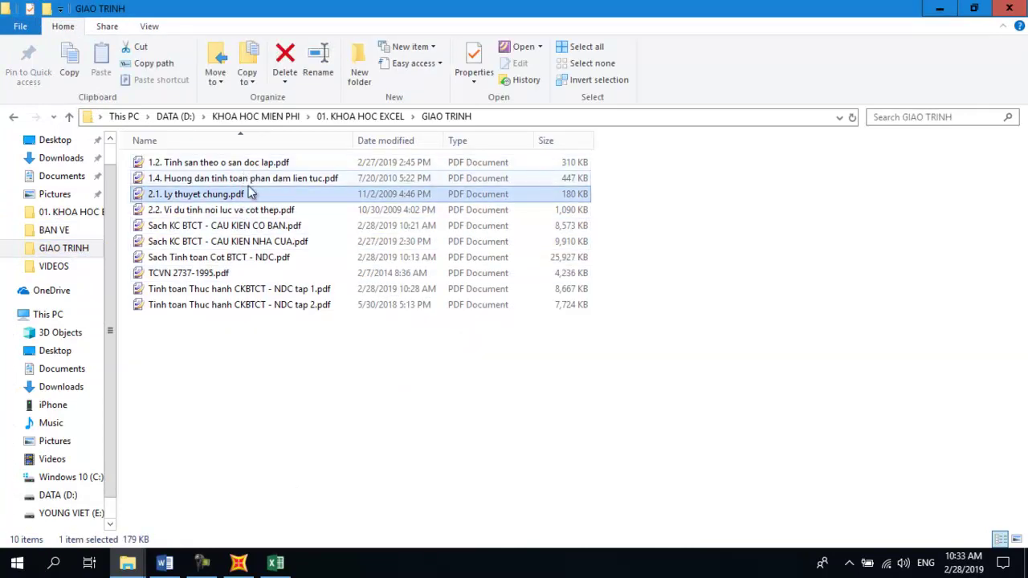
Step: Open the continuous-beam guide PDF, review page 7's Mmax/Mmin formulas, then return to SAP2000
double_click(253, 180)
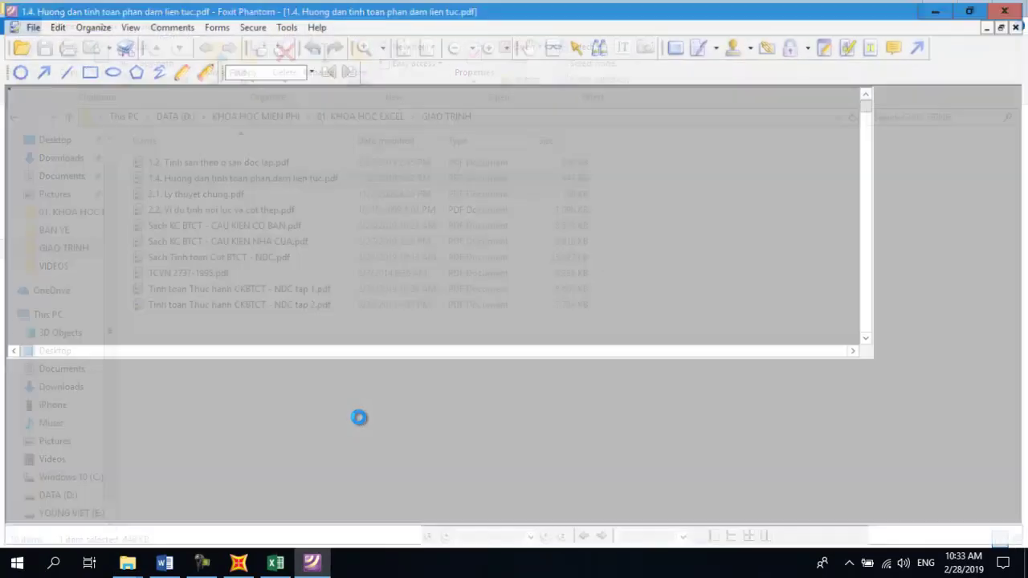
scroll(358, 422, down, 1)
scroll(353, 402, up, 1)
scroll(393, 332, down, 1)
scroll(337, 334, down, 1)
scroll(315, 335, down, 1)
scroll(315, 335, up, 1)
scroll(315, 335, up, 2)
scroll(315, 335, down, 2)
scroll(315, 335, down, 3)
scroll(315, 335, down, 5)
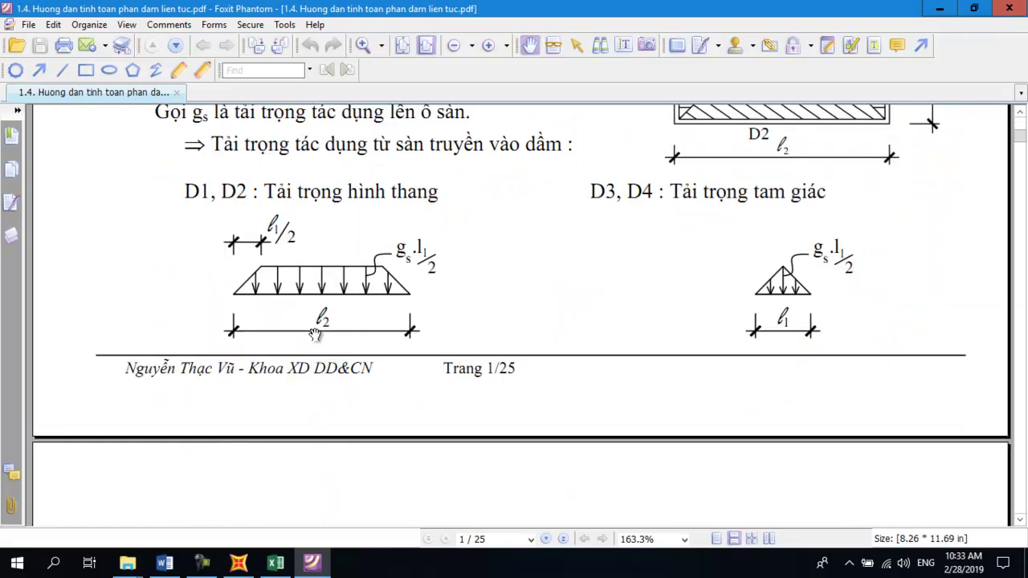
scroll(315, 335, down, 5)
scroll(315, 334, down, 10)
scroll(315, 335, down, 10)
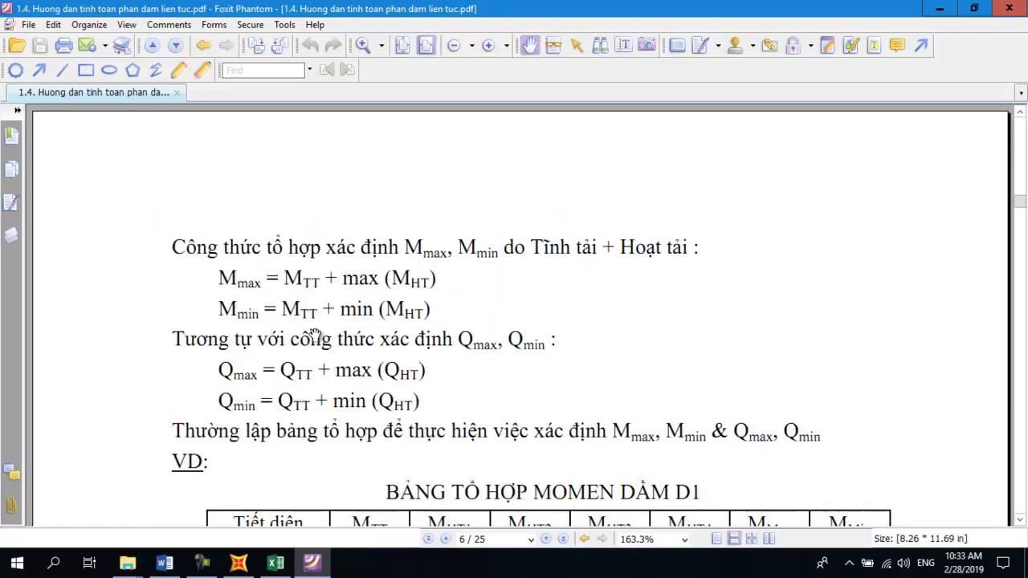
scroll(315, 335, down, 5)
scroll(353, 305, up, 1)
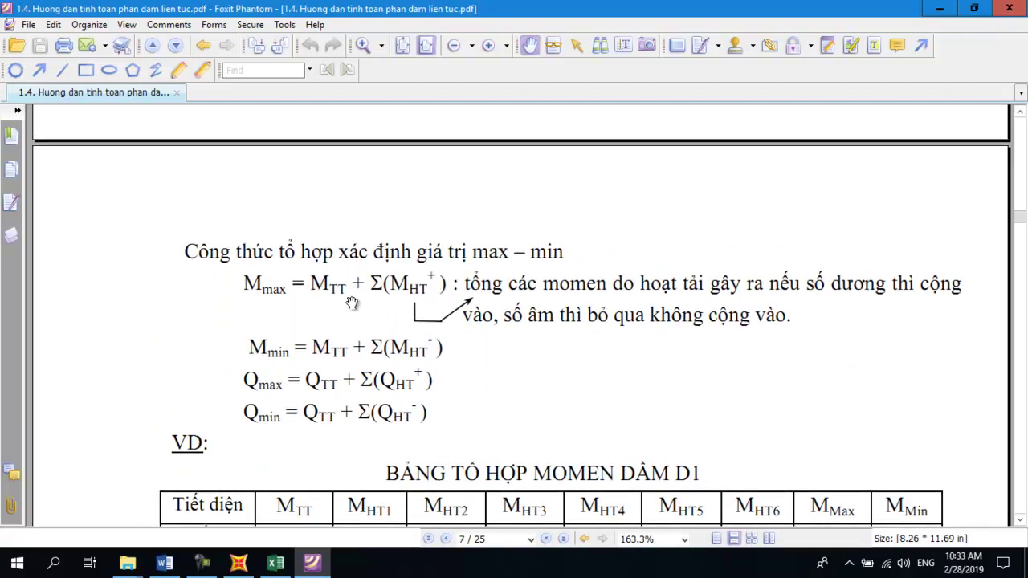
scroll(353, 301, up, 4)
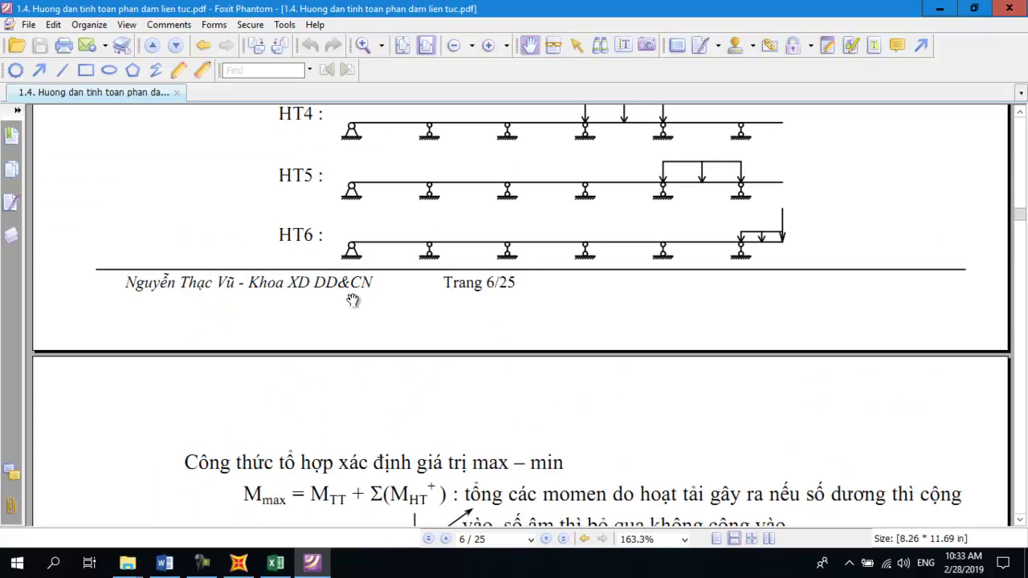
scroll(353, 300, down, 3)
scroll(352, 300, down, 2)
key(alt+Tab)
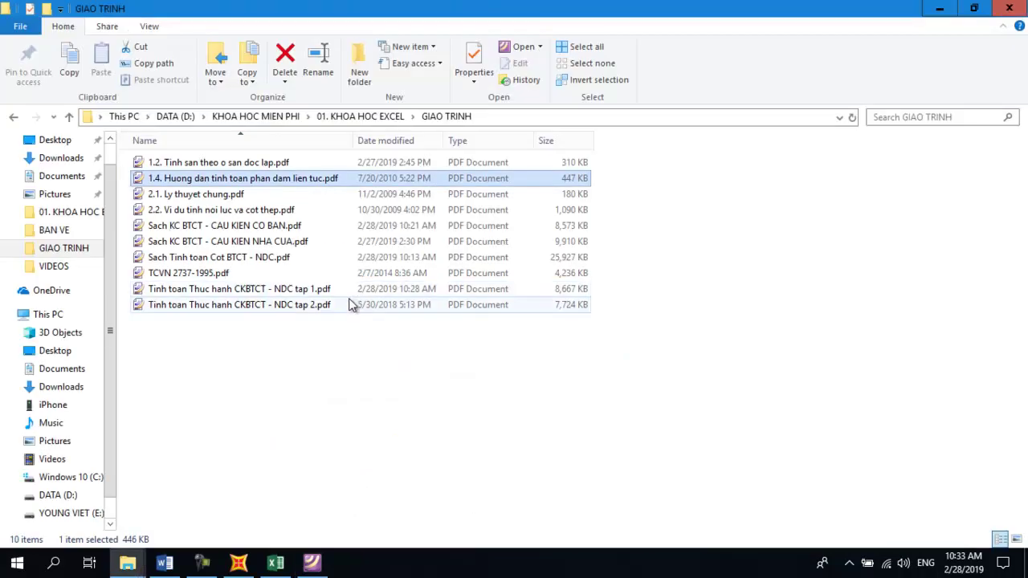
click(239, 563)
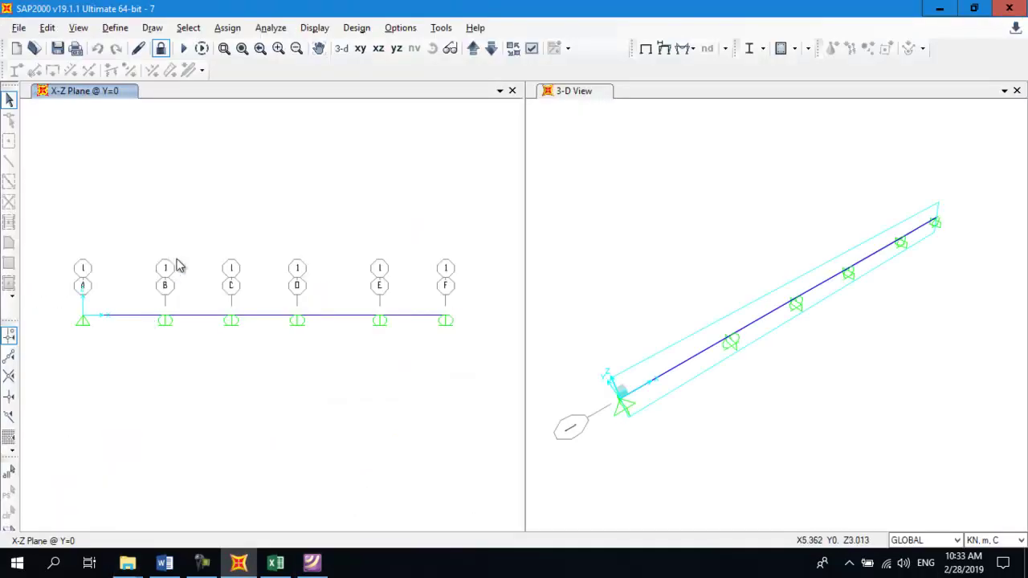
Step: Display the TT frame span loads on the beam
click(315, 27)
mouse_move(337, 106)
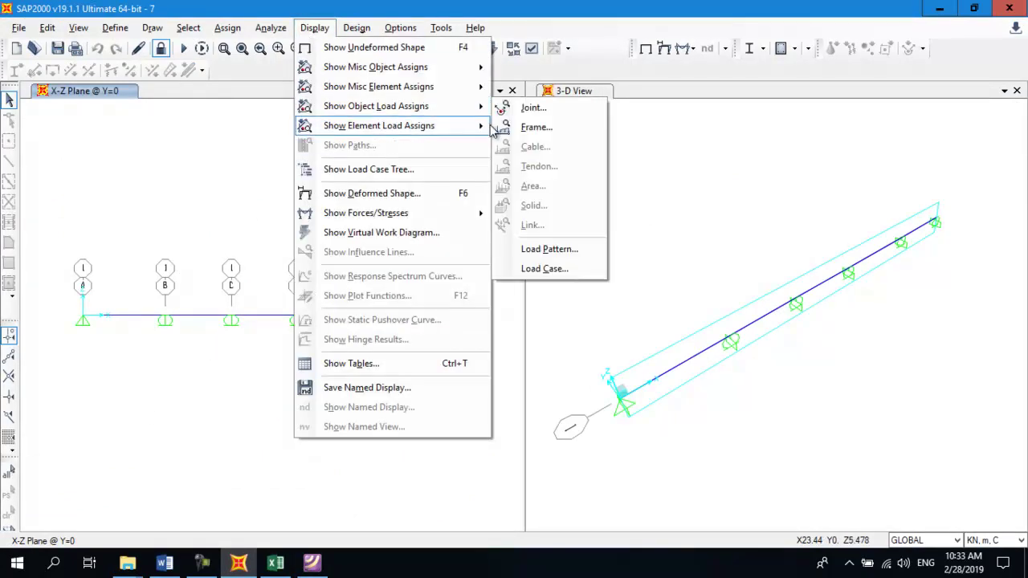
click(515, 130)
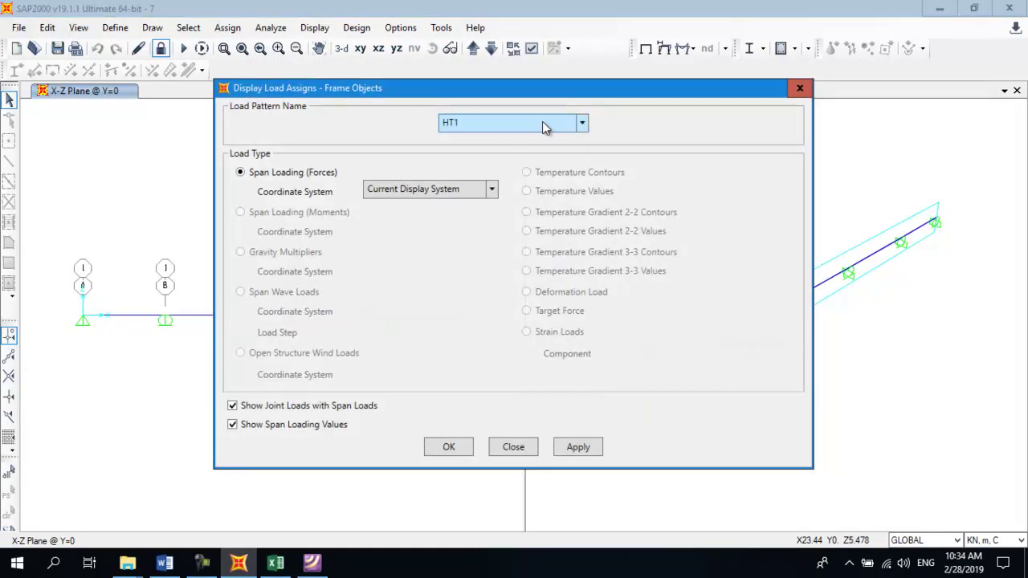
click(543, 126)
click(486, 217)
click(449, 447)
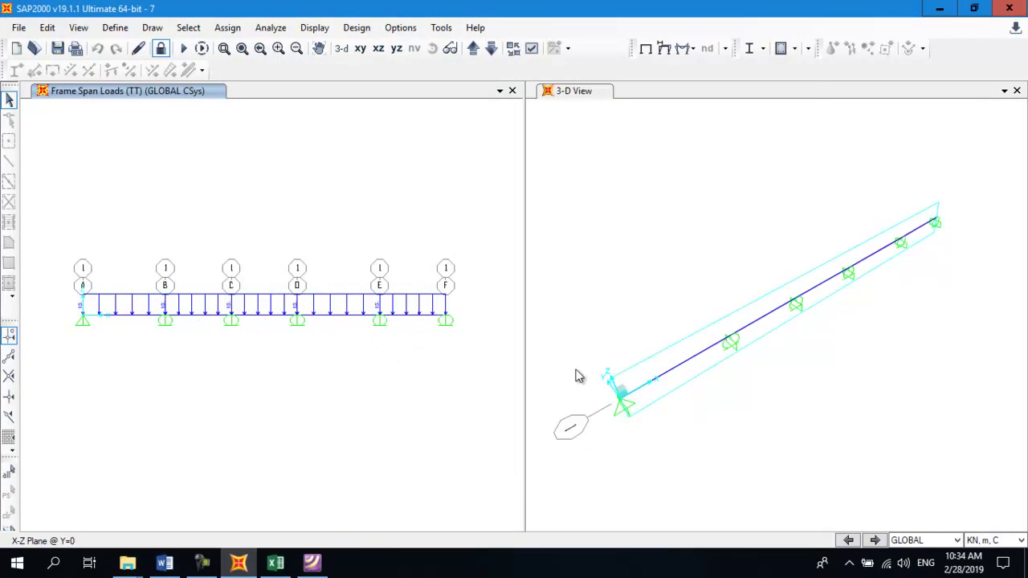
Step: Step through the span loads of live-load patterns HT1 to HT5
click(875, 542)
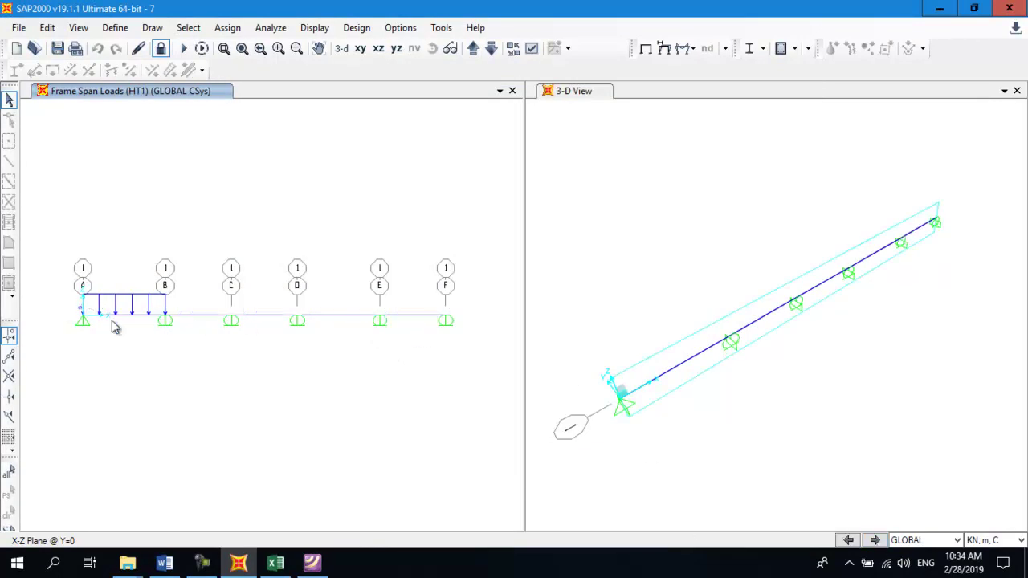
click(875, 542)
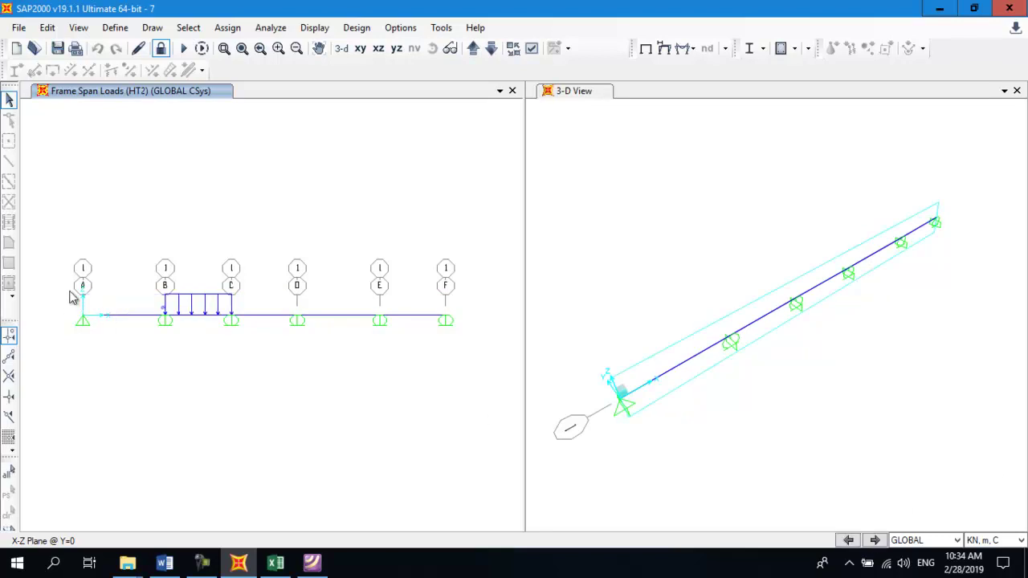
click(875, 541)
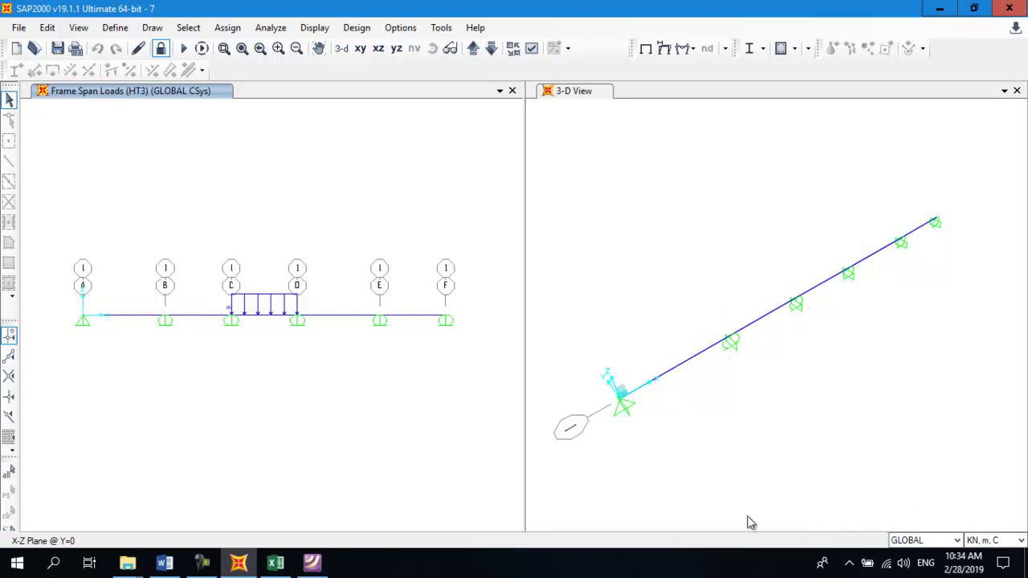
click(875, 540)
click(876, 540)
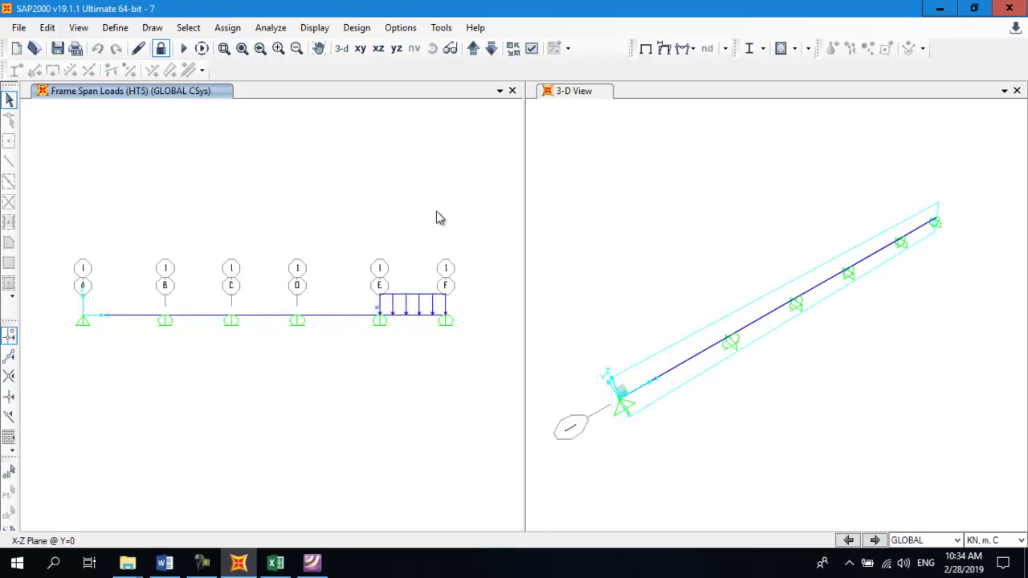
key(alt+Tab)
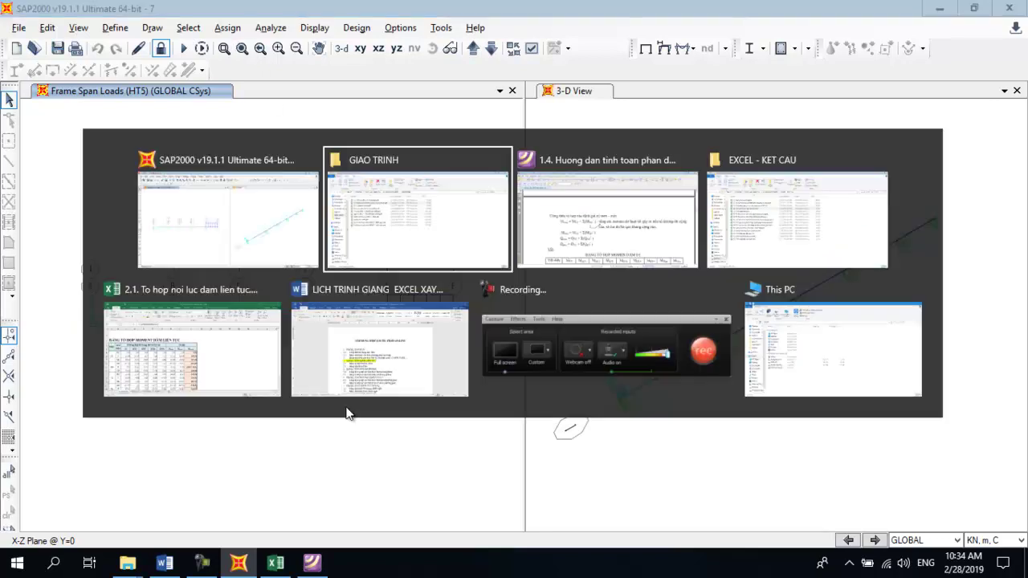
key(alt+Tab)
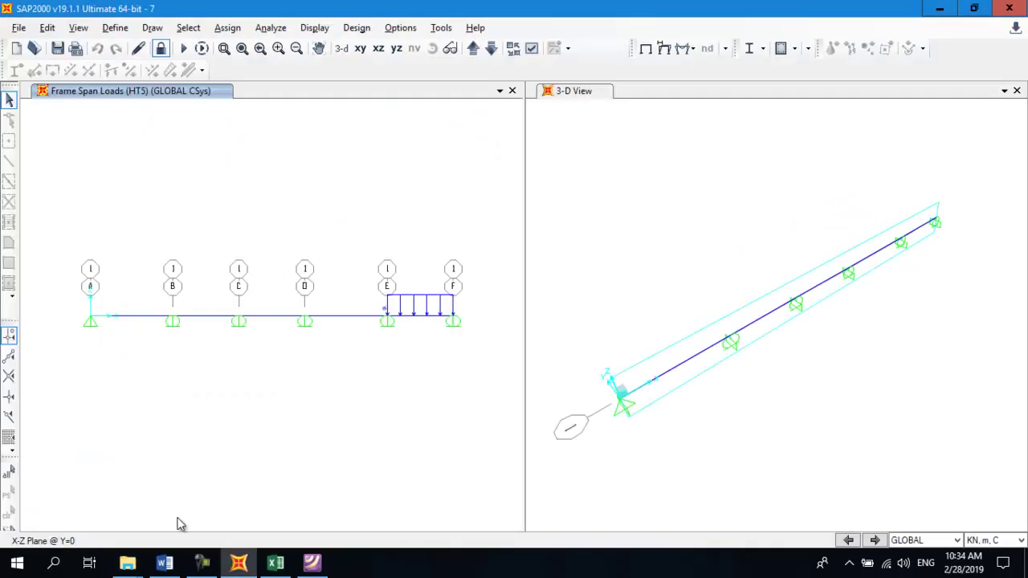
Step: Open the Display Frame Forces/Stresses settings
click(325, 29)
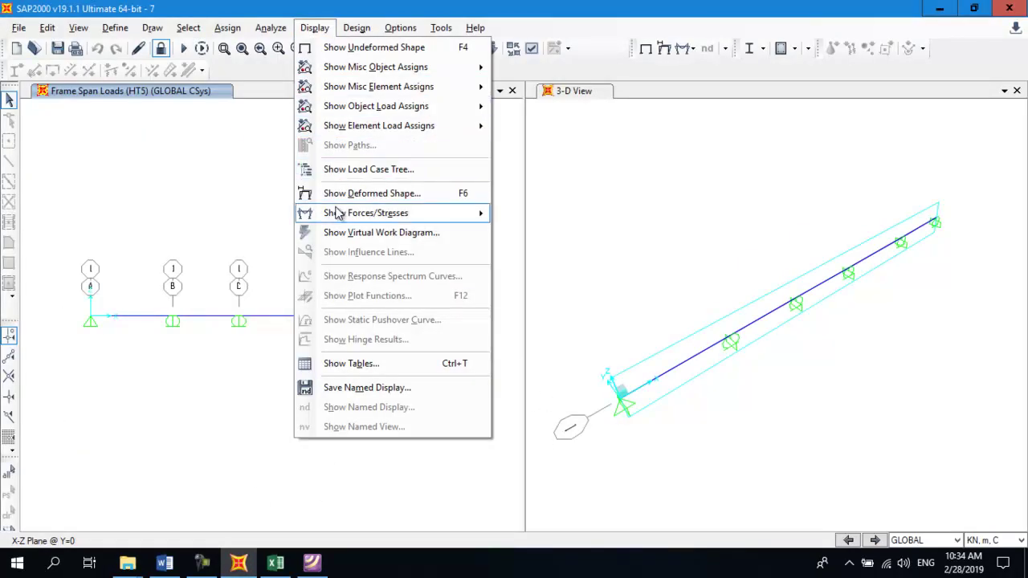
mouse_move(338, 213)
click(568, 255)
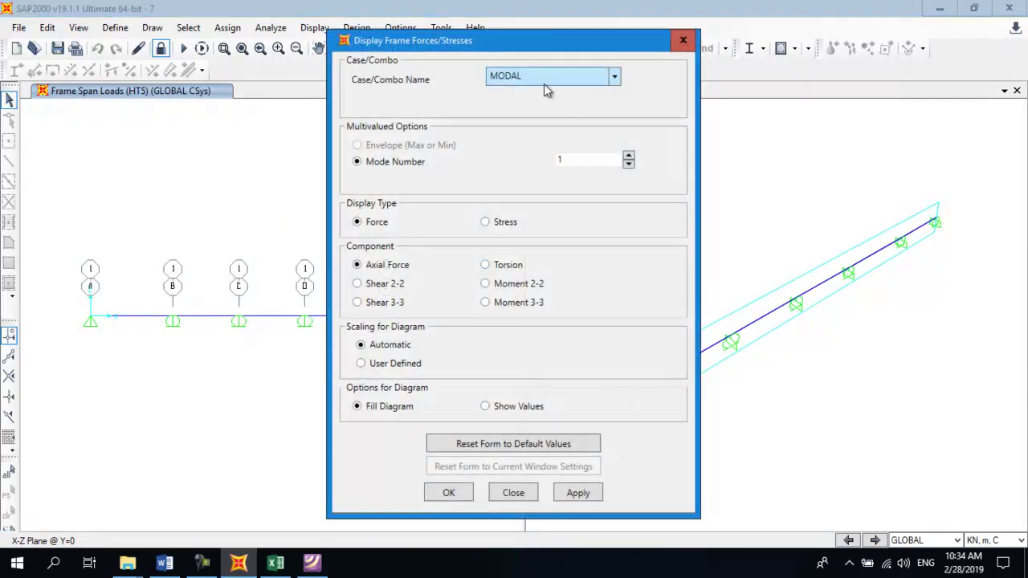
Step: Show the TT Moment 3-3 diagram with values and close the 3-D view
click(545, 78)
click(530, 110)
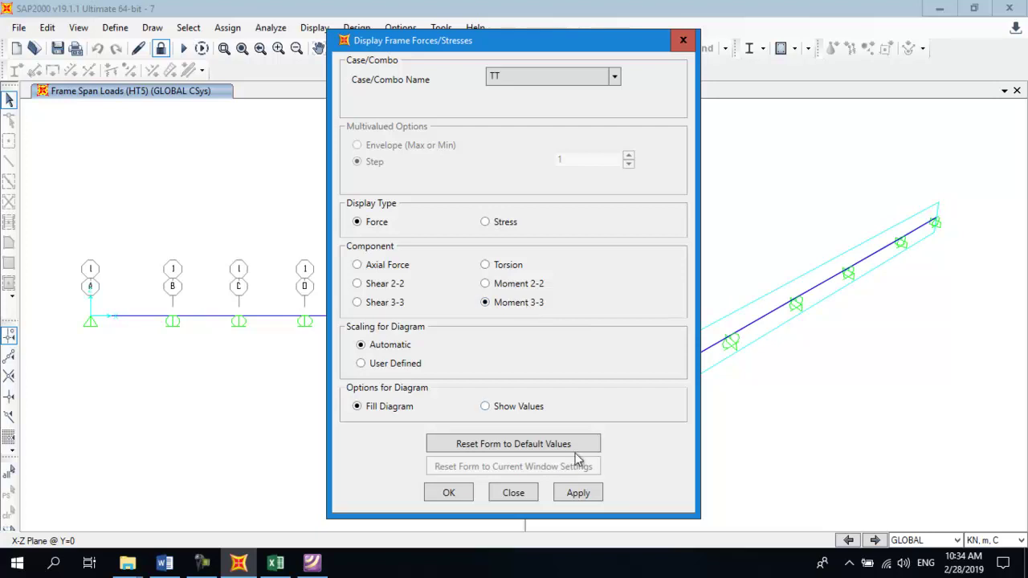
click(518, 407)
click(577, 493)
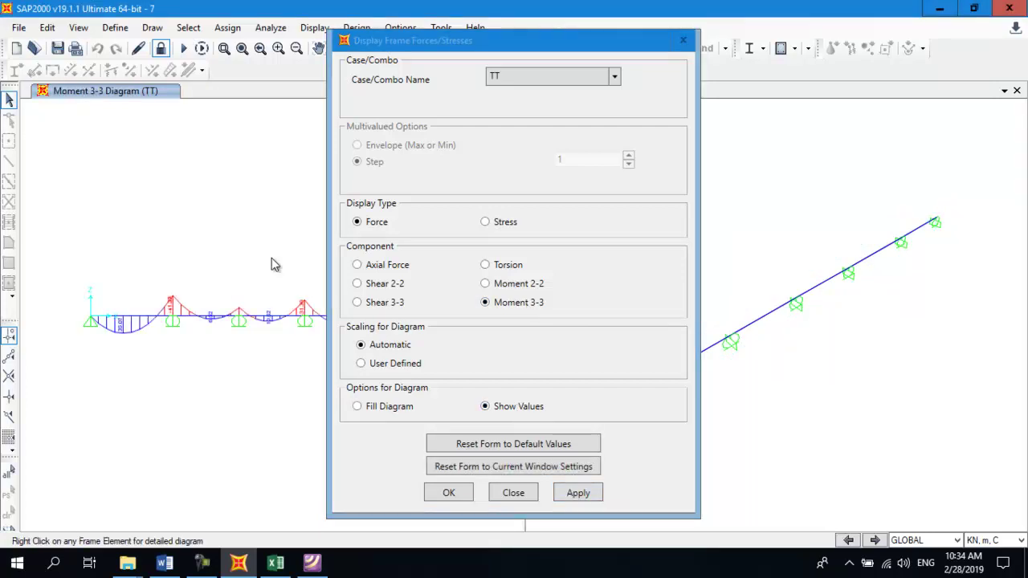
click(470, 494)
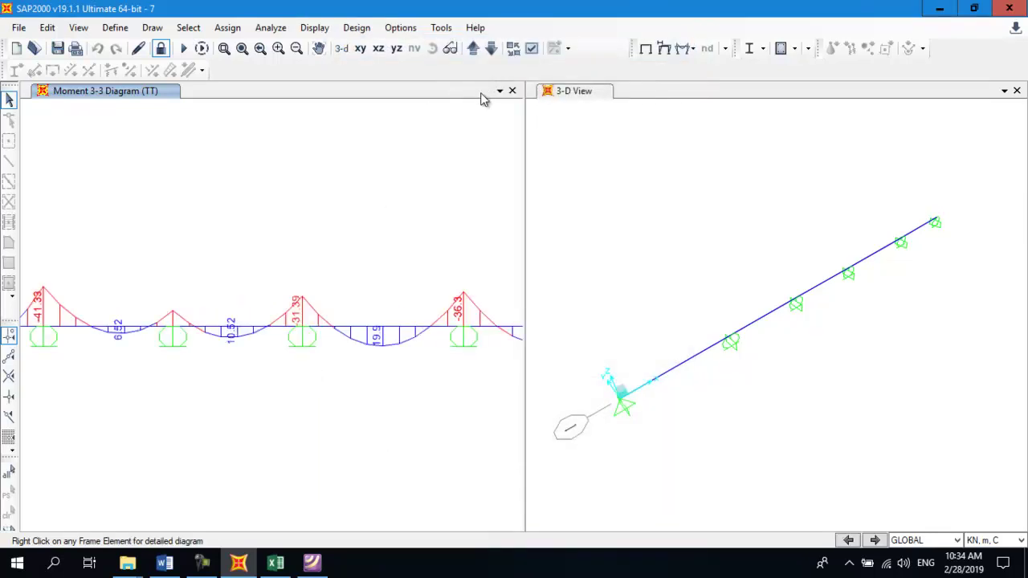
click(1016, 90)
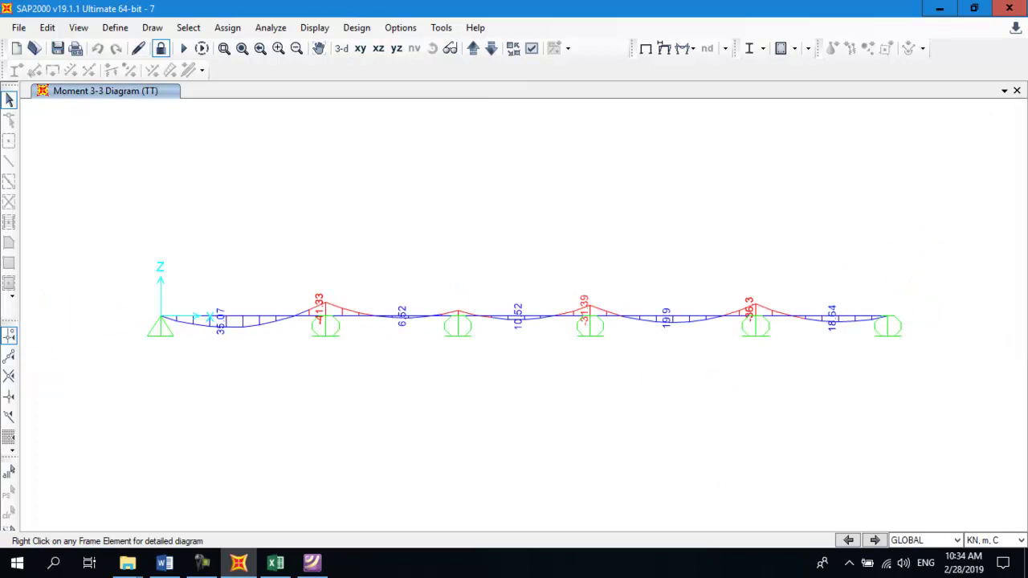
Step: Step through the Moment 3-3 diagrams for HT1 to HT5
click(874, 539)
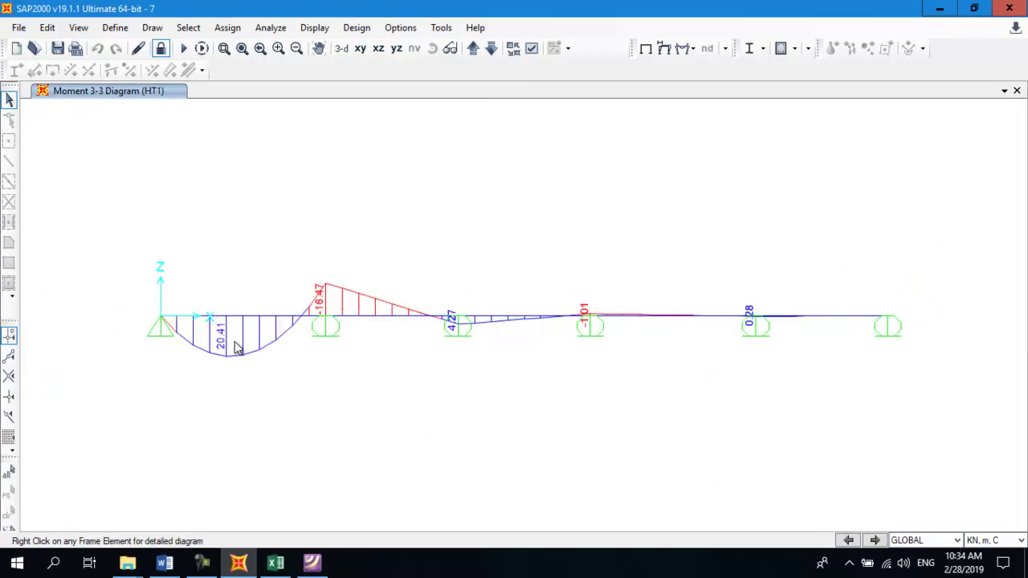
click(880, 540)
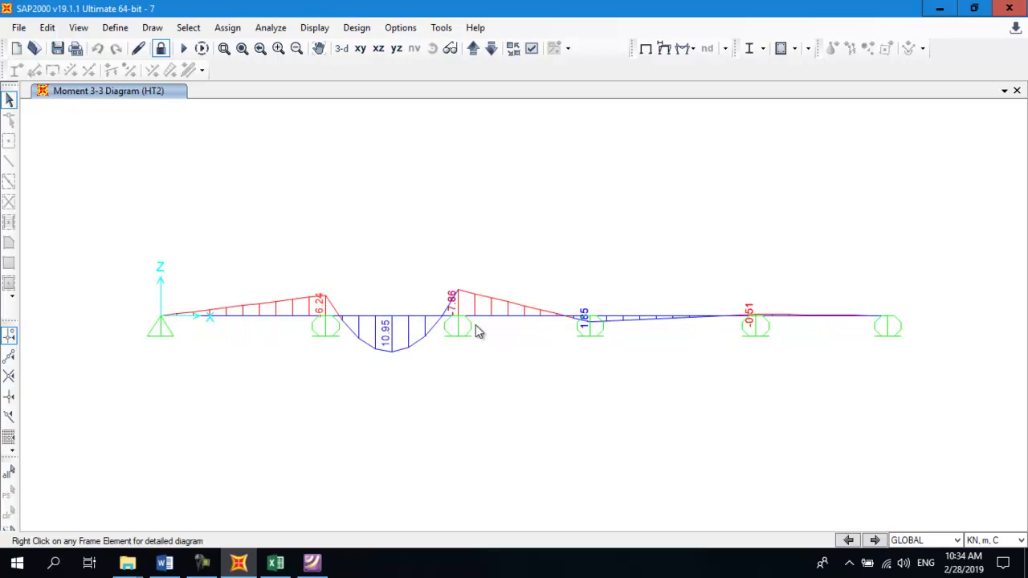
click(875, 540)
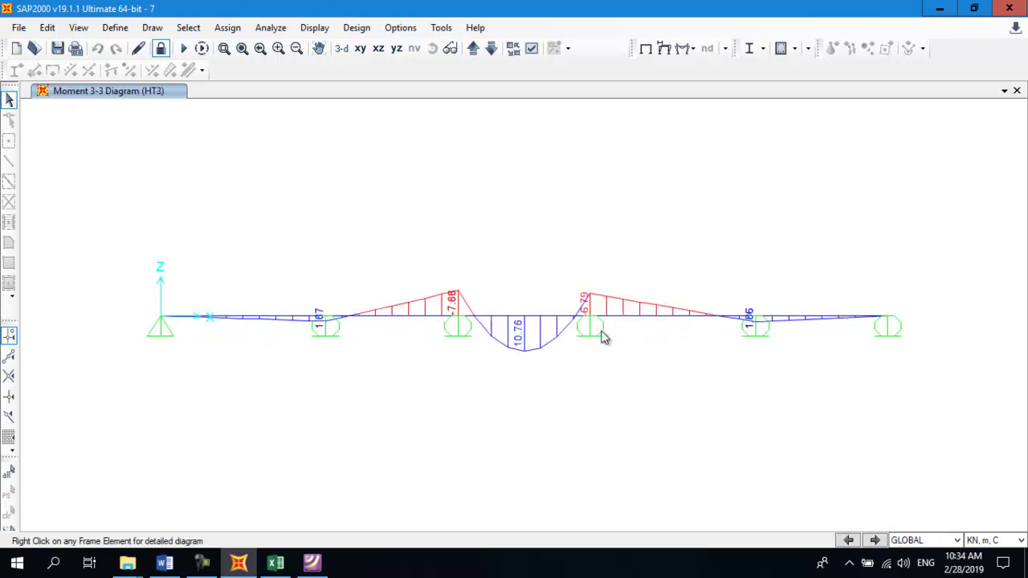
click(877, 540)
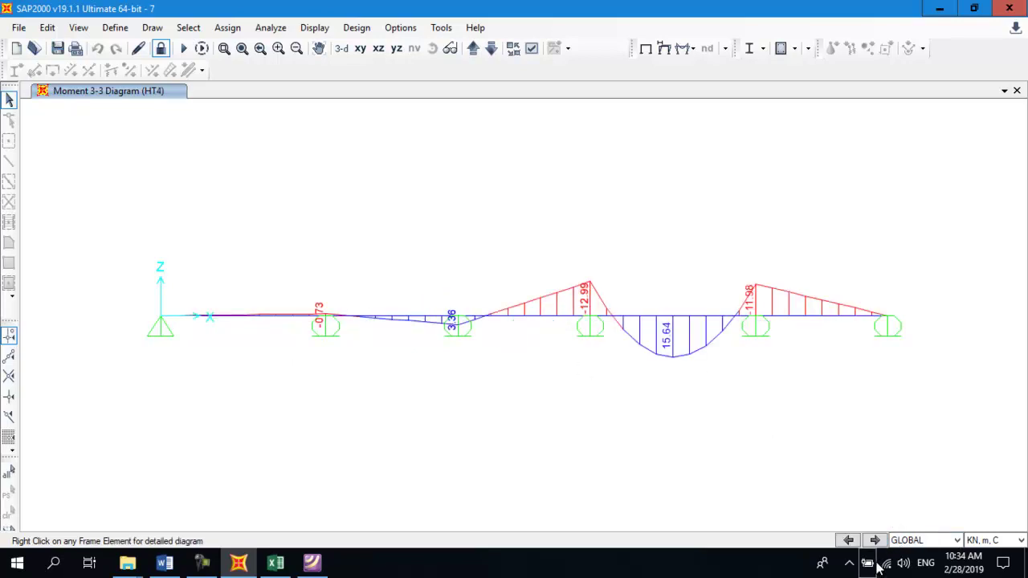
click(881, 541)
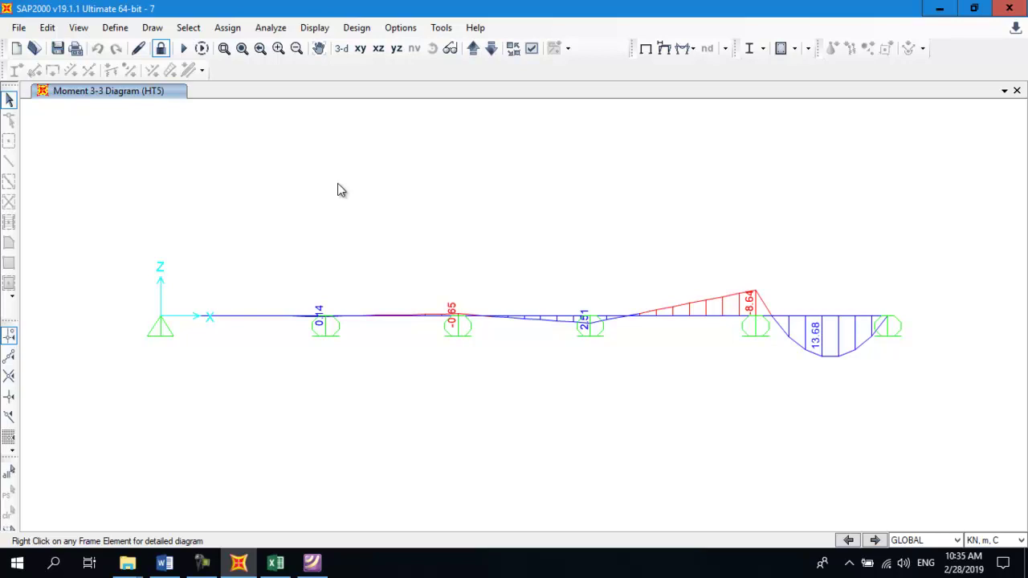
Step: Compare the Excel TT, HT3 and HT4 moments in C5, C7, F5, G5 against SAP2000
click(275, 564)
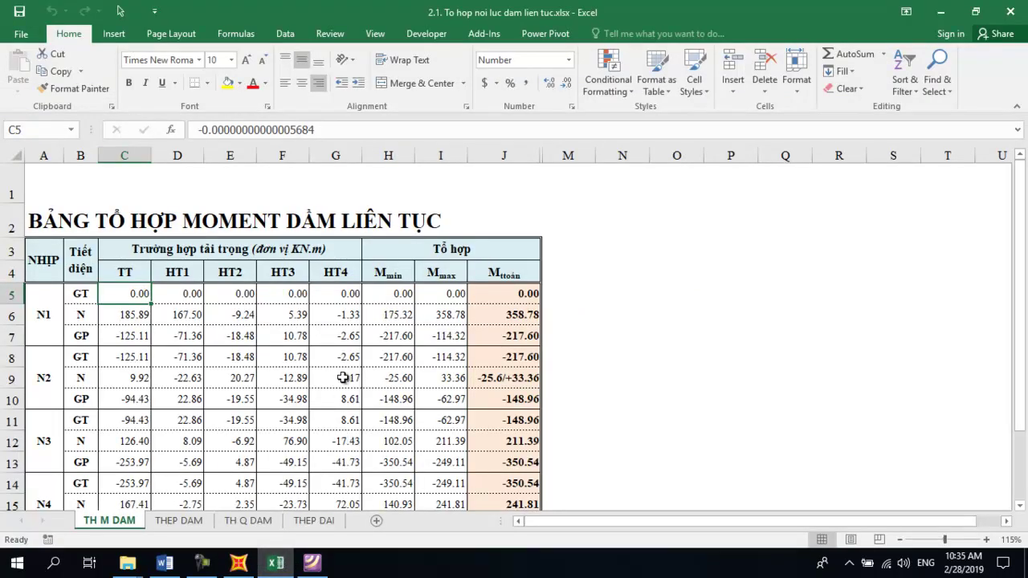
scroll(277, 421, down, 2)
scroll(277, 422, up, 2)
click(132, 335)
click(135, 299)
click(349, 296)
key(alt+Tab)
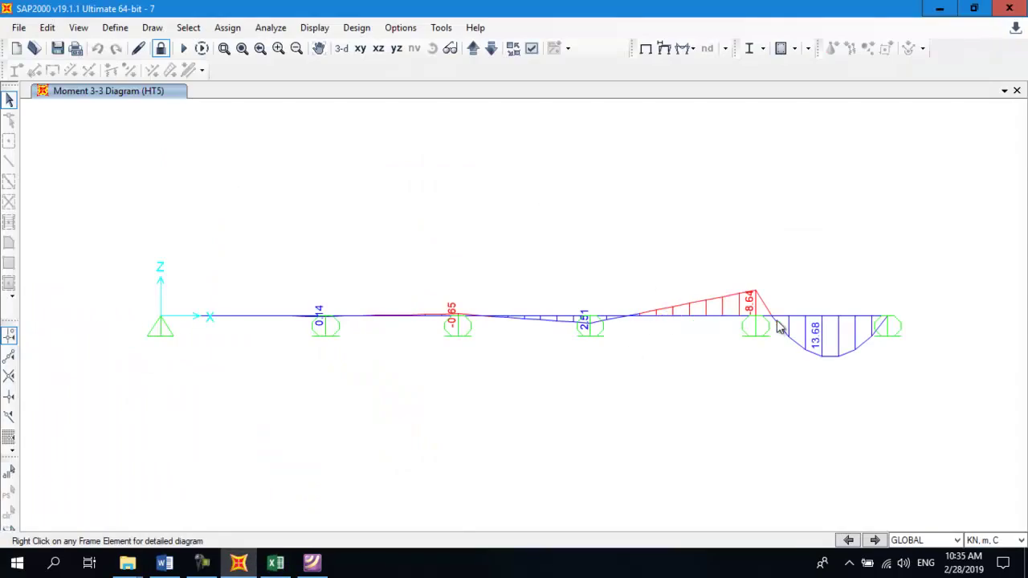
key(alt+Tab)
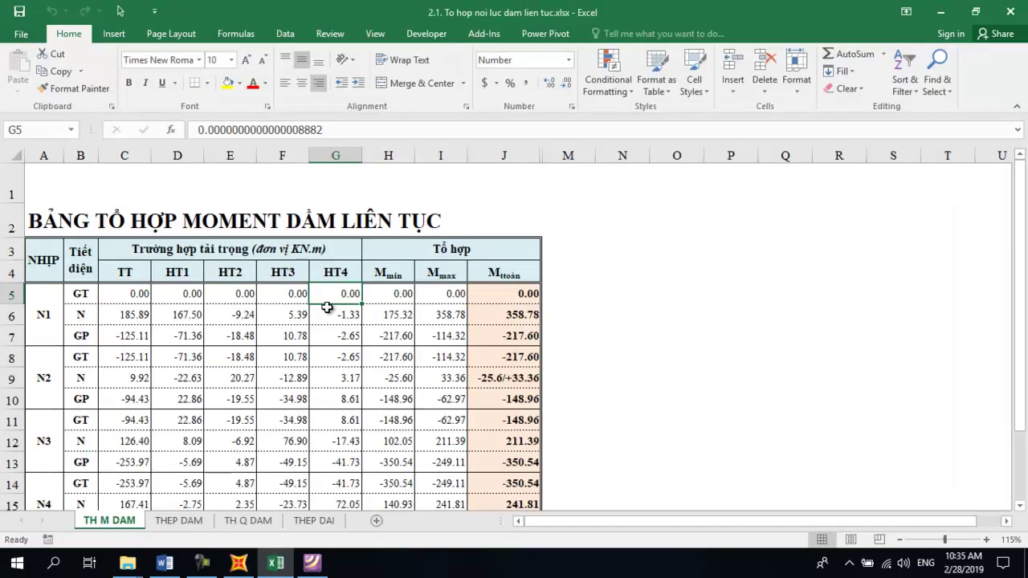
click(287, 299)
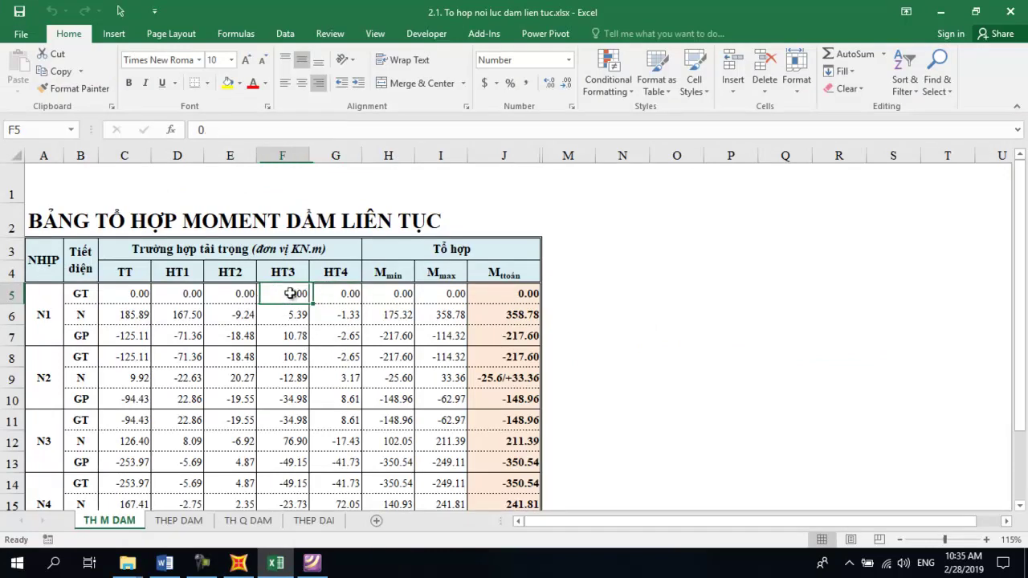
click(324, 295)
Step: Insert a new column G headed HT4 and rename the old header in H4 to HT5
click(332, 277)
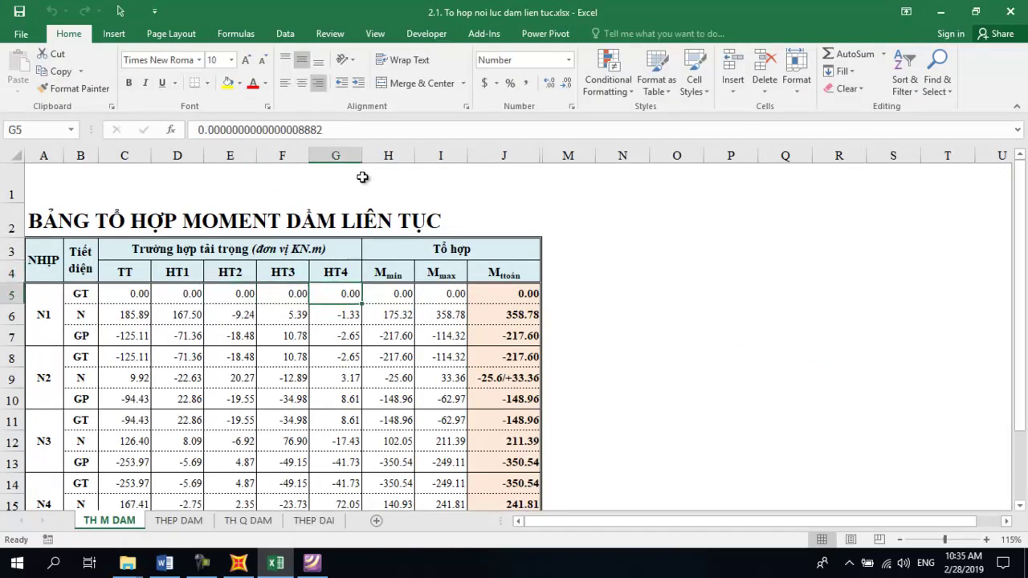
right_click(341, 155)
click(381, 267)
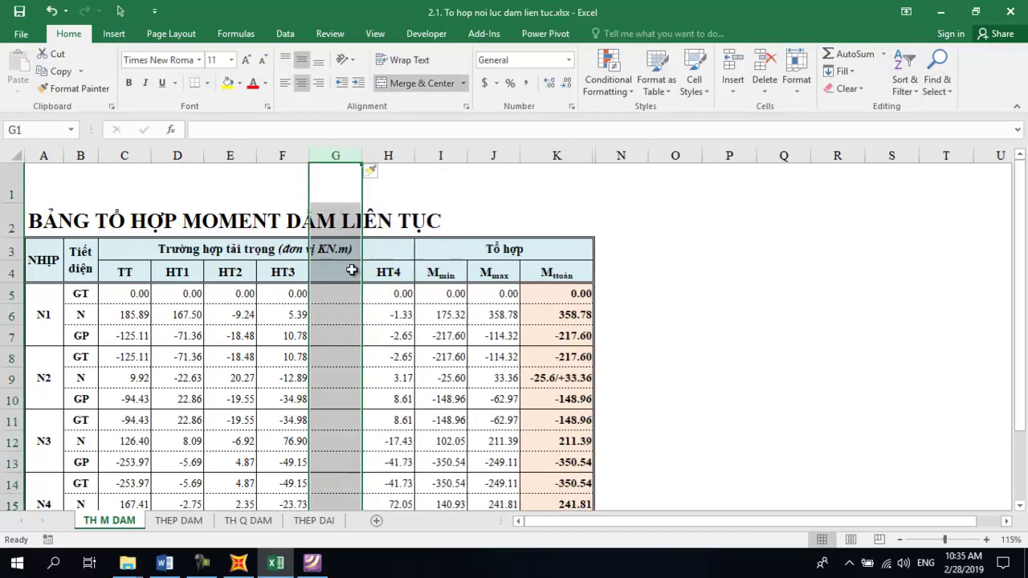
key(alt+Tab)
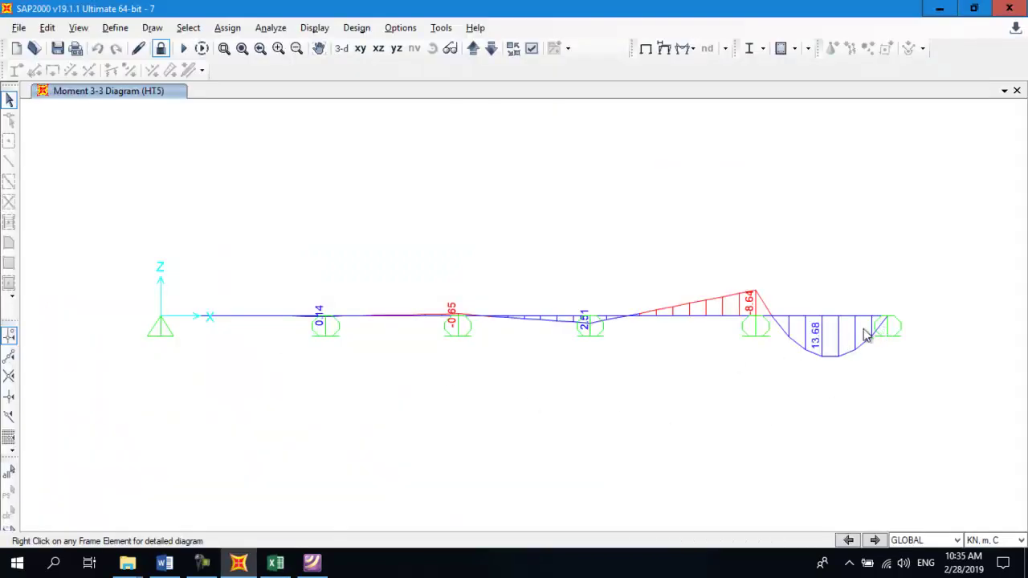
key(alt+Tab)
click(321, 272)
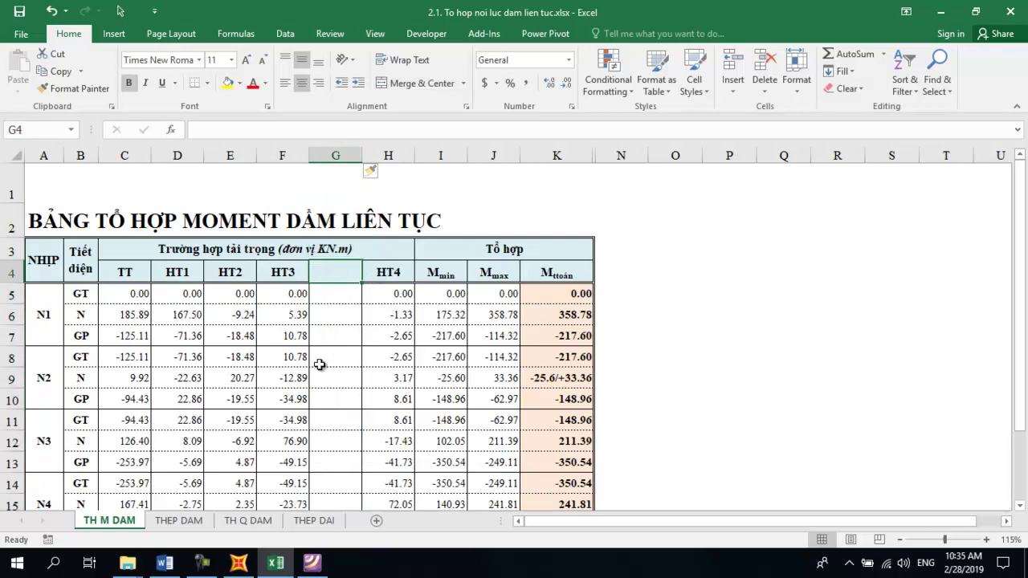
text(T4)
key(Tab)
key(BackSpace)
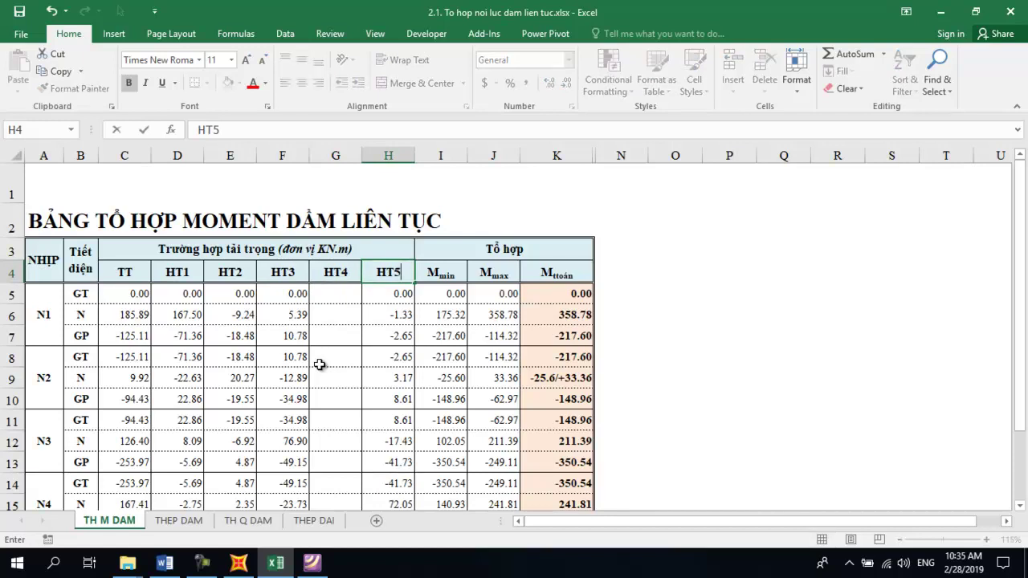
text(5)
key(Return)
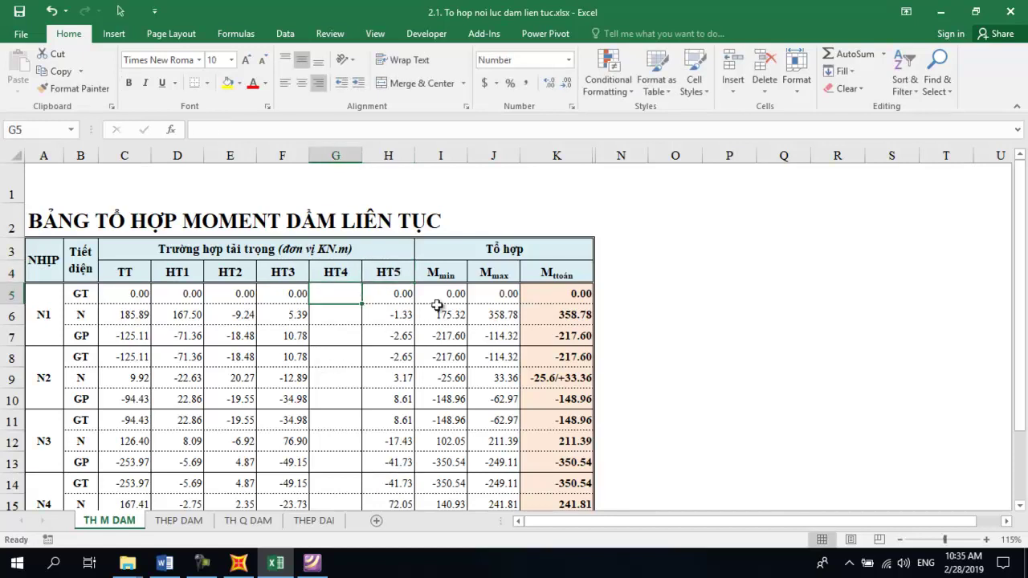
Step: Check the Mmin formula in I5, then duplicate the N4 span rows A14:K16 into row 17
click(442, 301)
double_click(443, 297)
key(Escape)
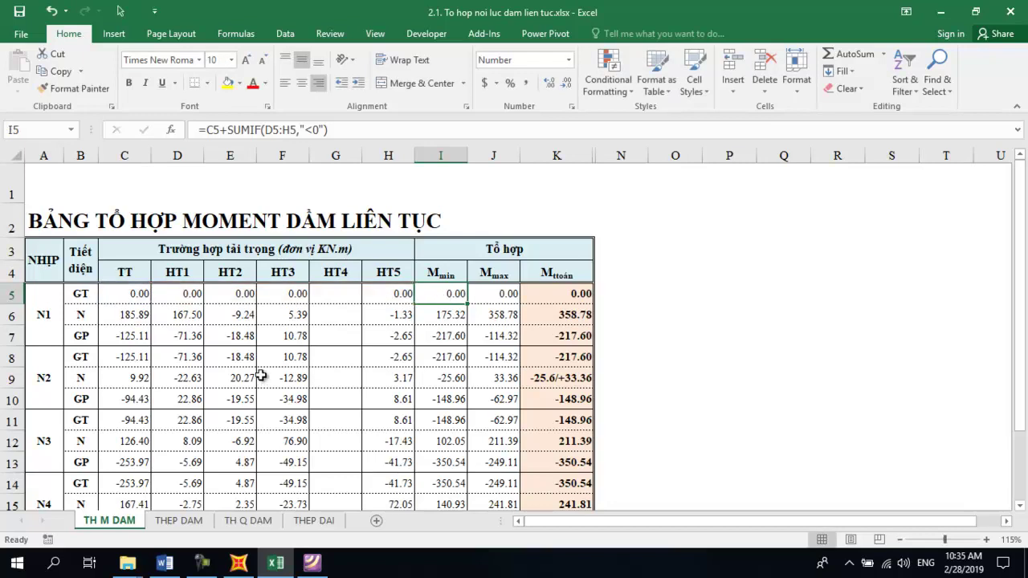
scroll(261, 376, down, 1)
scroll(263, 370, up, 1)
scroll(84, 380, down, 3)
drag(44, 317, 554, 323)
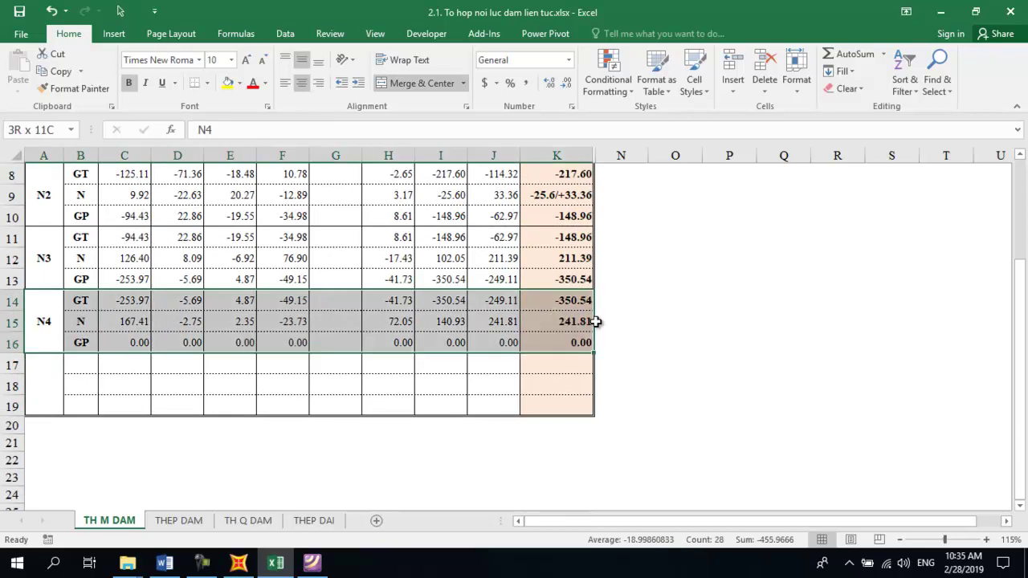
key(ctrl+c)
click(46, 362)
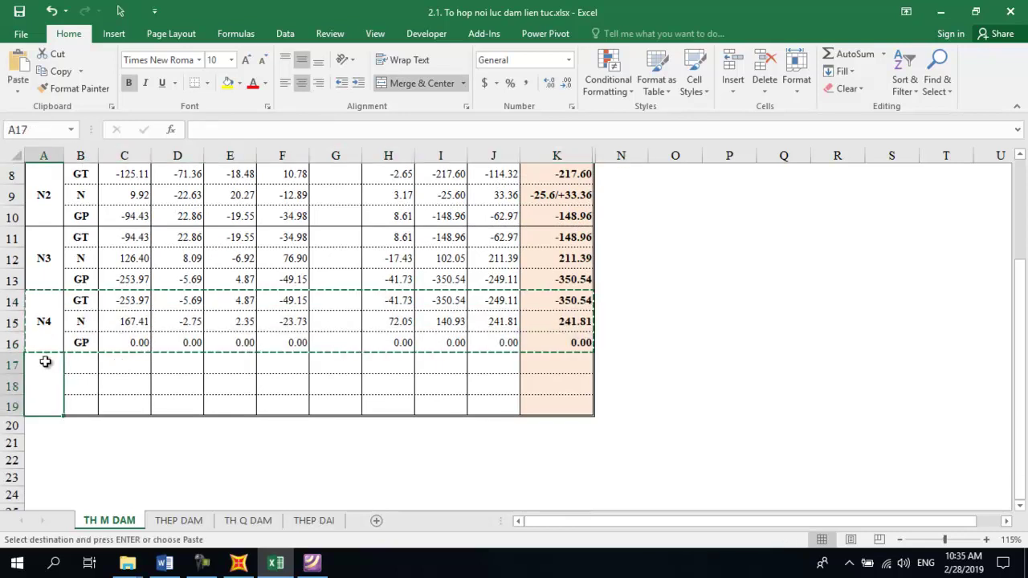
key(ctrl+v)
double_click(46, 384)
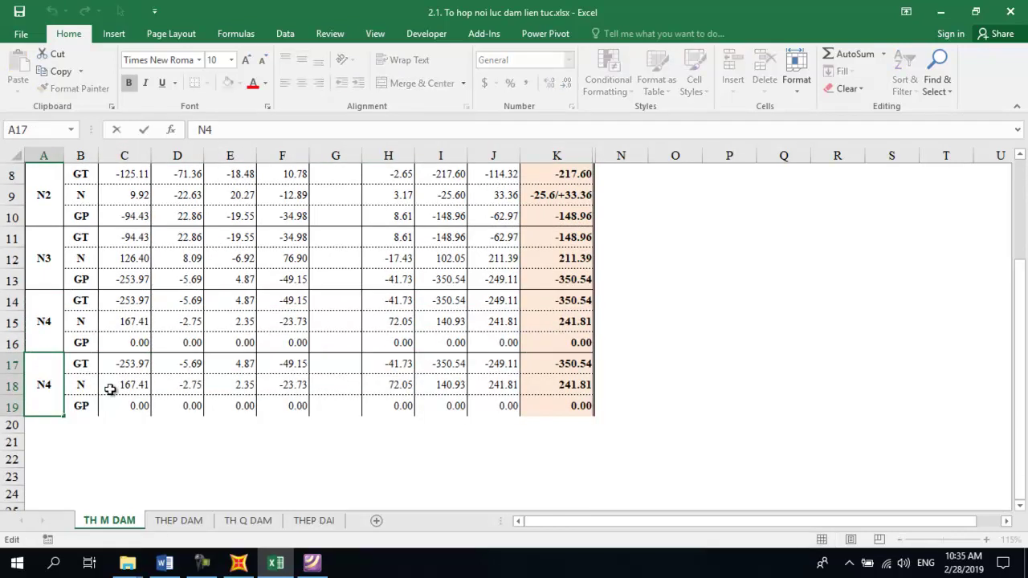
key(Return)
Step: Return to cell C5 and bring the PDF combination guide forward
scroll(110, 389, up, 3)
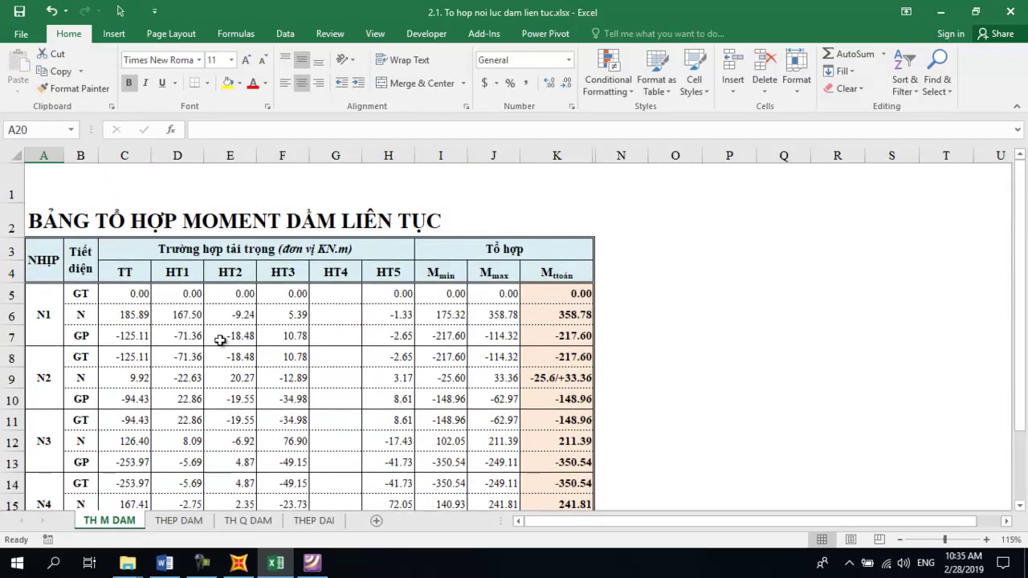
click(129, 296)
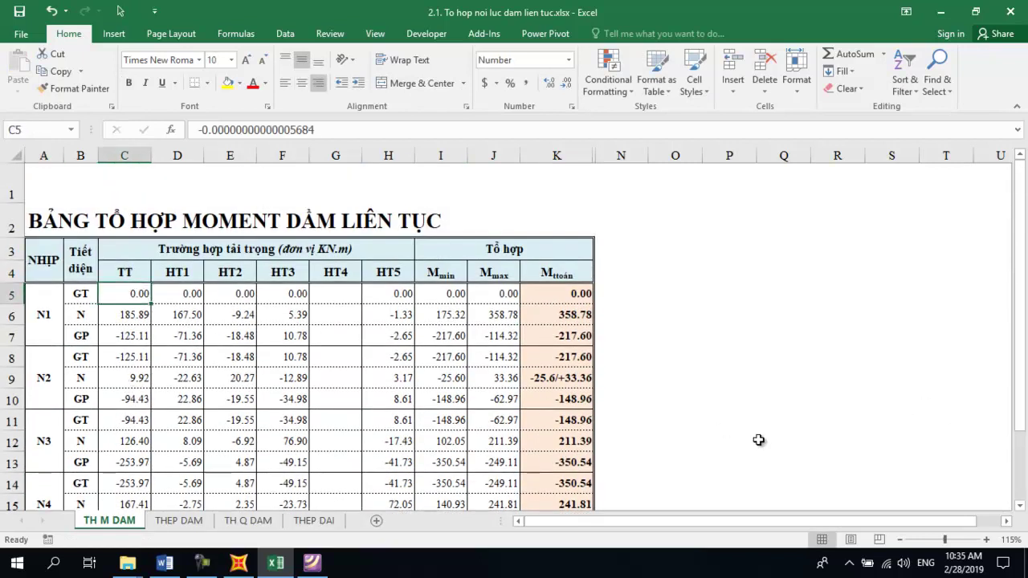
click(313, 562)
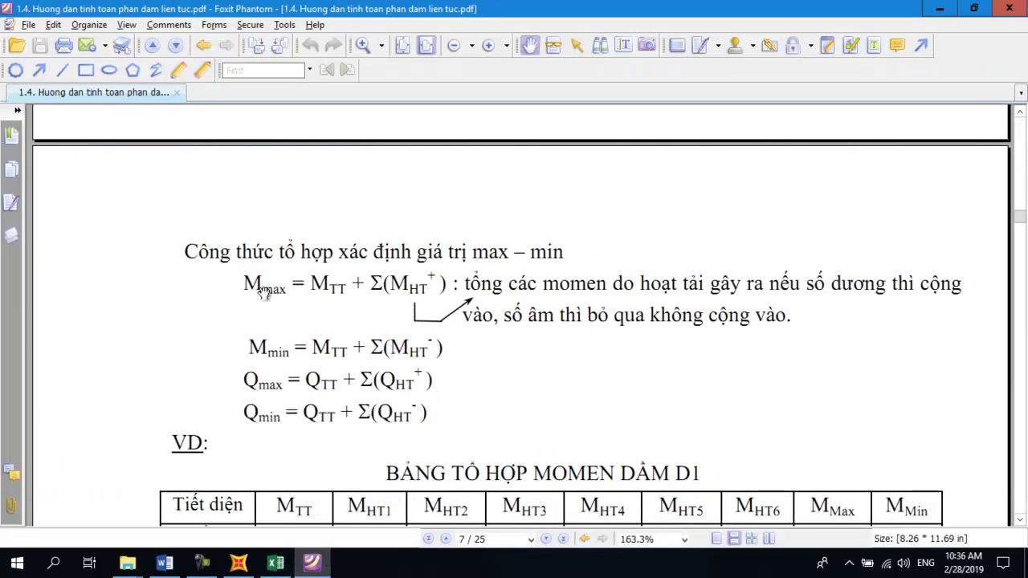
Step: Draw red rectangles around M_TT and Σ(M_HT+) in the Mmax formula of the Foxit guide
click(85, 70)
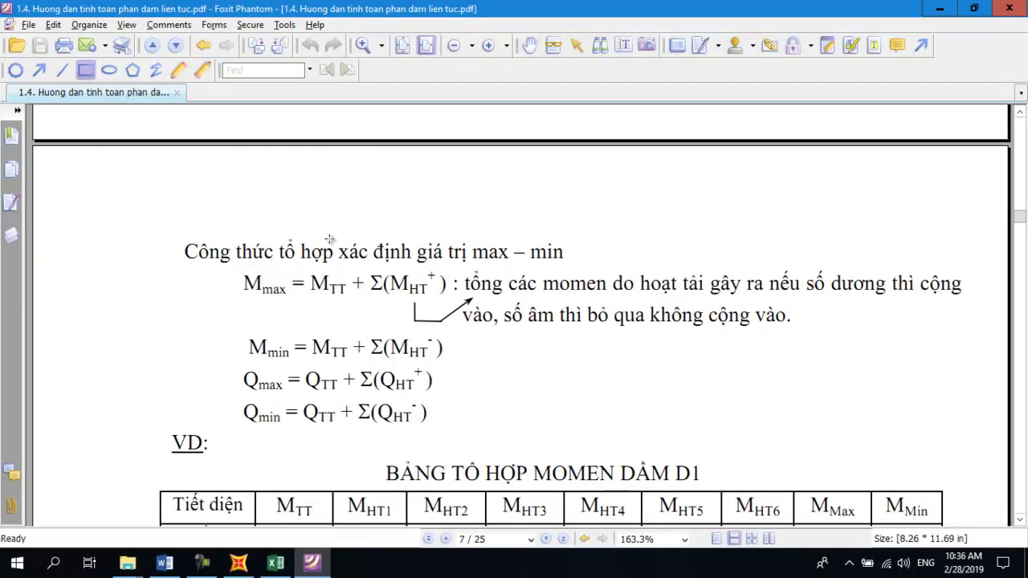
drag(305, 263, 352, 299)
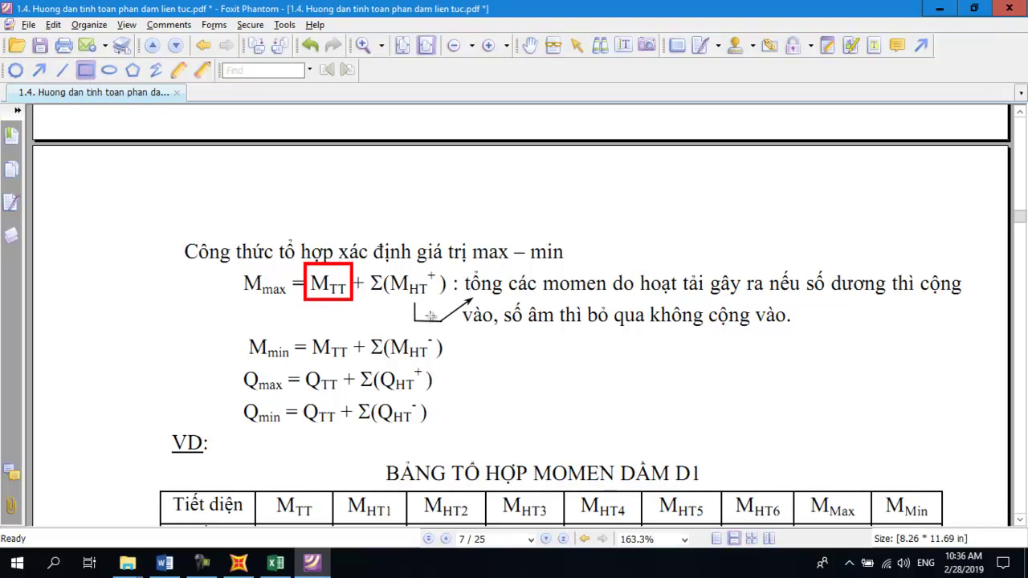
drag(444, 299, 371, 264)
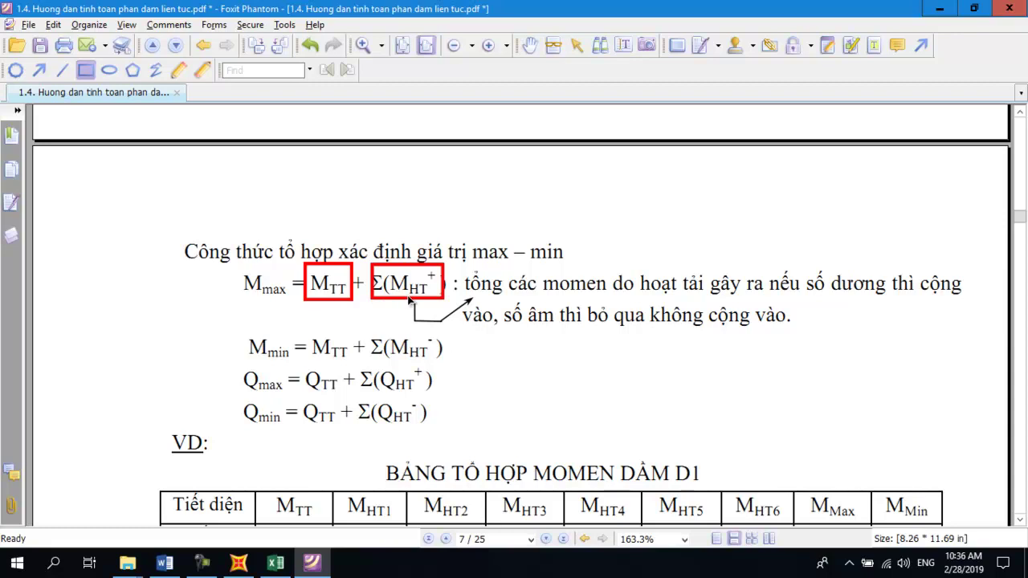
Step: Undo the misplaced box, box Σ(M_HT−) in the Mmin formula, and return to Excel
drag(344, 302, 344, 361)
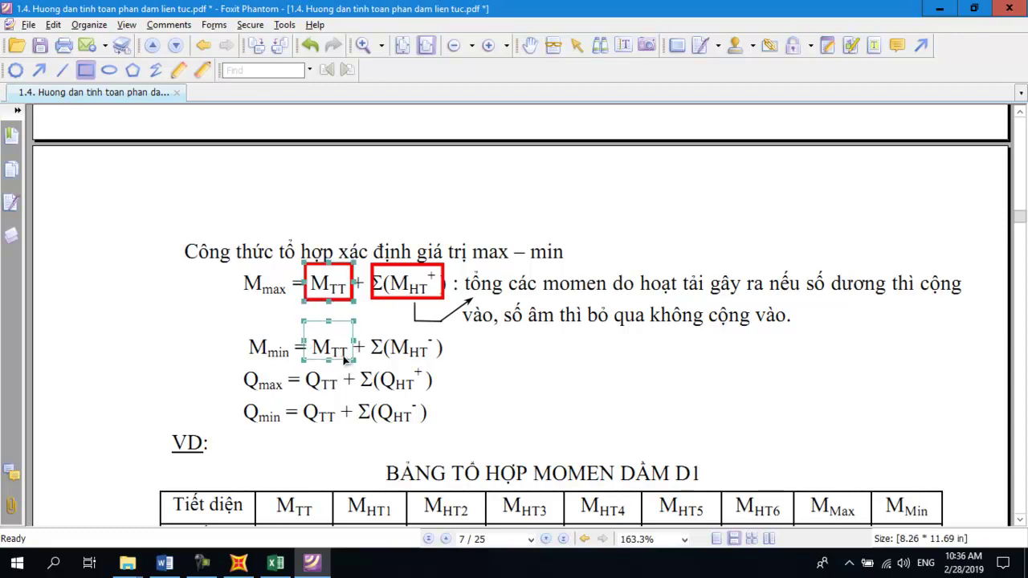
double_click(418, 298)
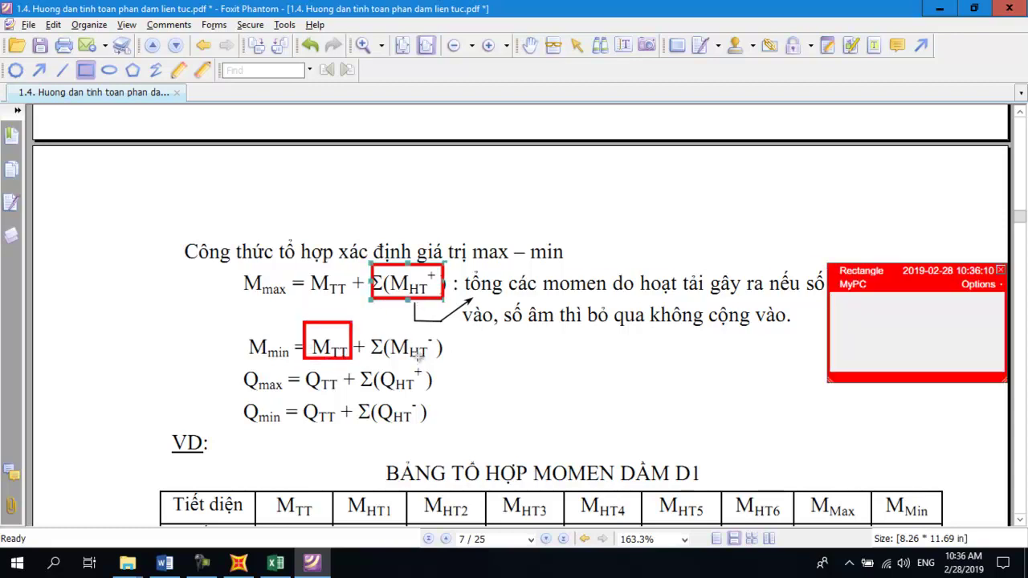
click(462, 342)
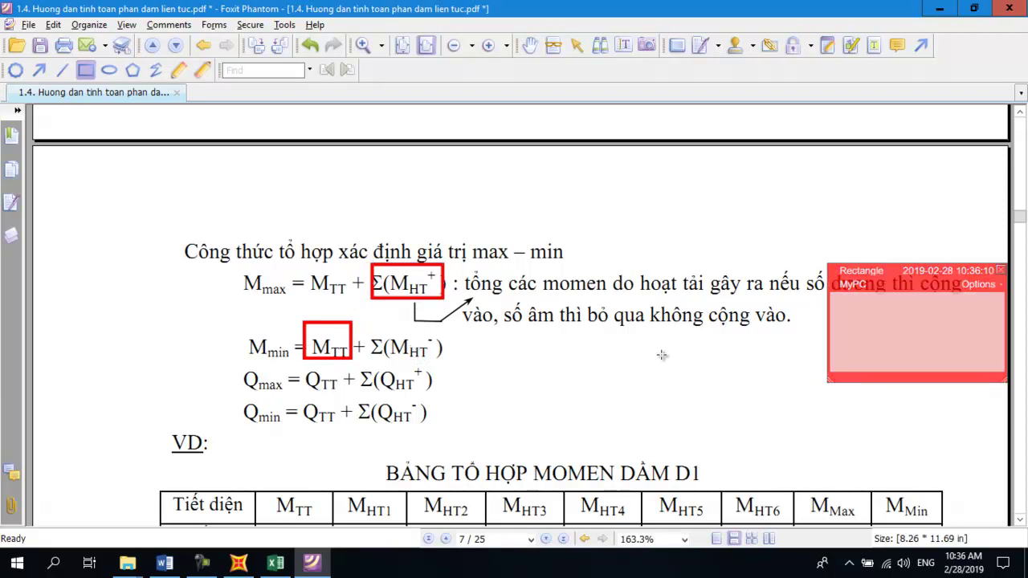
key(ctrl+z)
click(1000, 271)
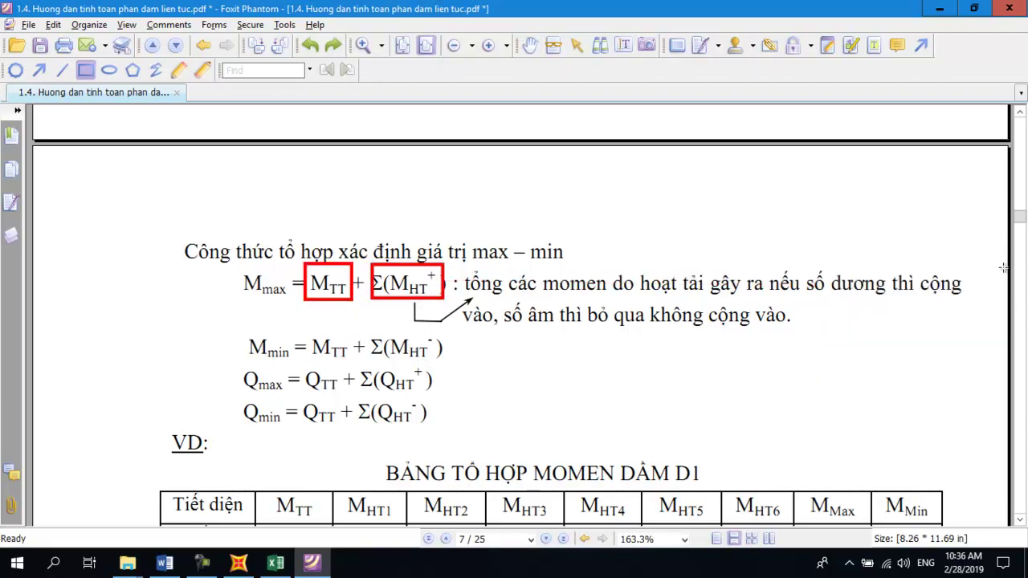
drag(366, 332, 459, 365)
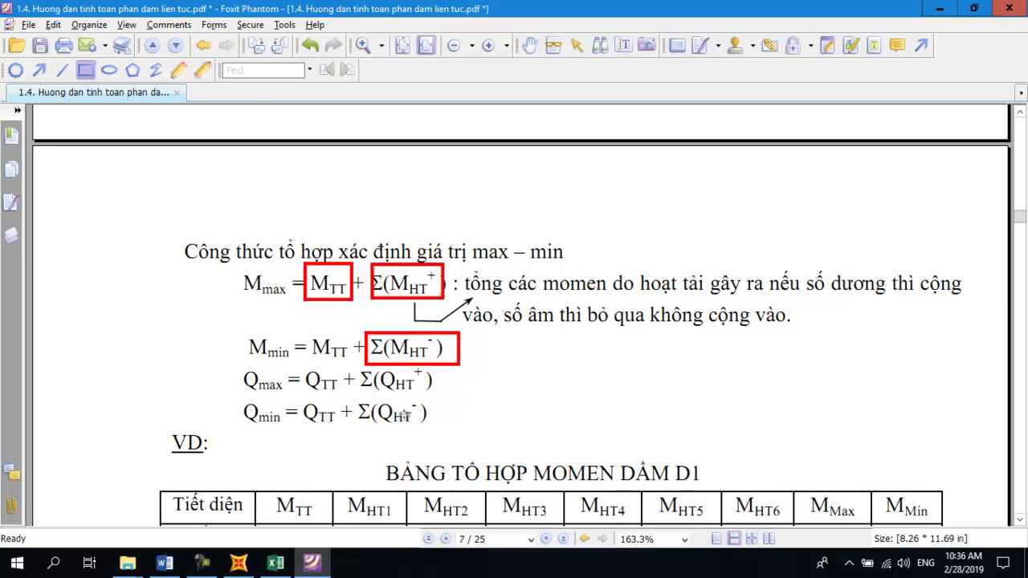
key(alt+Tab)
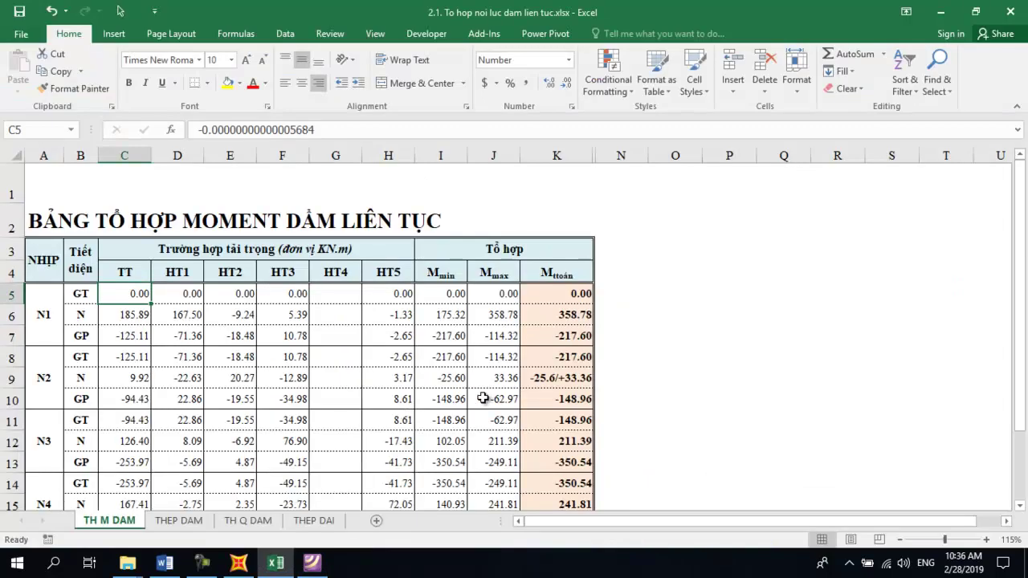
Step: Walk through I5's Mmin formula, highlighting C5, SUMIF and the D5:H5 range, leaving it unchanged
double_click(444, 297)
key(Escape)
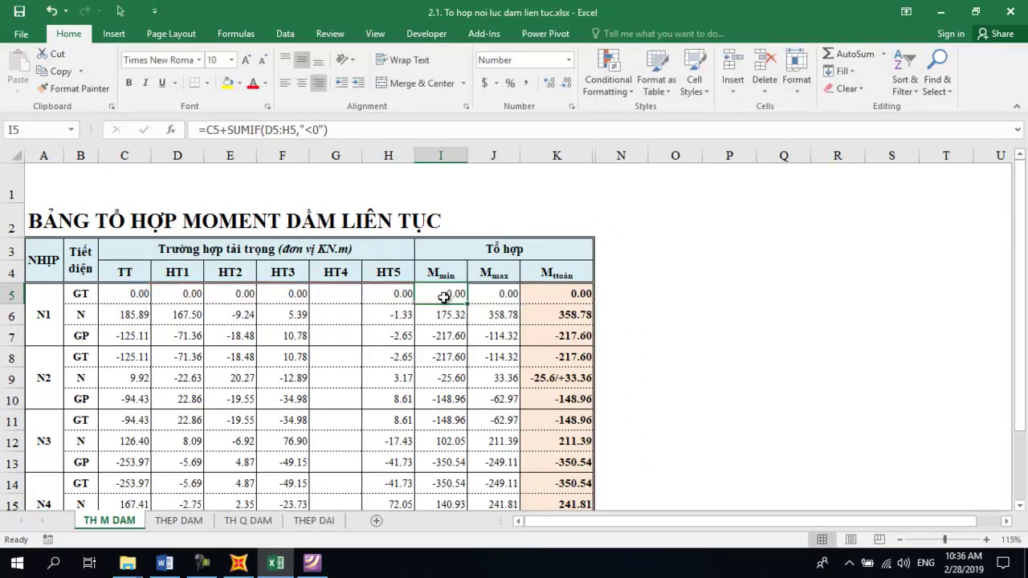
ctrl+scroll(619, 360, up, 1)
ctrl+scroll(619, 360, up, 1)
ctrl+scroll(620, 363, up, 1)
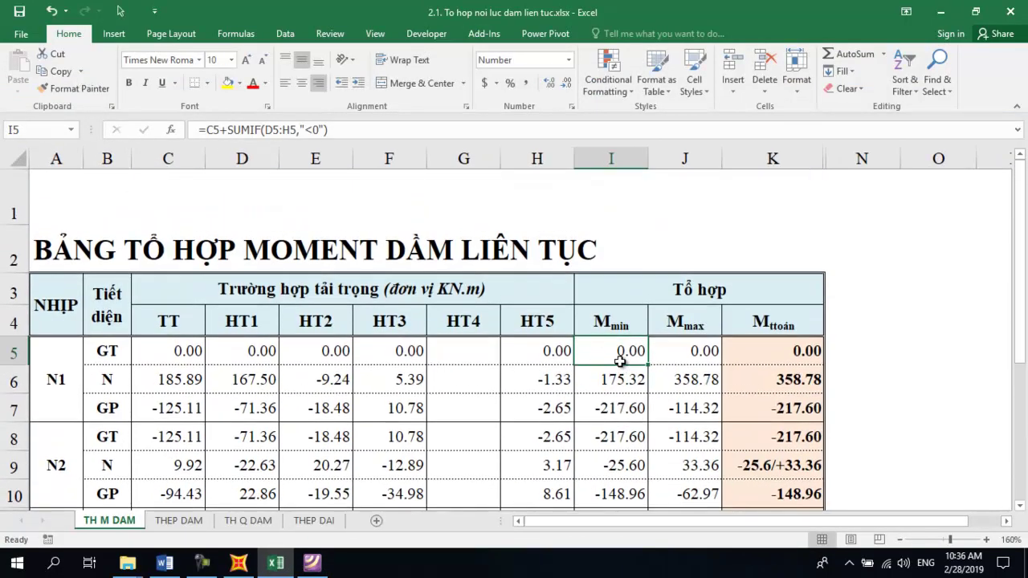
double_click(620, 363)
drag(481, 350, 502, 351)
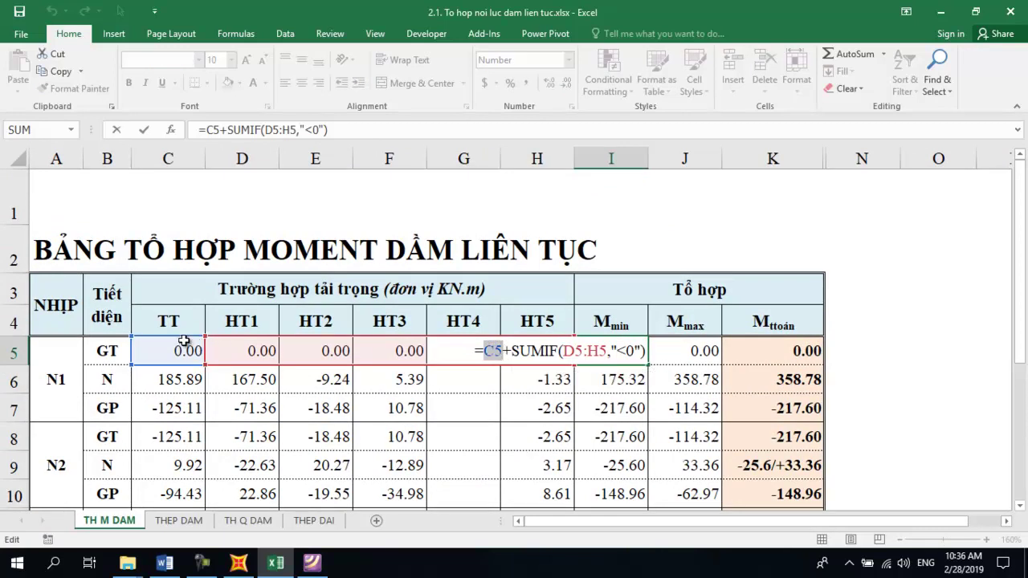
drag(512, 351, 560, 347)
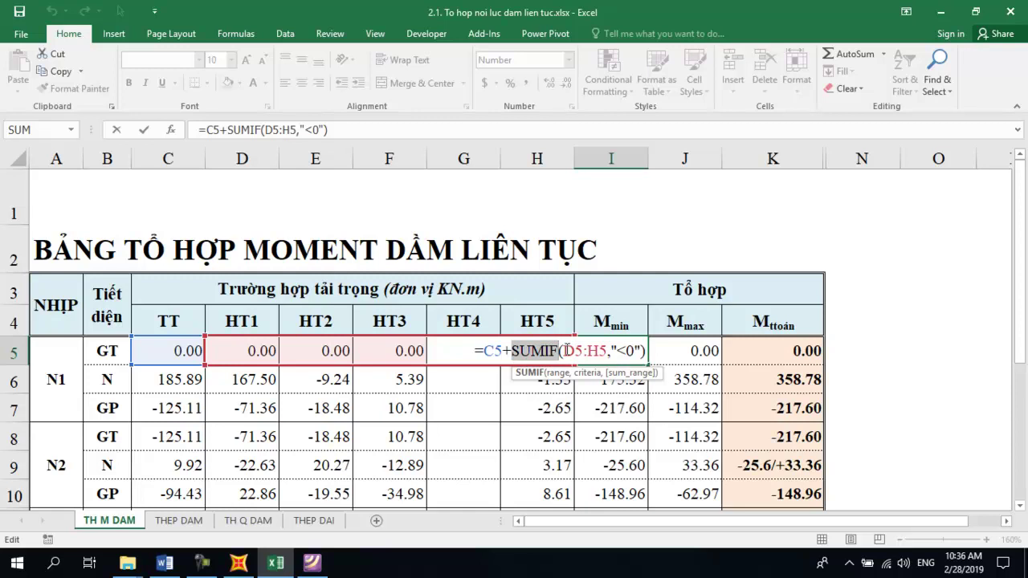
drag(566, 350, 604, 352)
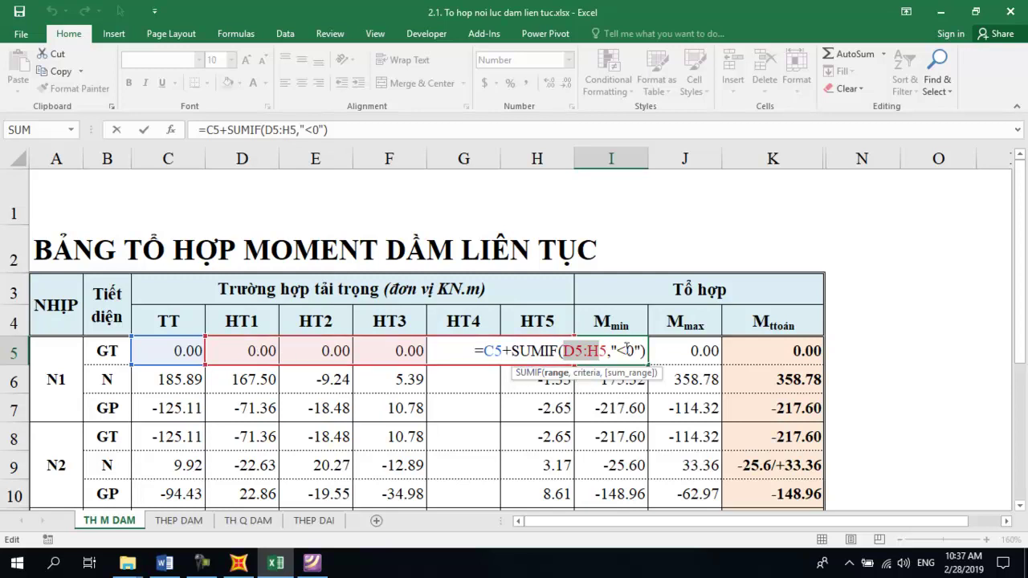
key(ctrl+Return)
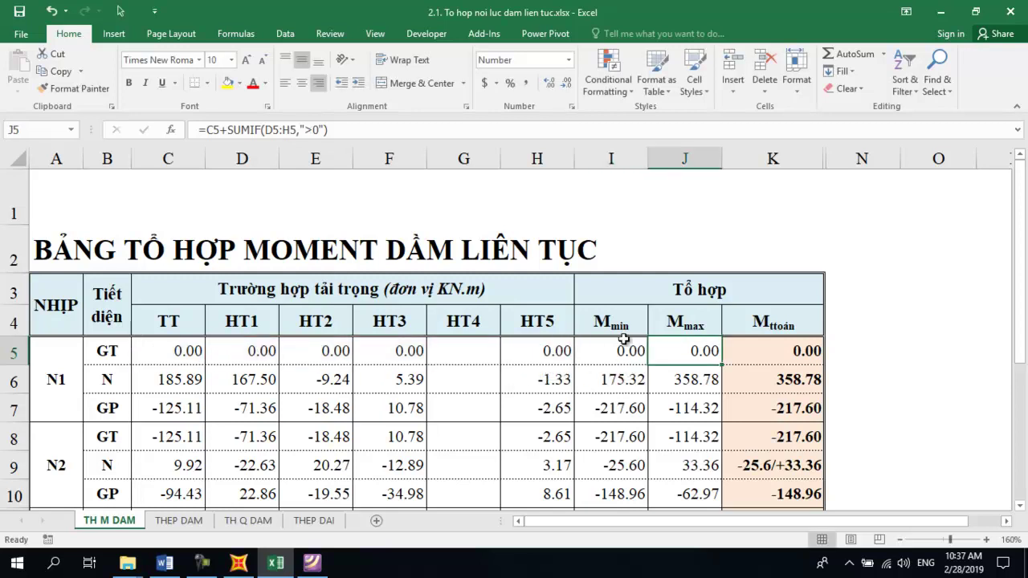
Step: Set J5's Mmax formula to =C5+SUMIF(D5:H5,">0") and re-confirm K5's Mttoan formula
click(674, 353)
double_click(678, 352)
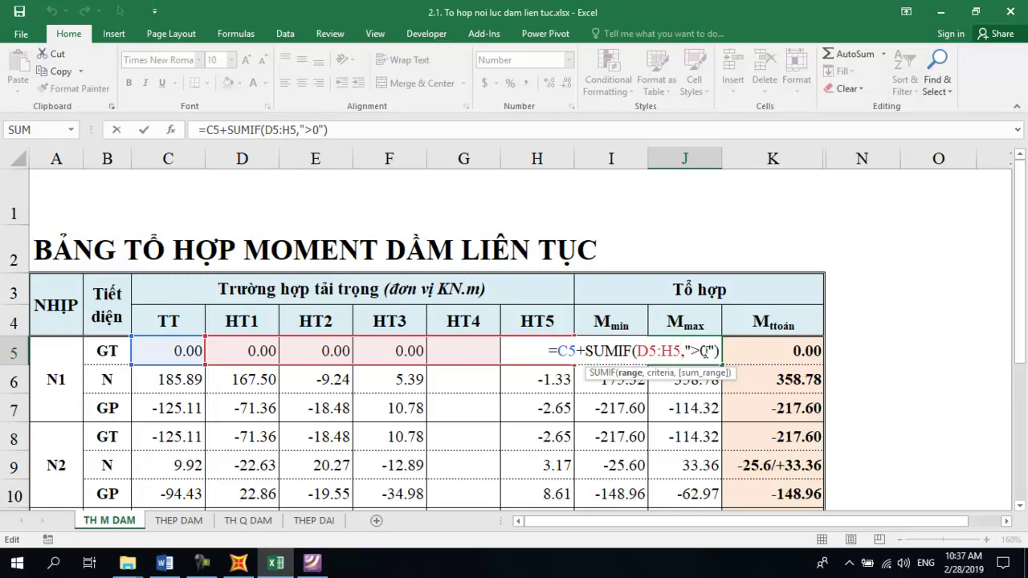
click(707, 351)
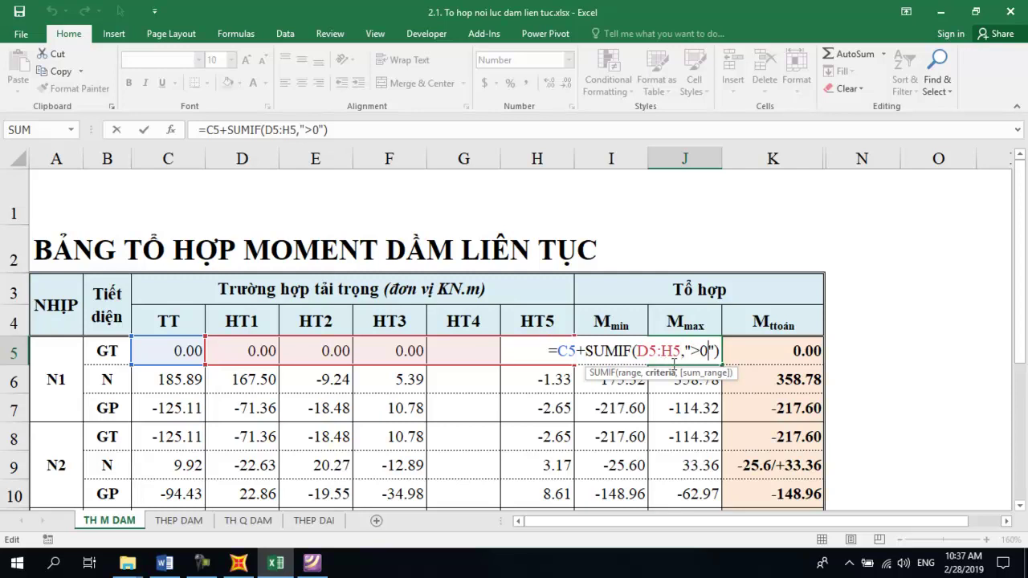
drag(637, 351, 709, 351)
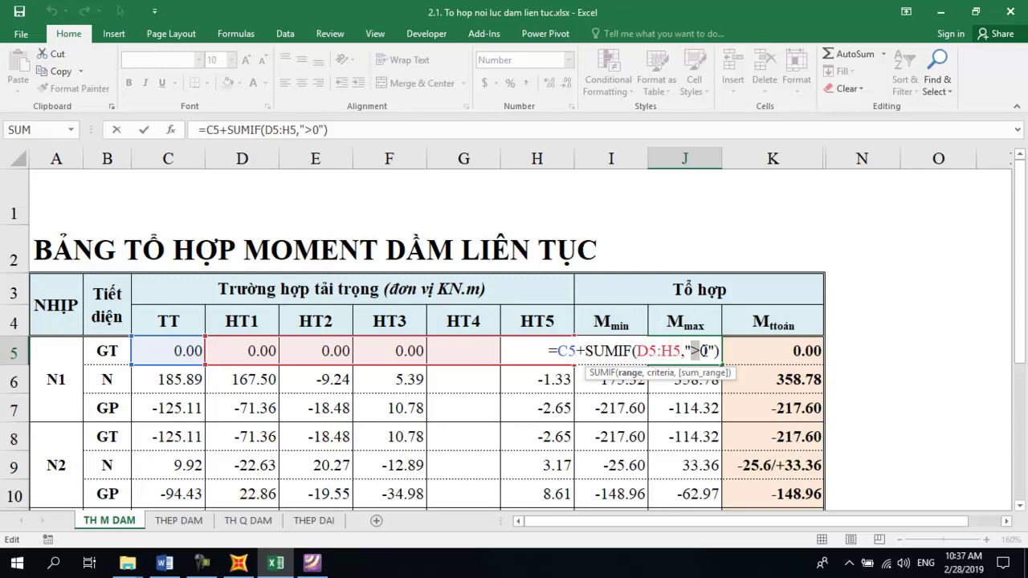
key(Tab)
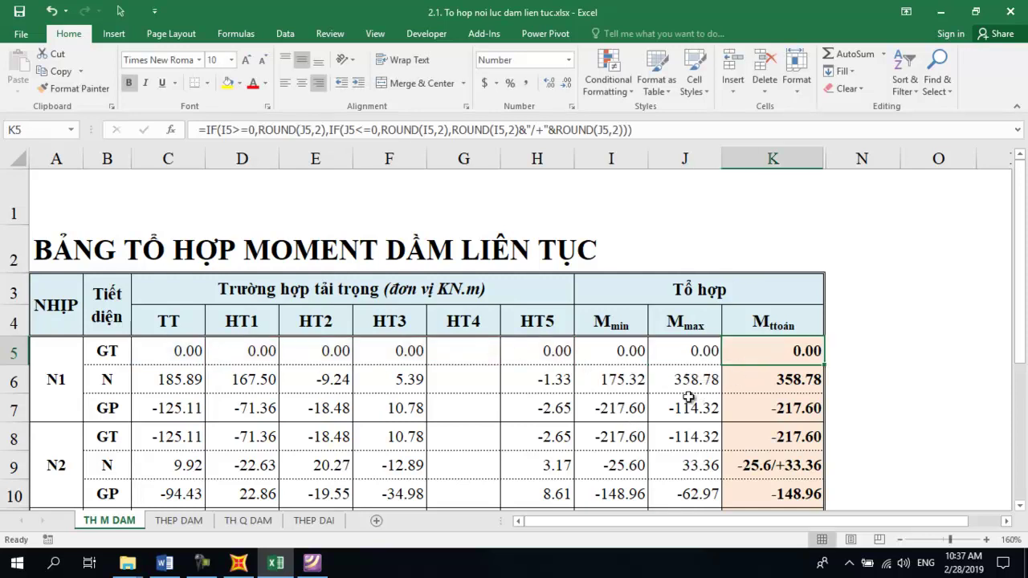
double_click(757, 357)
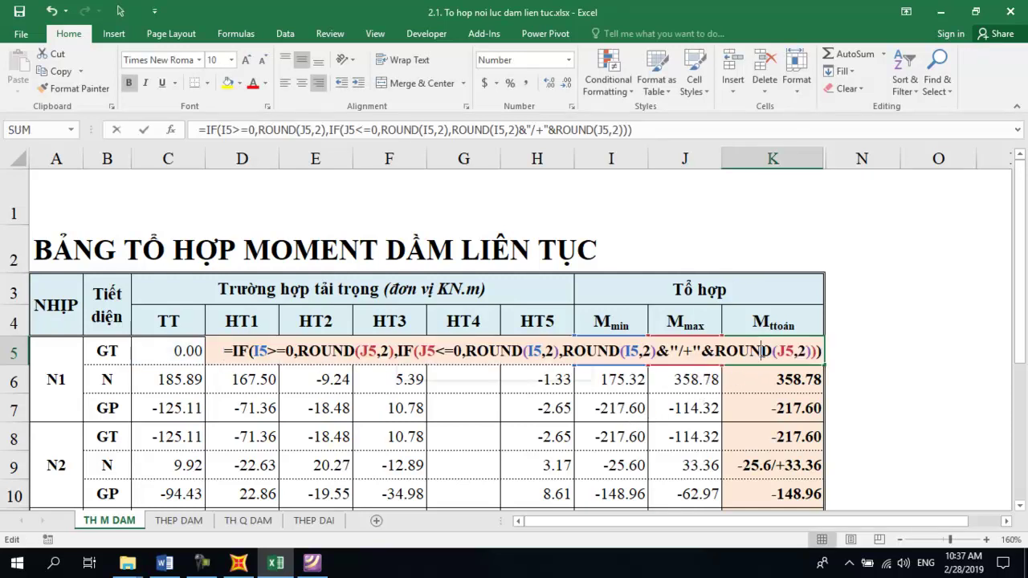
key(Escape)
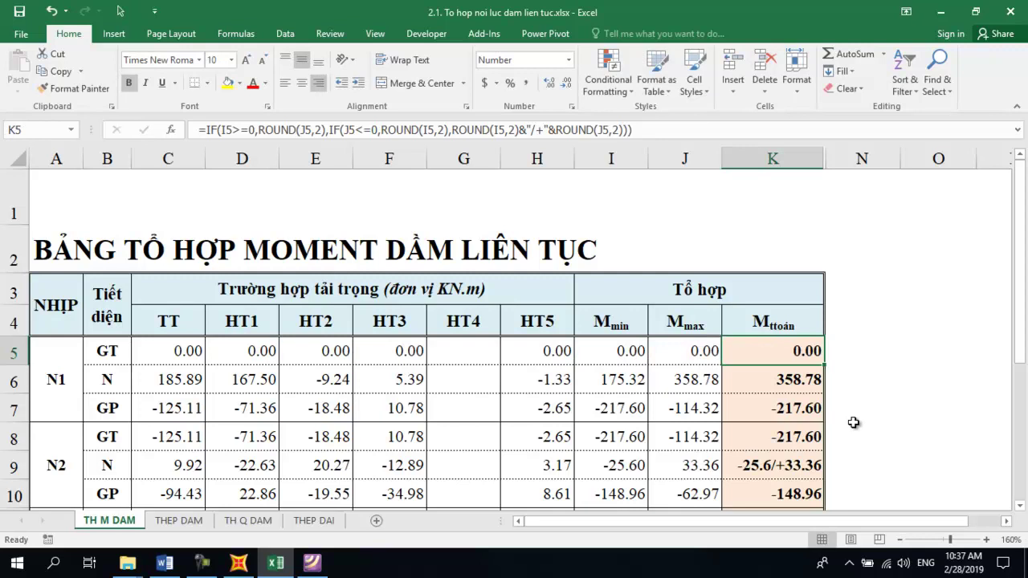
Step: Show the SAP2000 Moment 3-3 frame diagram for the BAO combination envelope
click(236, 565)
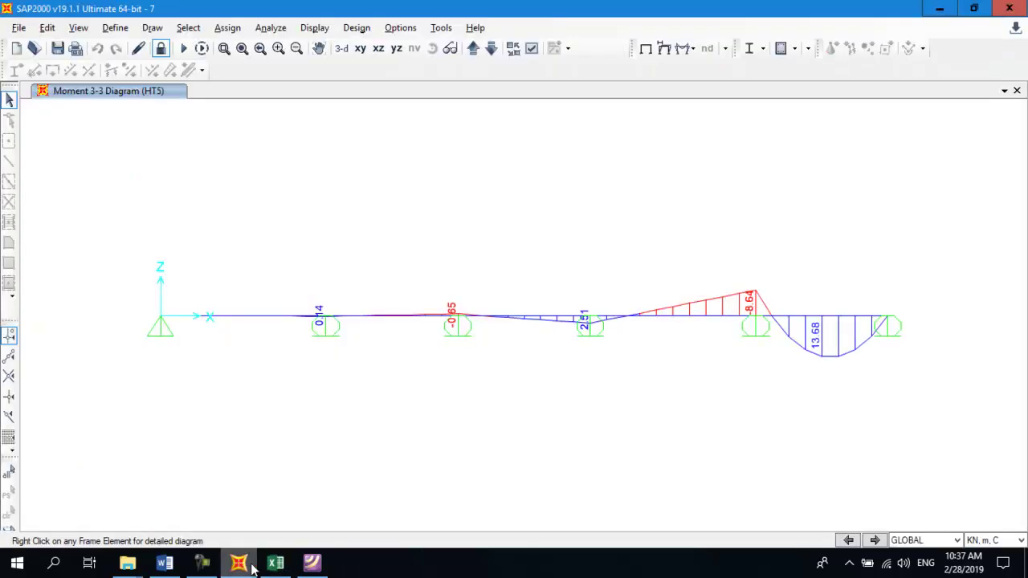
click(314, 27)
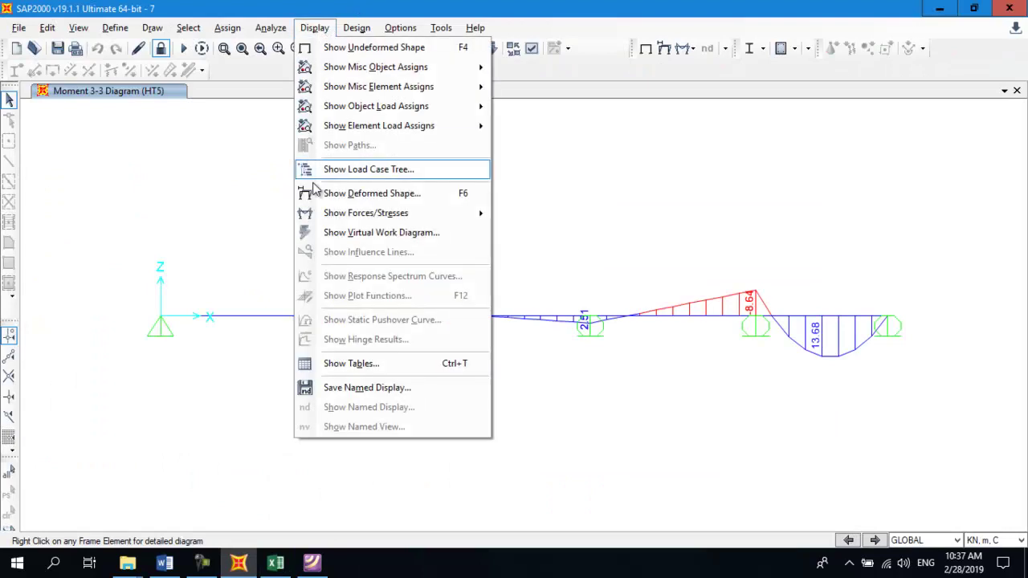
mouse_move(369, 213)
click(555, 252)
click(560, 76)
click(495, 213)
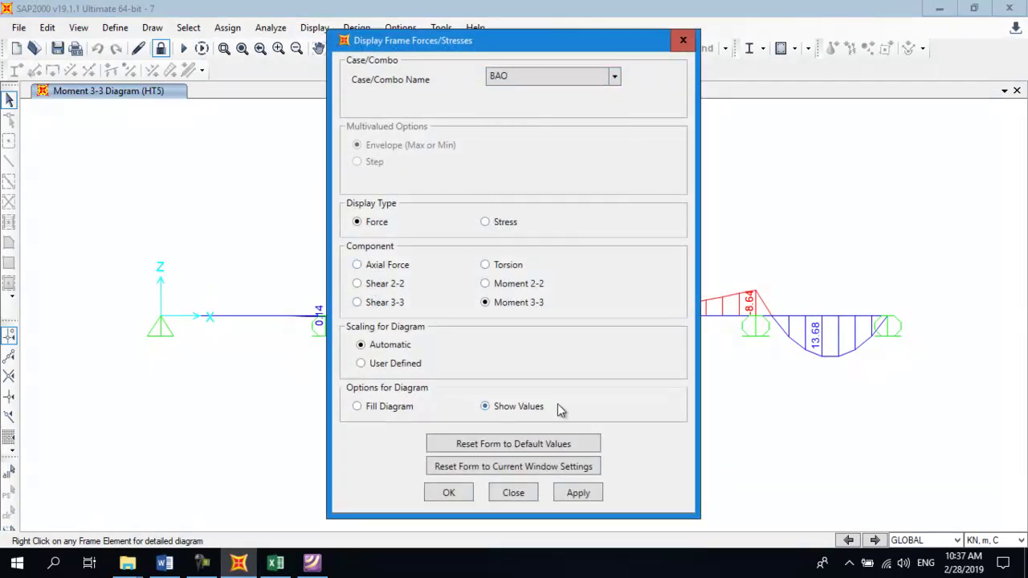
click(574, 493)
click(448, 492)
Step: Glance at span N1's GT row in Excel, then zoom the BAO diagram onto the first spans
key(alt+Tab)
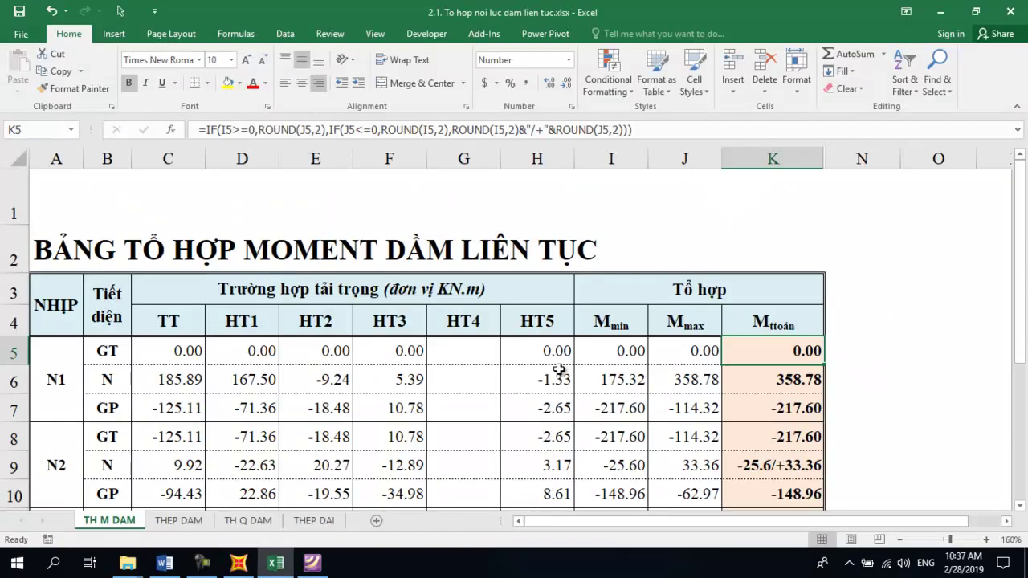
click(98, 354)
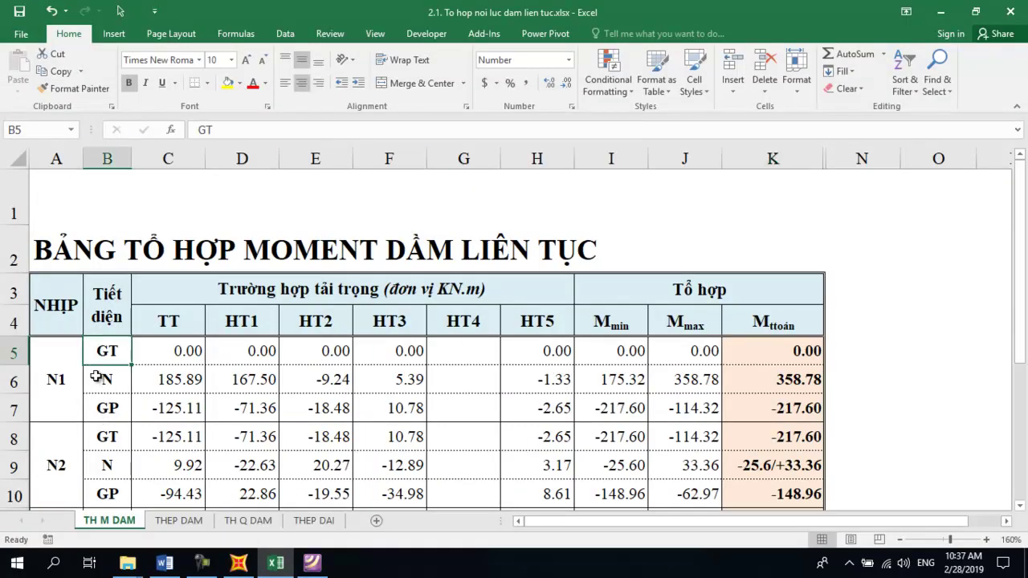
key(alt+Tab)
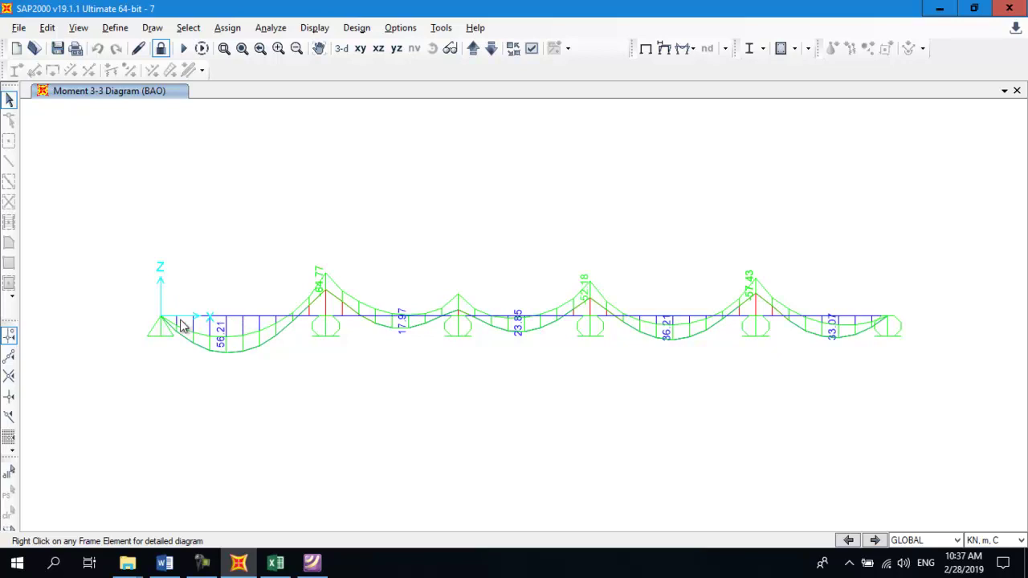
mouse_move(165, 319)
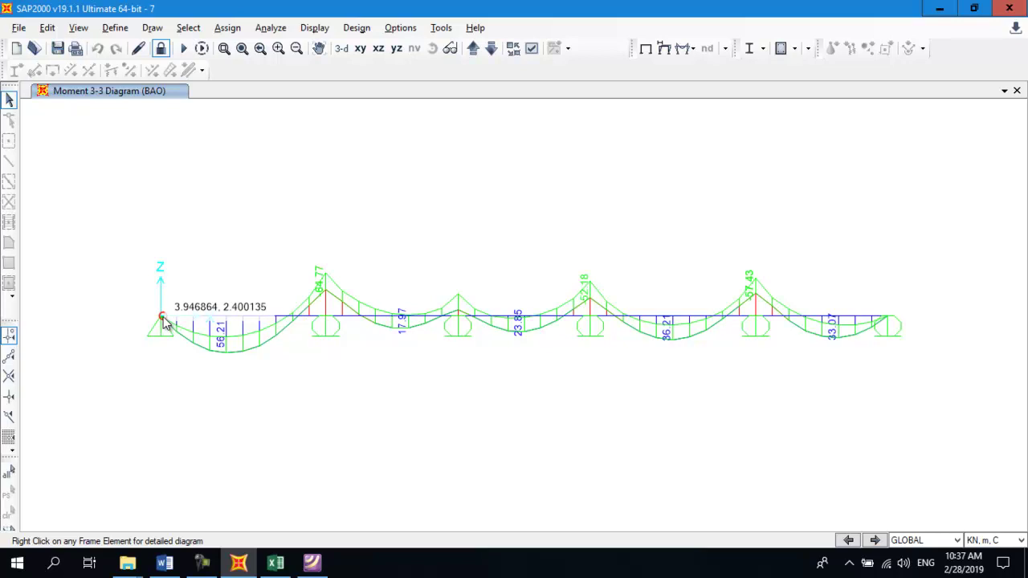
drag(485, 357, 435, 351)
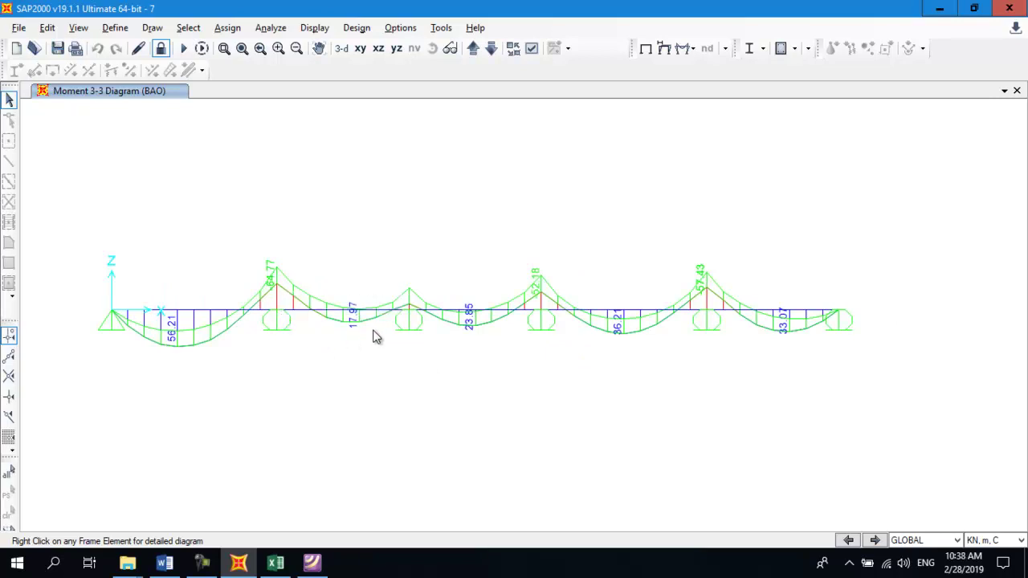
click(224, 48)
drag(246, 249, 462, 372)
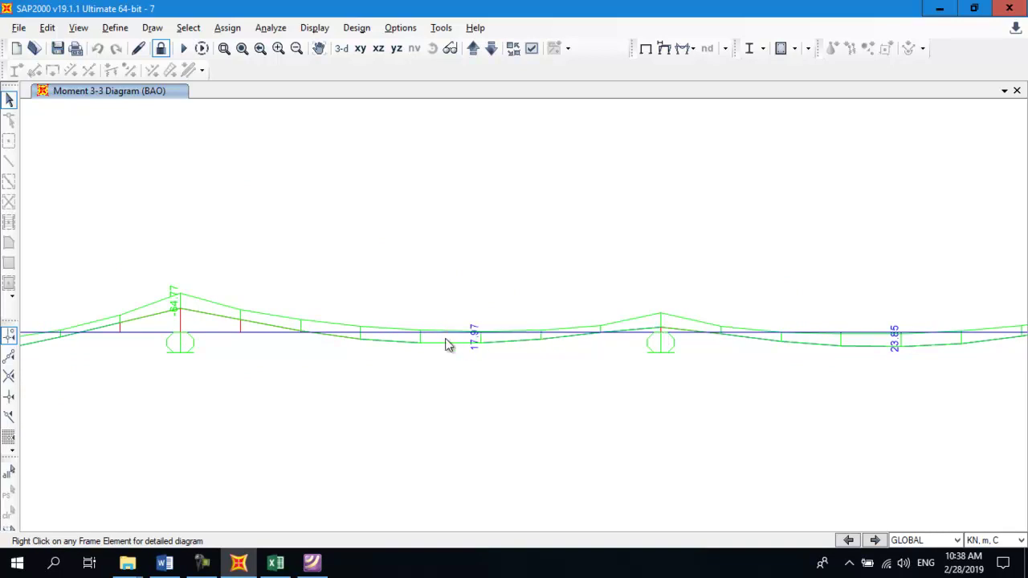
key(alt+Tab)
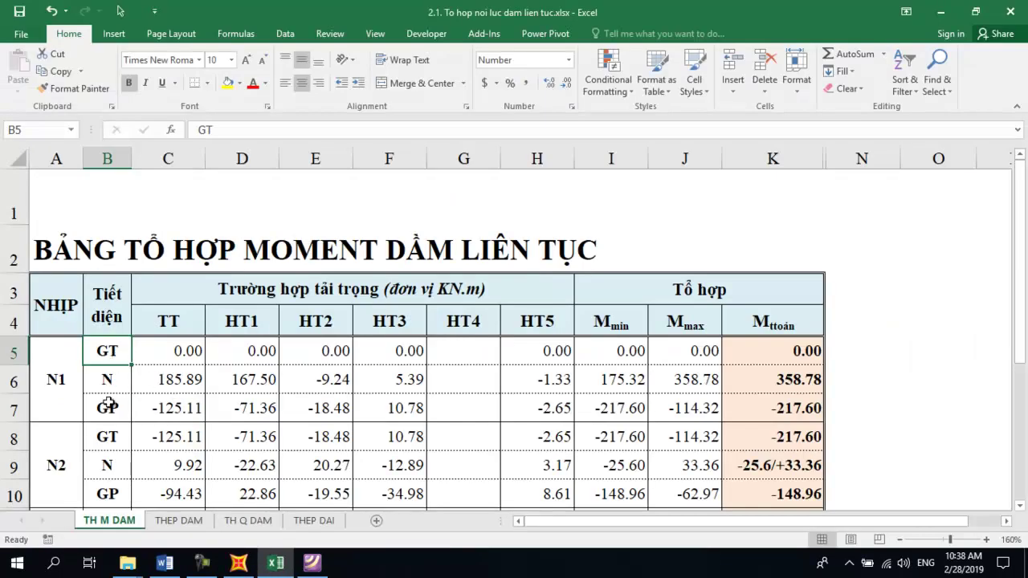
click(105, 404)
click(110, 382)
key(alt+Tab)
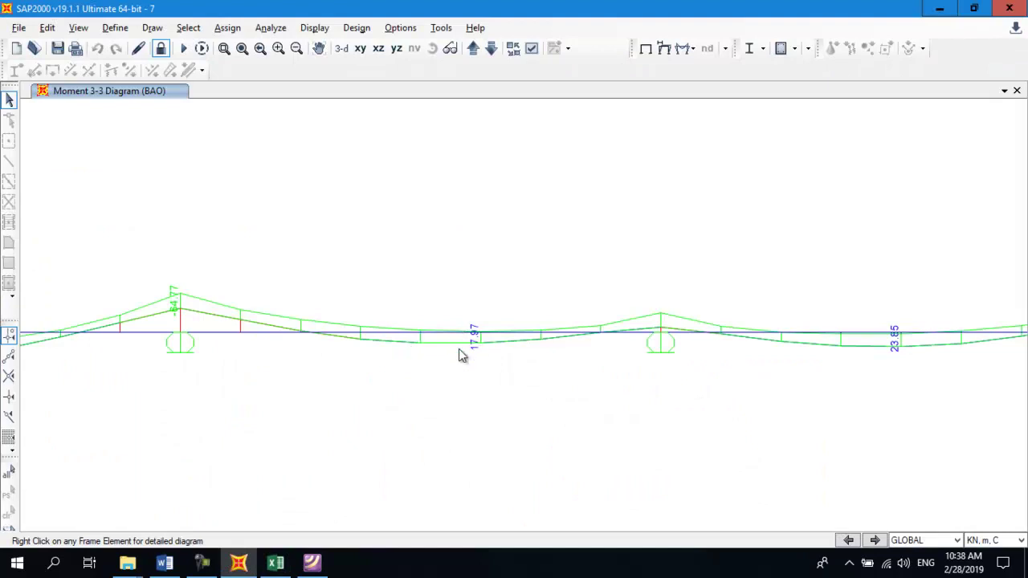
key(alt+Tab)
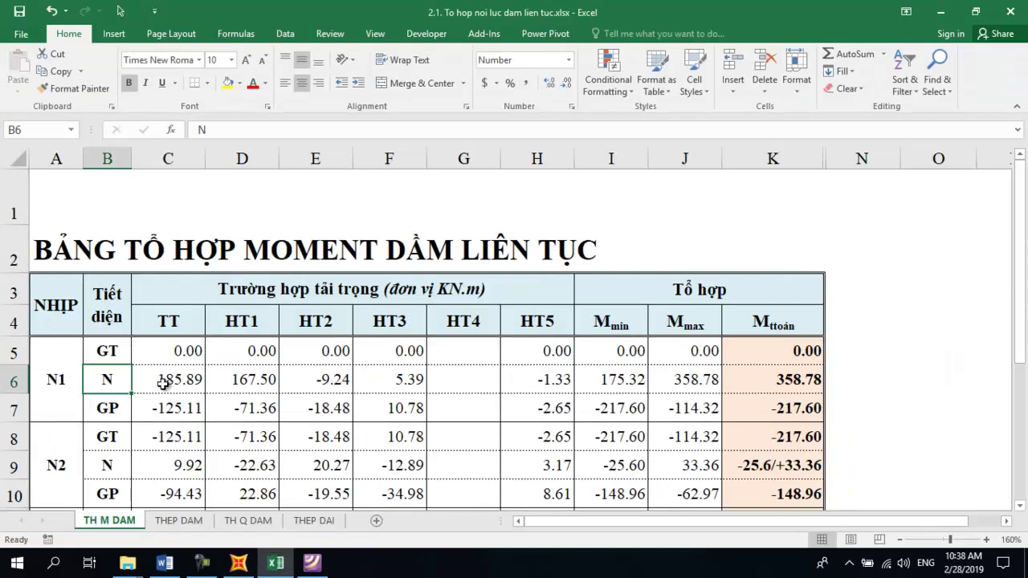
click(163, 384)
click(121, 385)
click(161, 381)
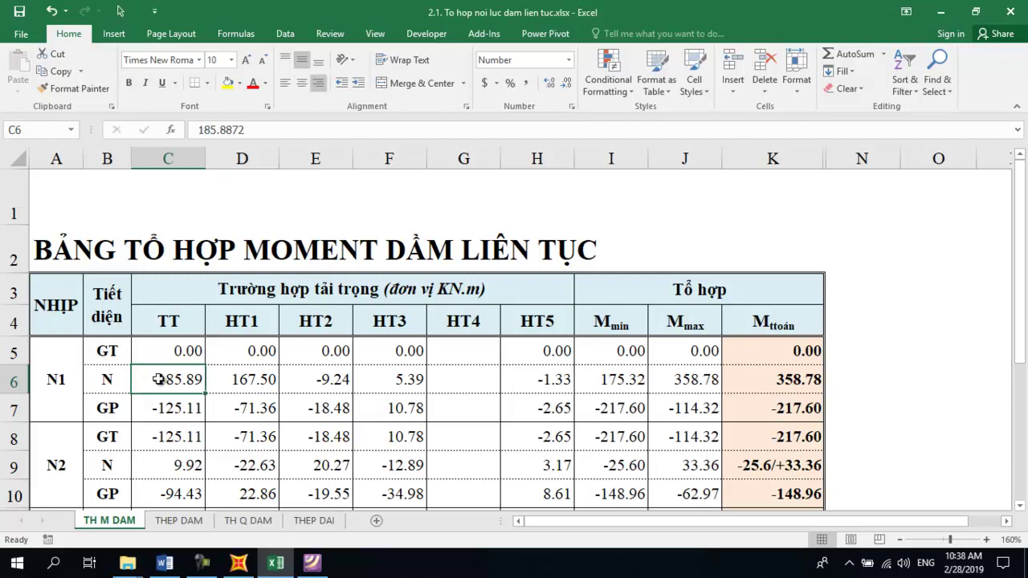
click(259, 386)
click(325, 389)
click(241, 392)
click(193, 384)
click(252, 385)
key(alt+Tab)
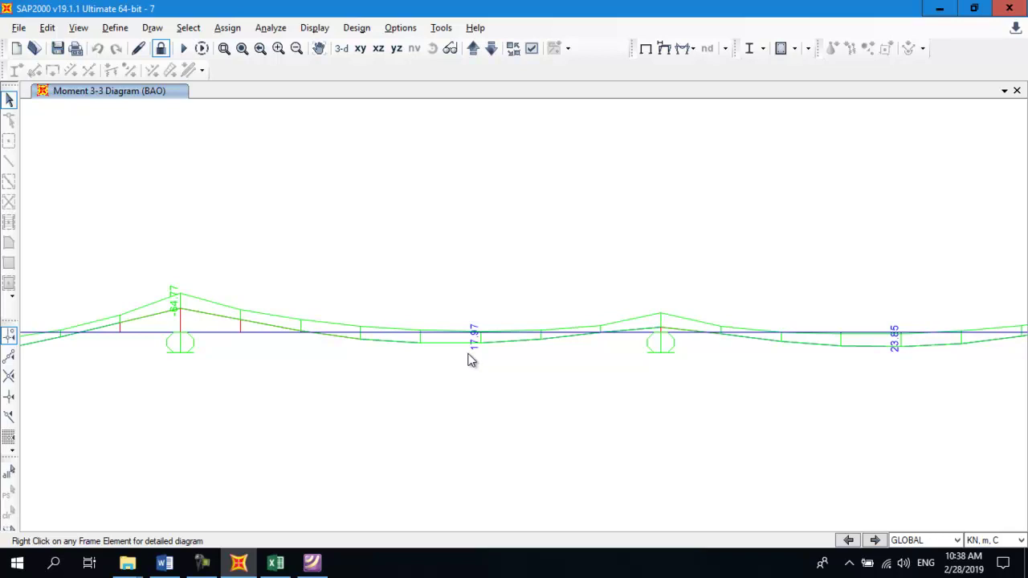
scroll(472, 359, down, 2)
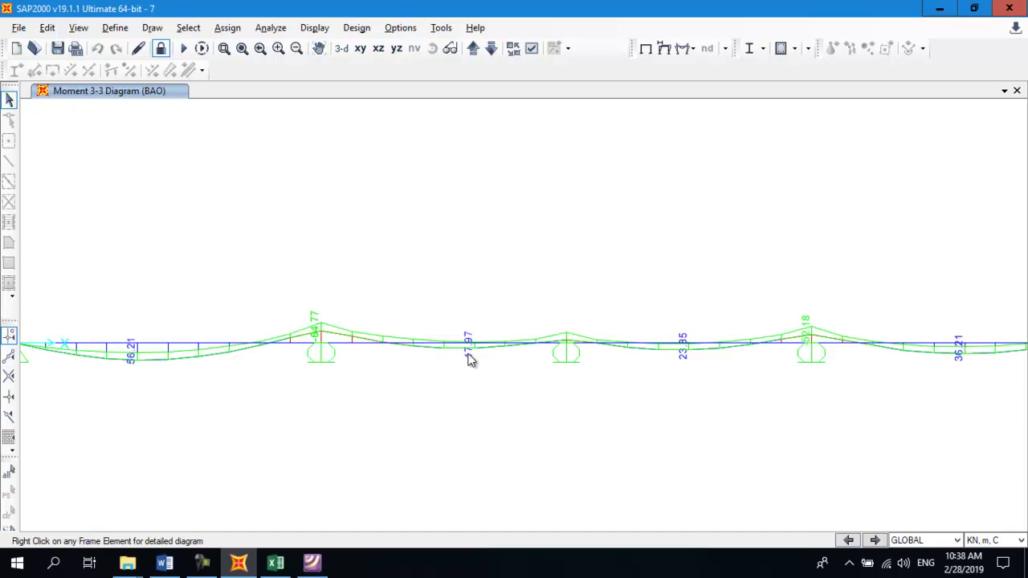
scroll(458, 354, up, 2)
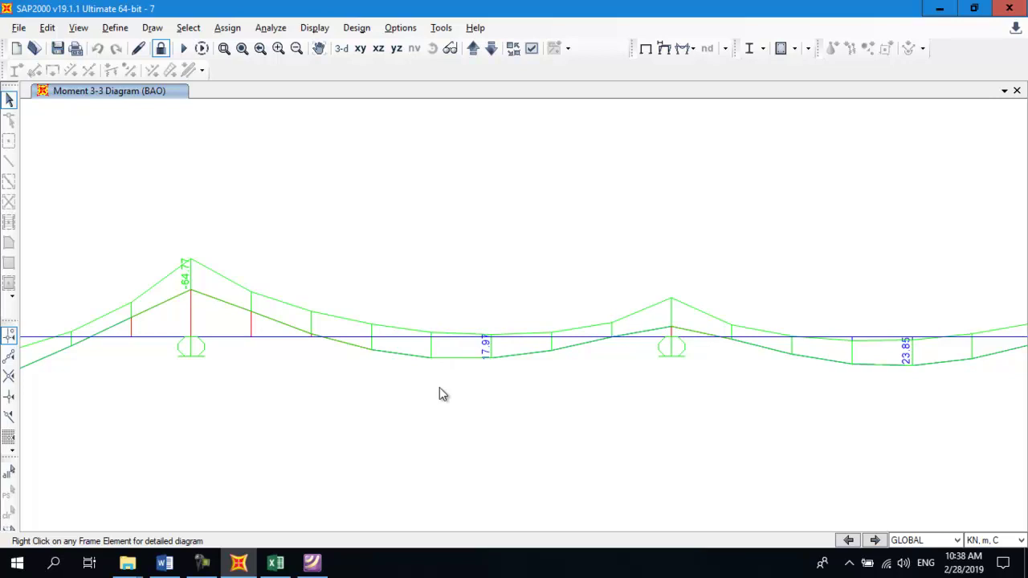
key(alt+Tab)
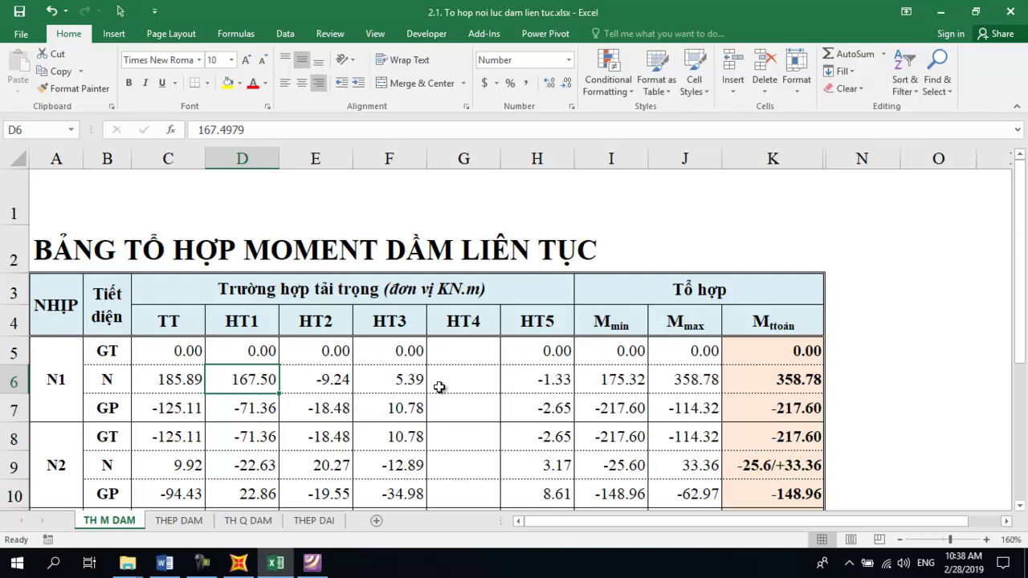
key(alt+Tab)
key(alt+Tab)
key(alt+Tab)
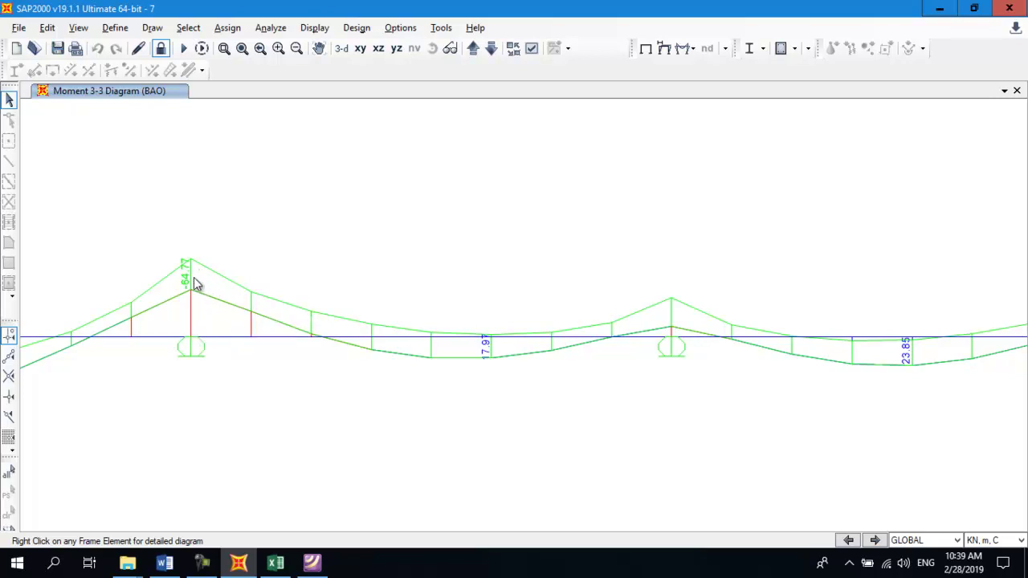
Step: Compare the support moment on the BAO diagram with the Excel table, ending in Excel
key(alt+Tab)
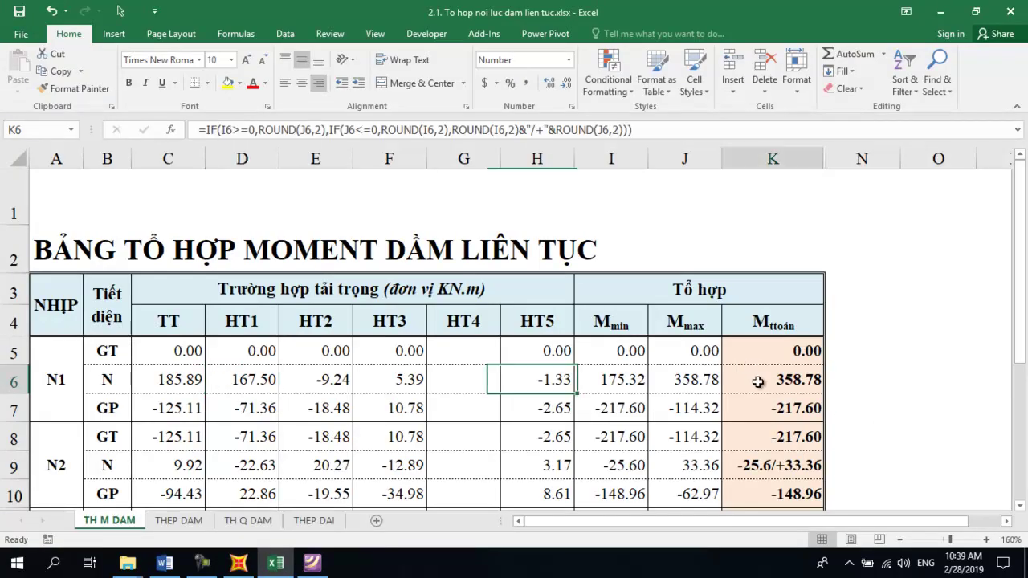
key(alt+Tab)
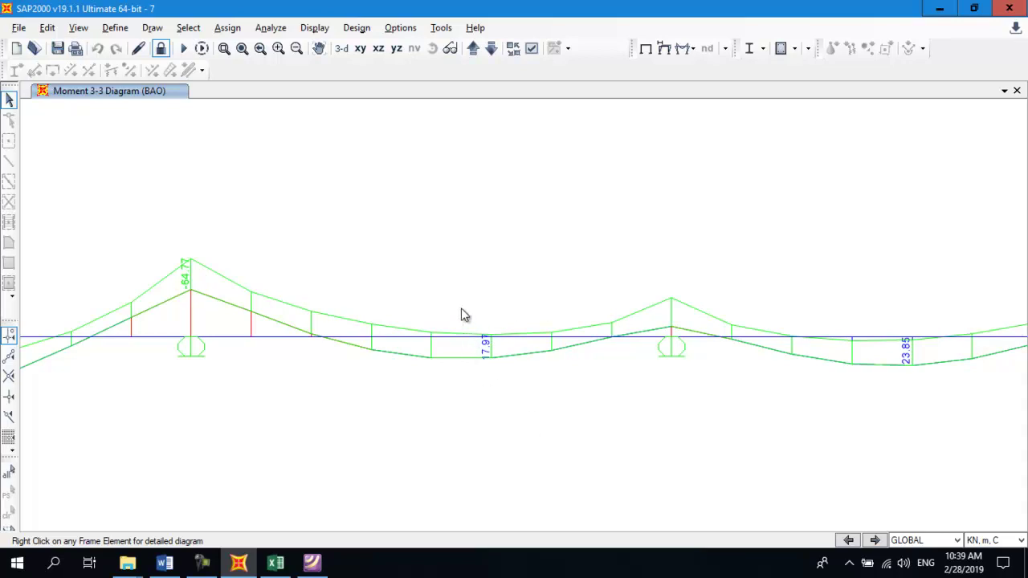
mouse_move(422, 337)
key(alt+Tab)
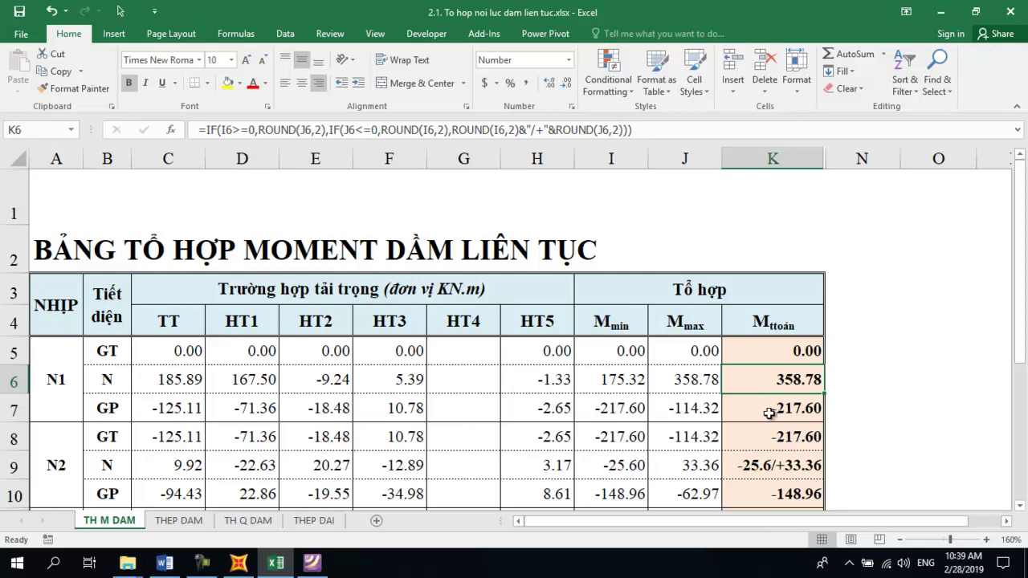
Step: Edit K5's Mttoan IF/ROUND formula in the formula bar and confirm it
scroll(773, 405, down, 2)
scroll(774, 405, up, 1)
click(773, 463)
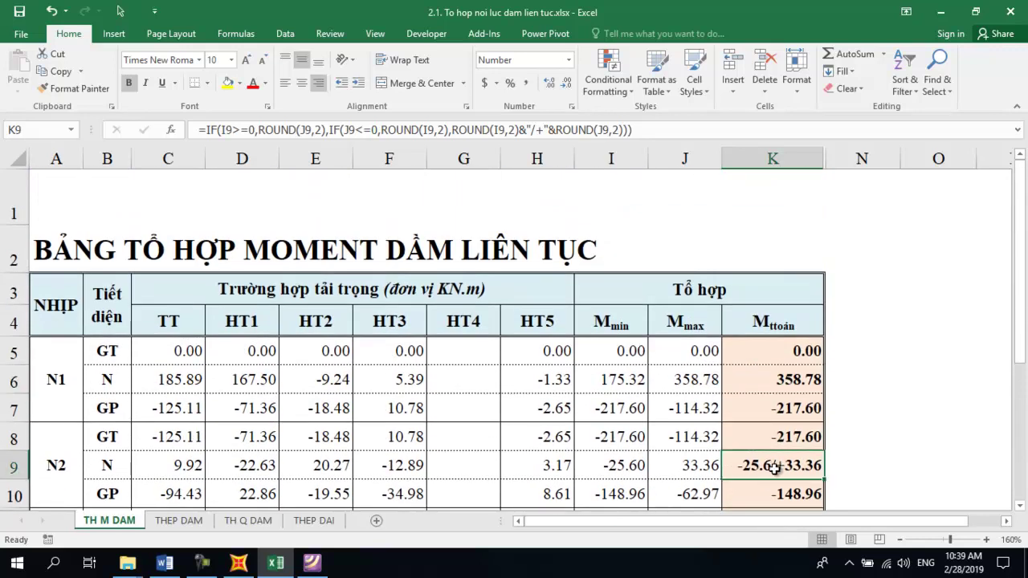
scroll(793, 433, down, 2)
scroll(796, 406, up, 2)
scroll(797, 406, up, 1)
click(801, 357)
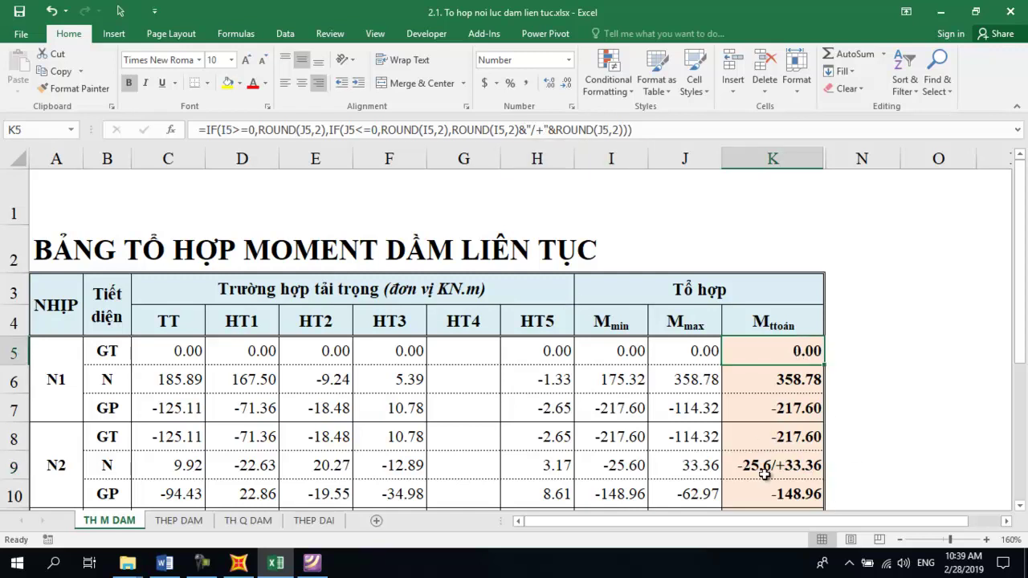
click(217, 130)
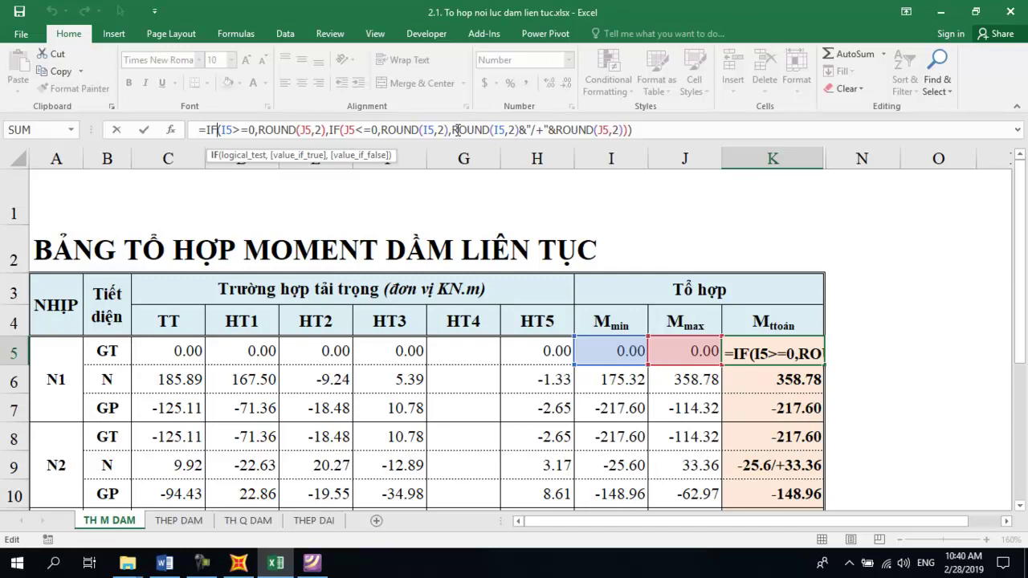
click(771, 474)
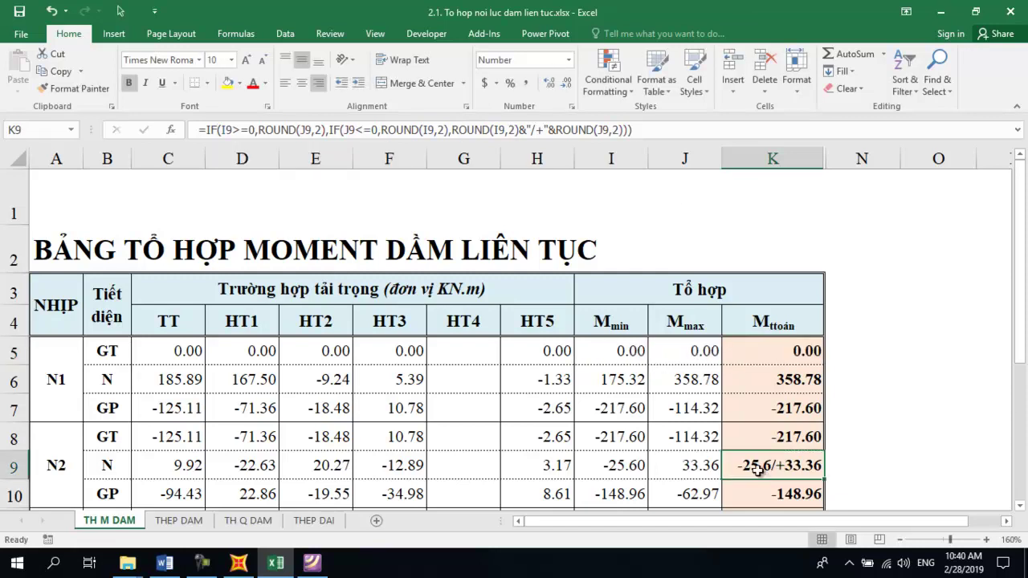
Step: Check I9 and J9, then revise K9's formula so span N2 shows -25.6/+33.36
click(604, 470)
click(692, 467)
click(758, 473)
click(566, 130)
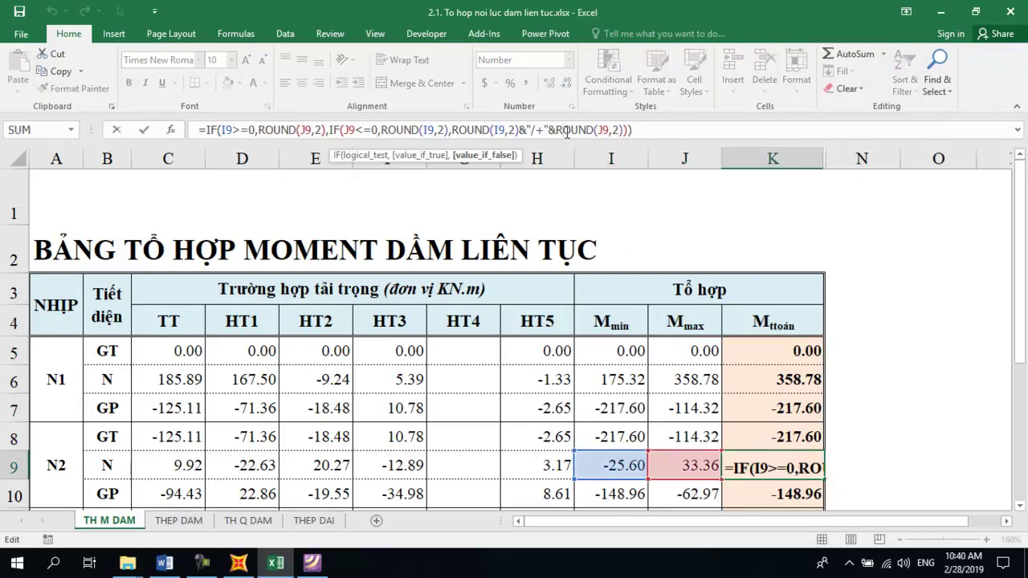
key(ctrl+Return)
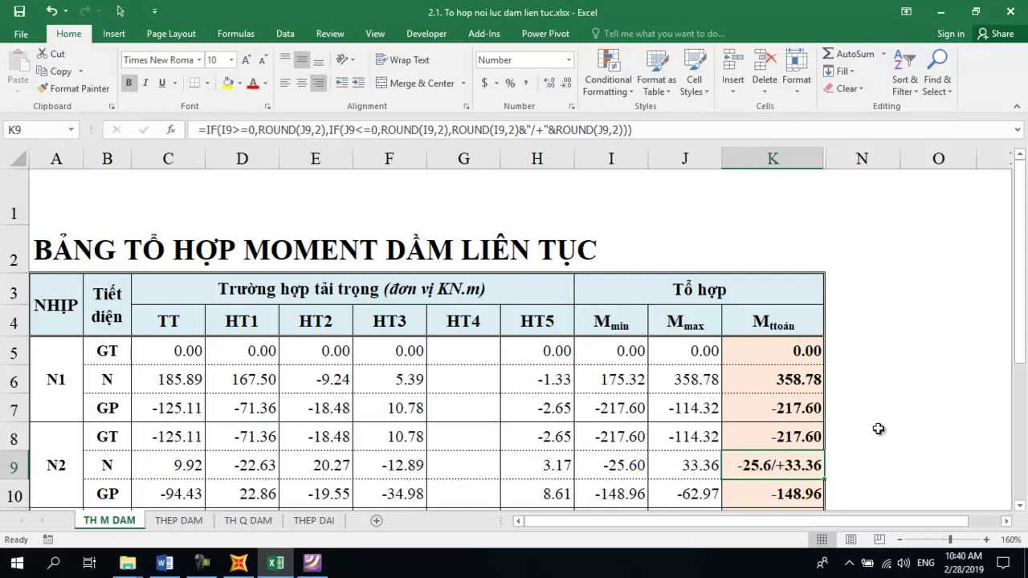
double_click(787, 472)
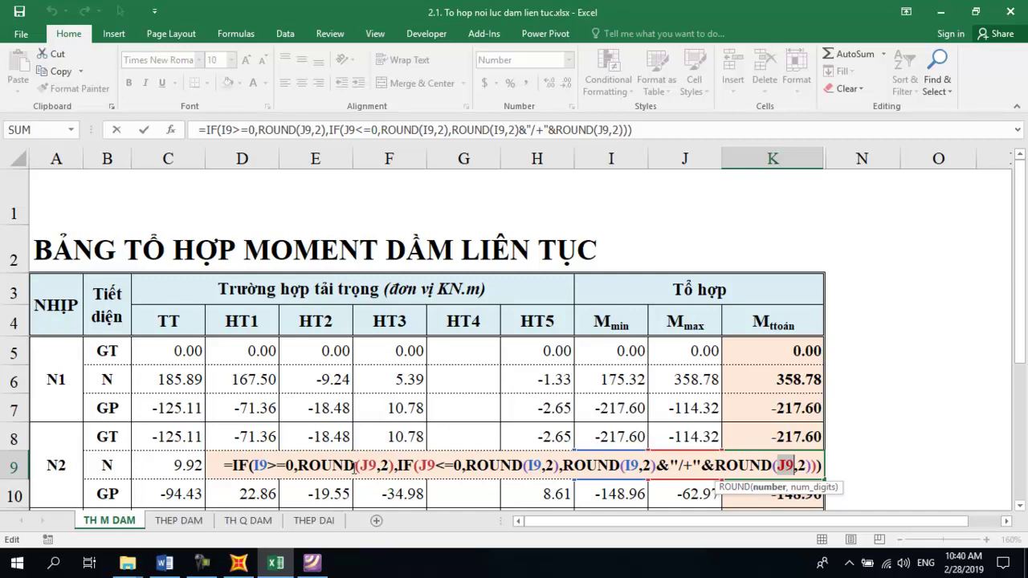
click(627, 474)
key(ctrl+Return)
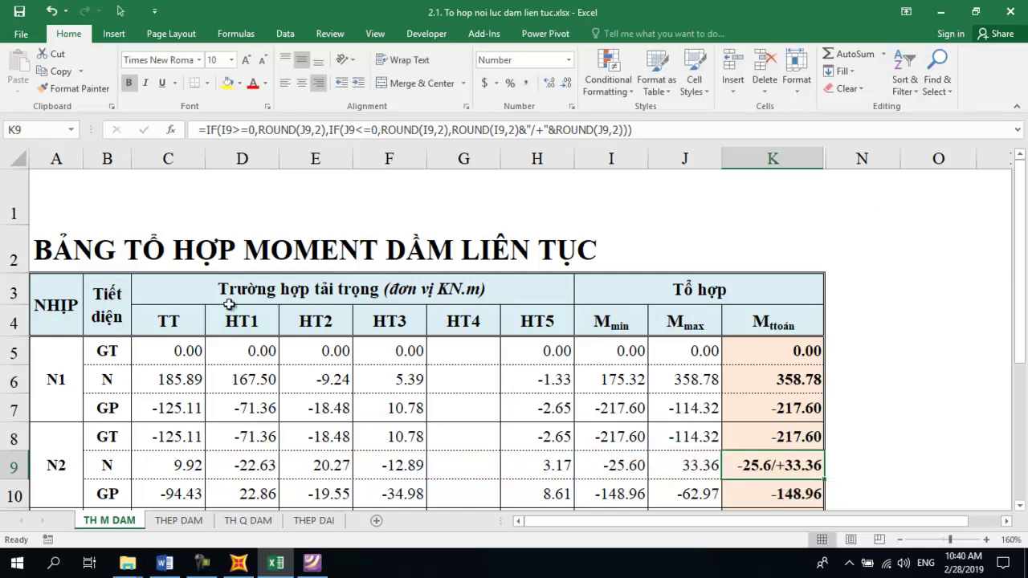
Step: Check row 5's HT4, HT5, Mmin and Mmax cells, then bring up the SAP2000 moment diagram
scroll(314, 398, down, 2)
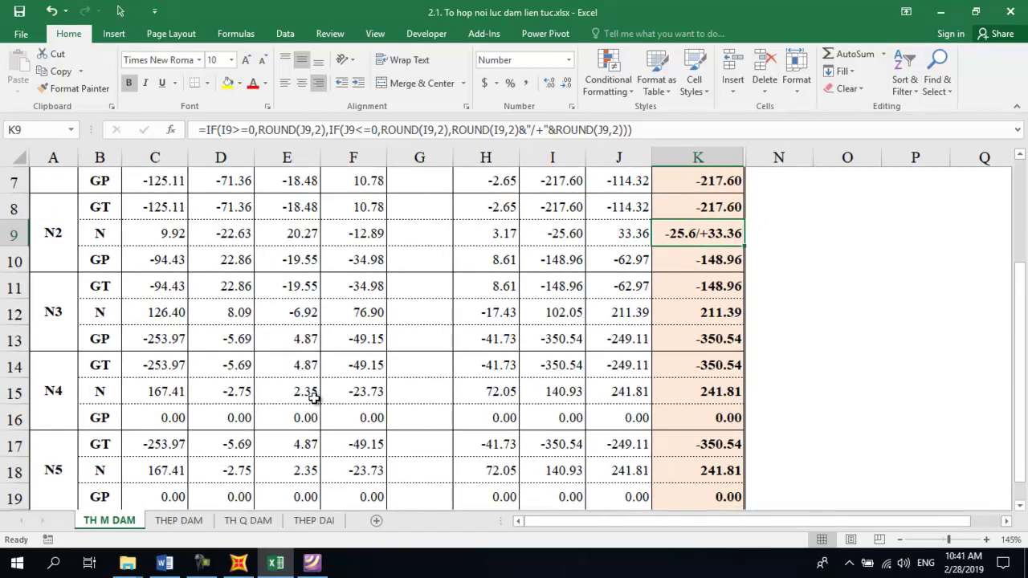
ctrl+scroll(314, 398, down, 2)
scroll(314, 399, up, 3)
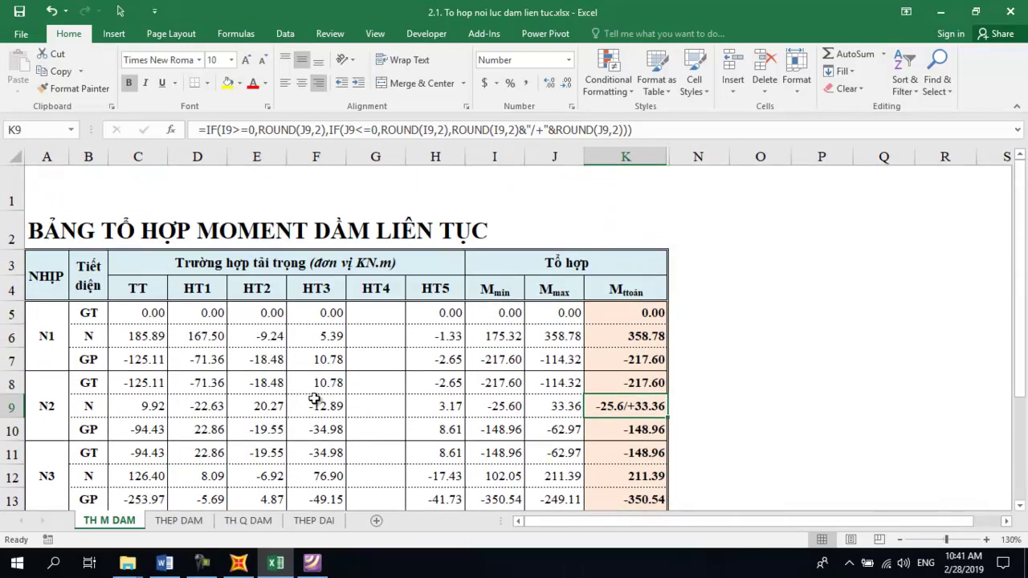
click(363, 343)
click(375, 311)
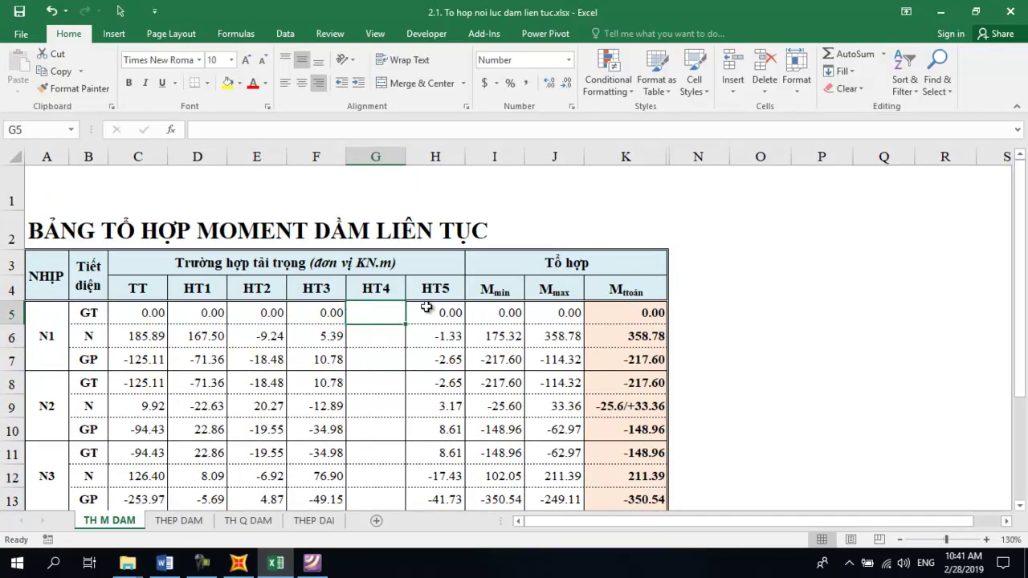
click(425, 311)
click(518, 313)
click(562, 314)
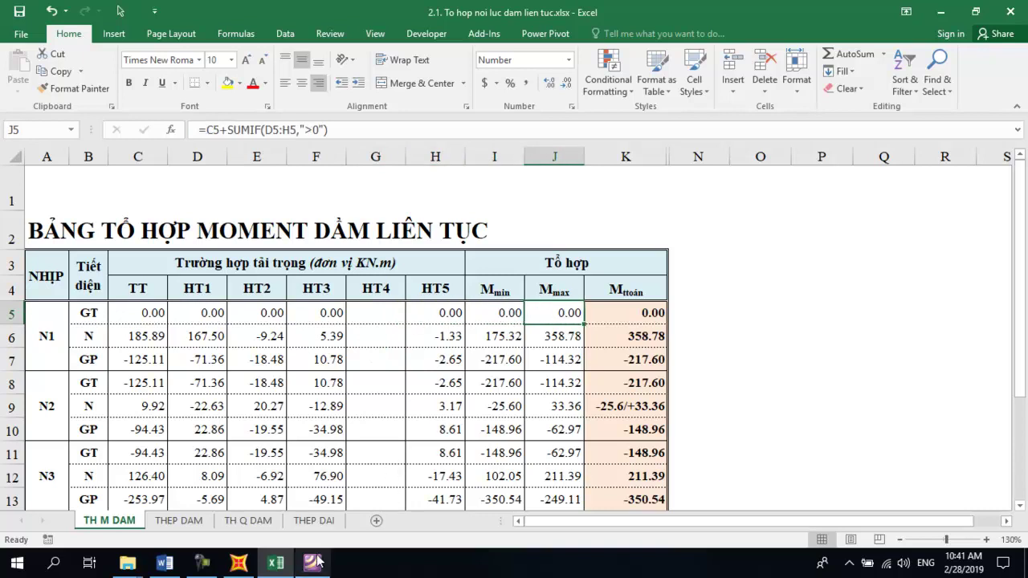
click(241, 564)
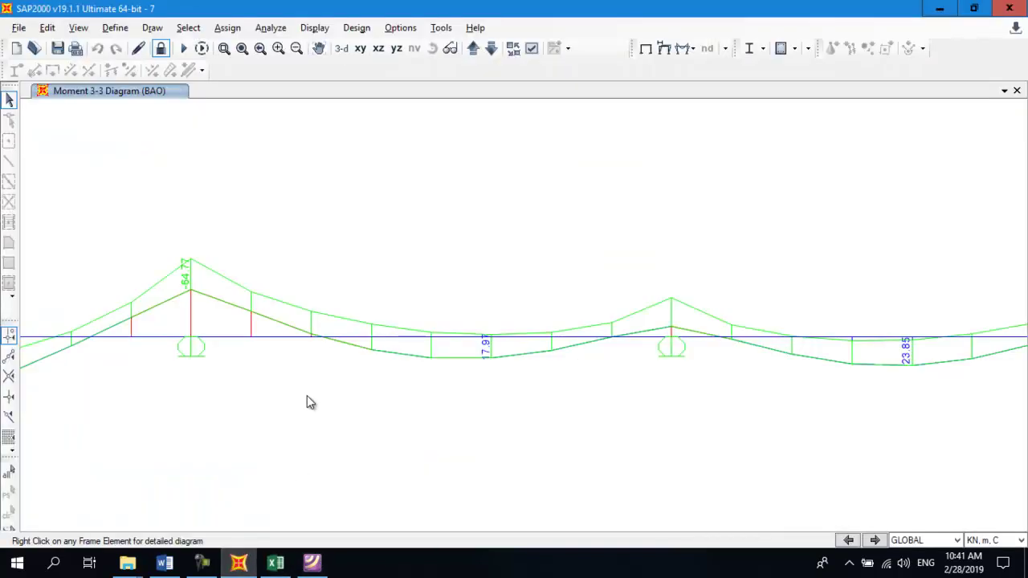
Step: Select the first beam frame and display its Element Forces - Frames table for cases HT to HT5
scroll(307, 402, down, 1)
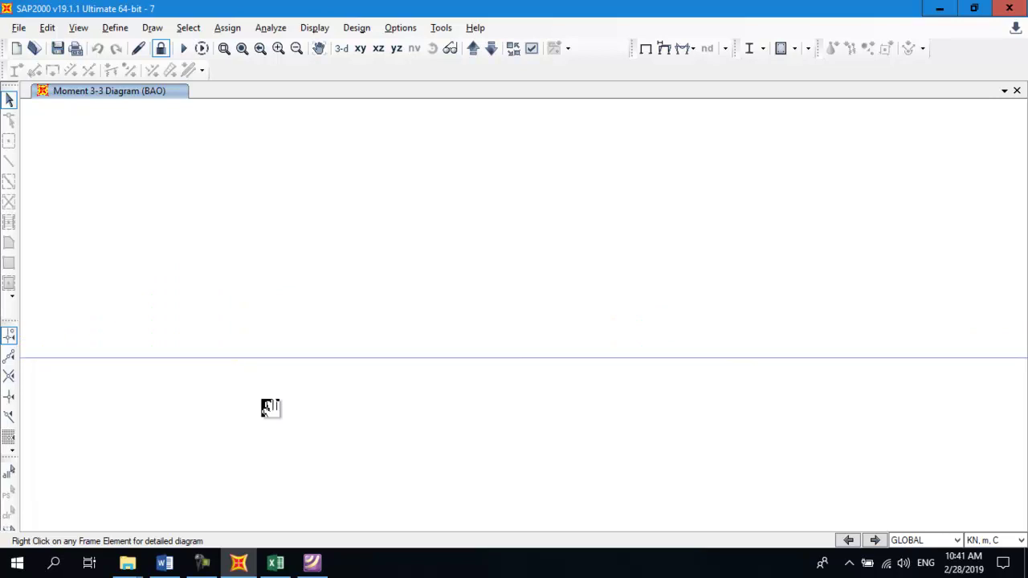
click(254, 343)
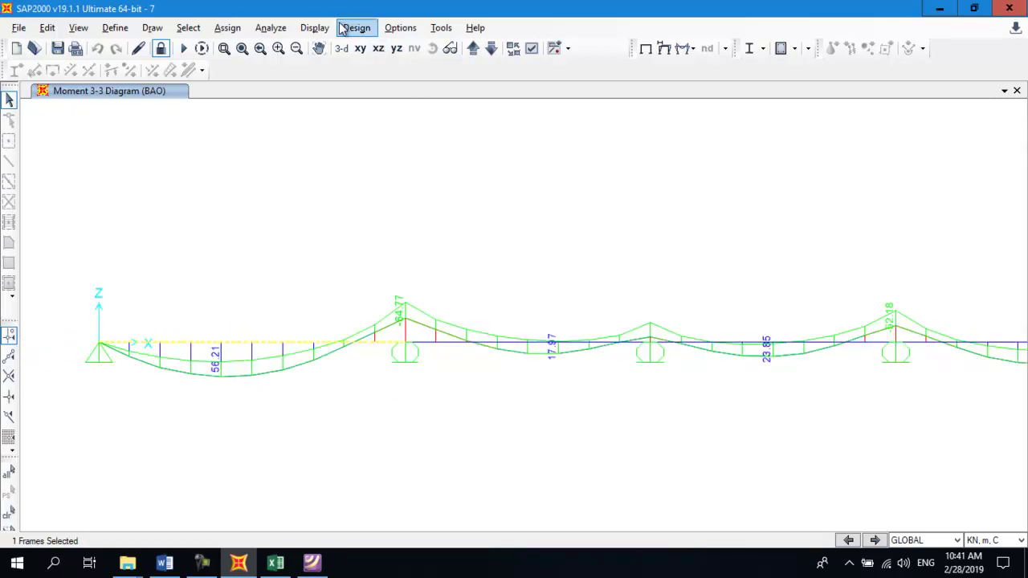
click(314, 27)
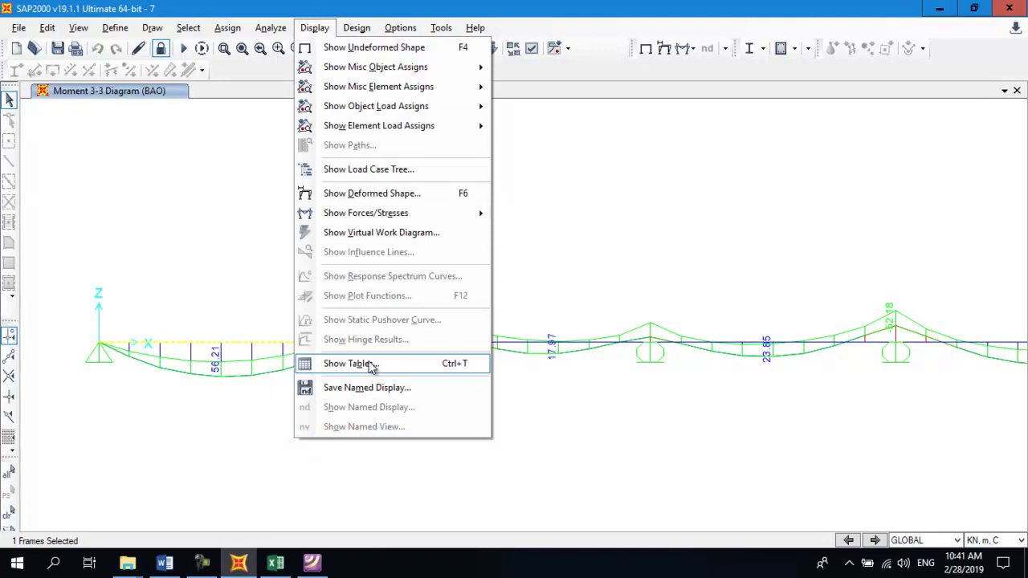
click(373, 366)
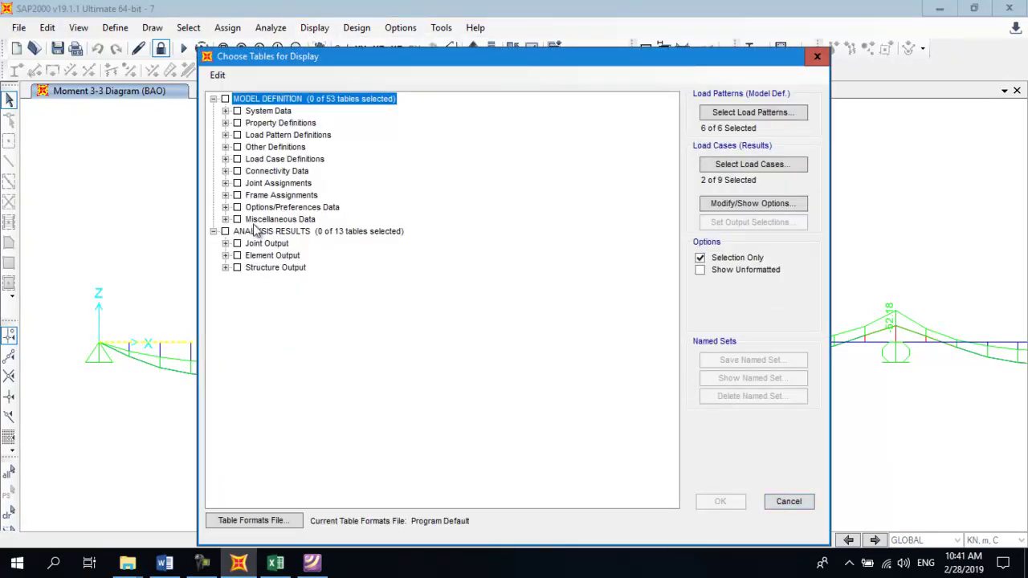
click(225, 255)
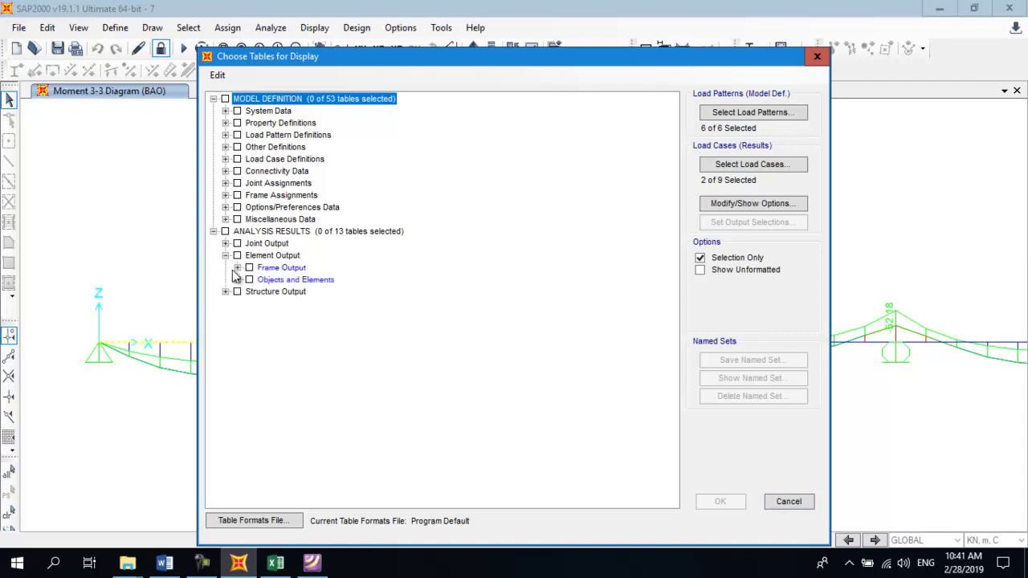
click(237, 268)
click(261, 279)
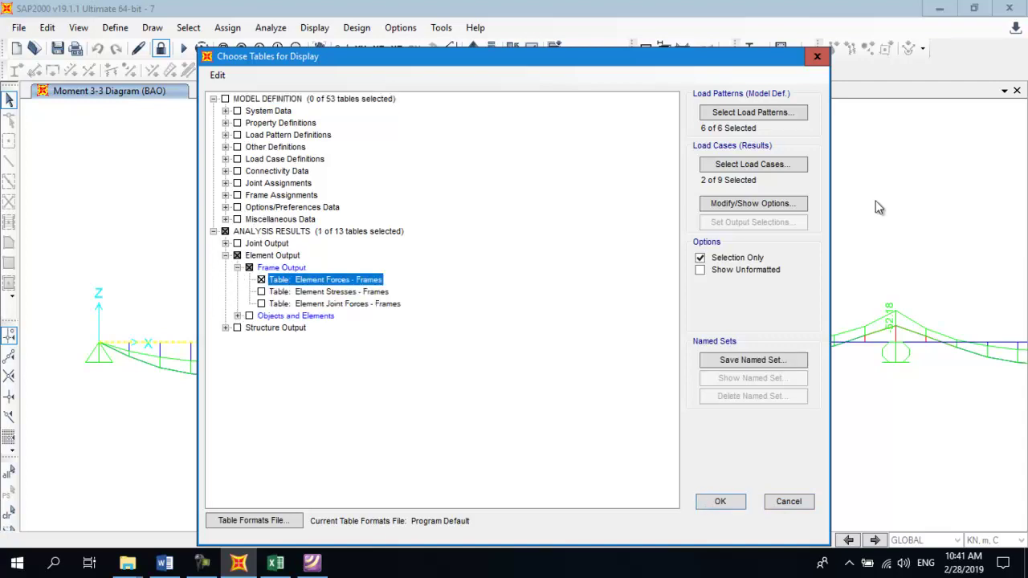
click(771, 165)
drag(430, 260, 430, 315)
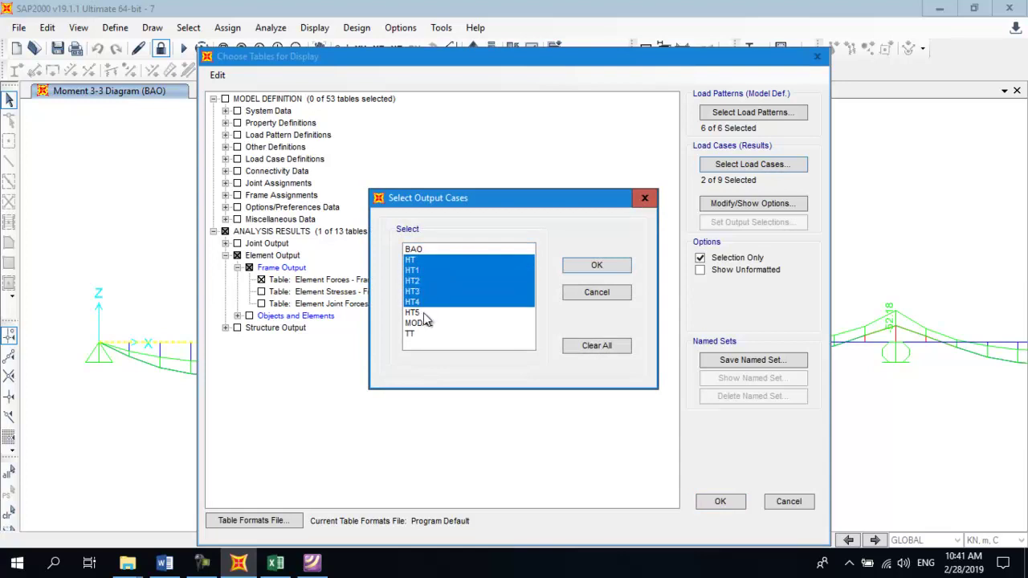
click(578, 270)
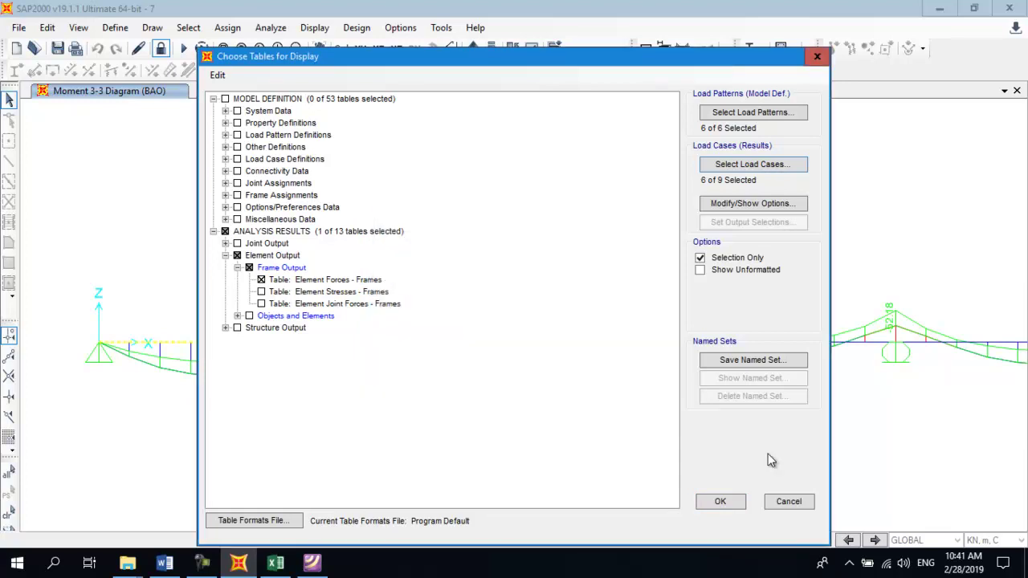
click(720, 502)
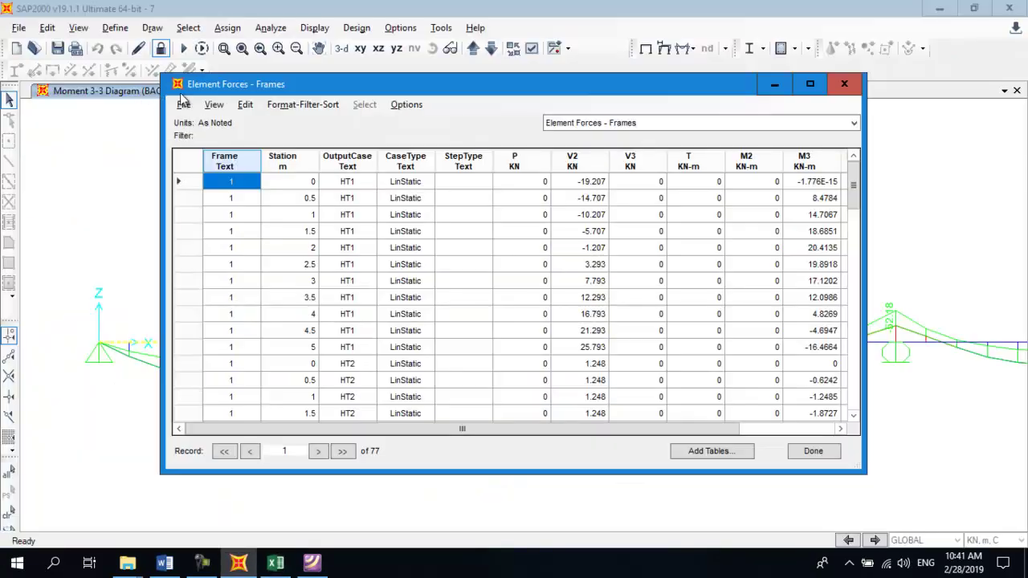
Step: Export the Element Forces - Frames table to Excel and bring the new Book1 forward
click(183, 105)
mouse_move(349, 122)
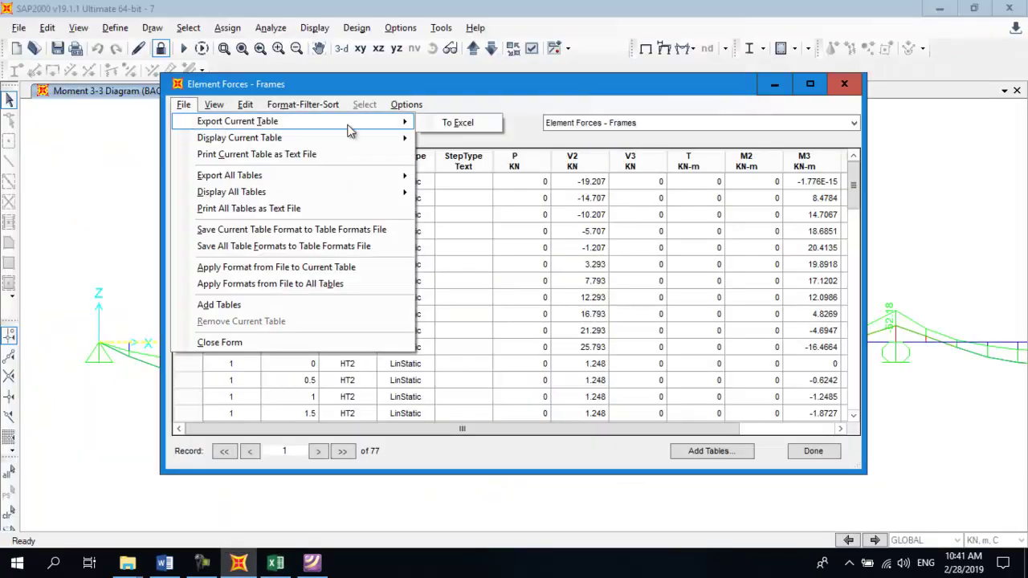
click(465, 127)
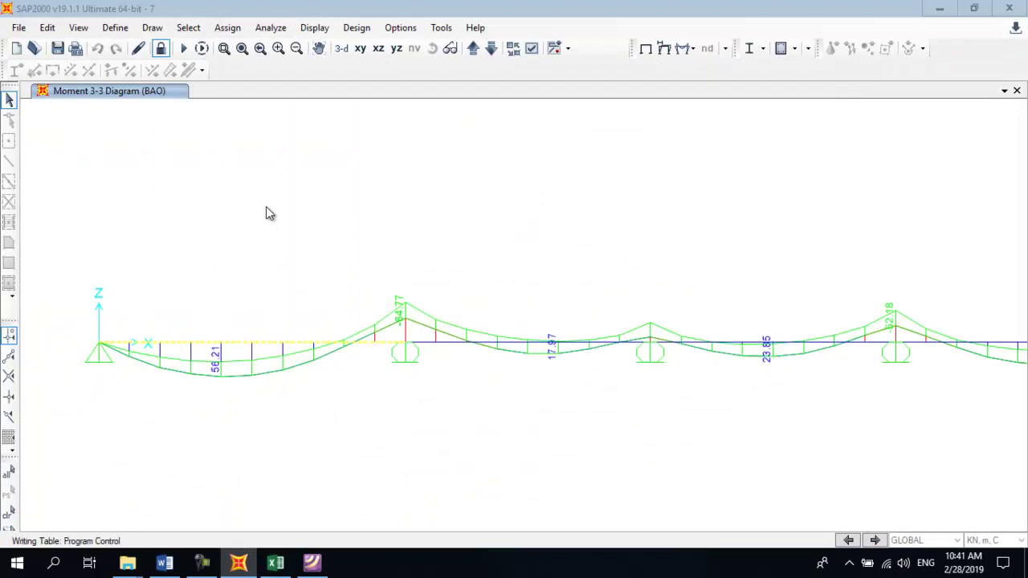
mouse_move(276, 562)
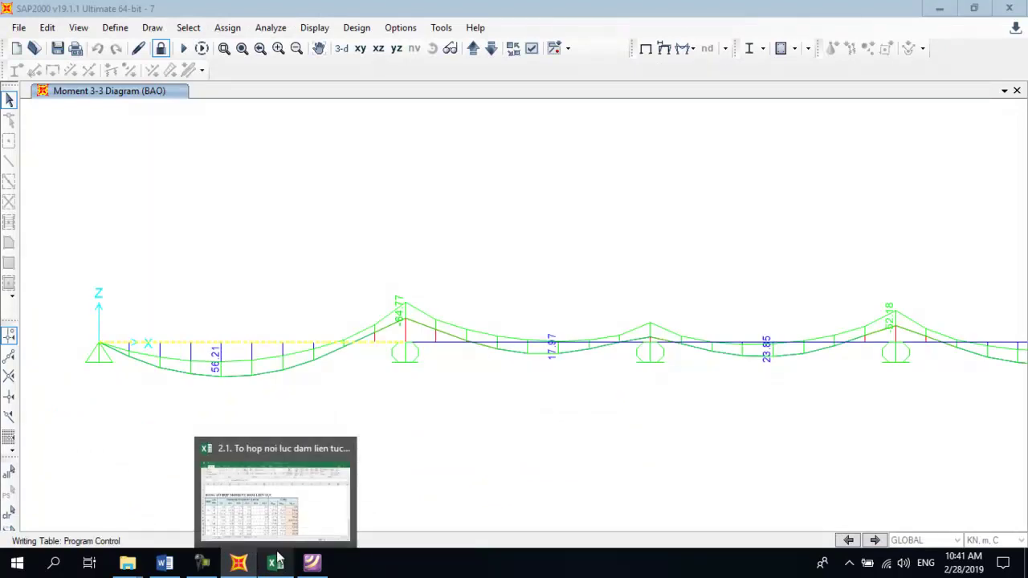
click(389, 510)
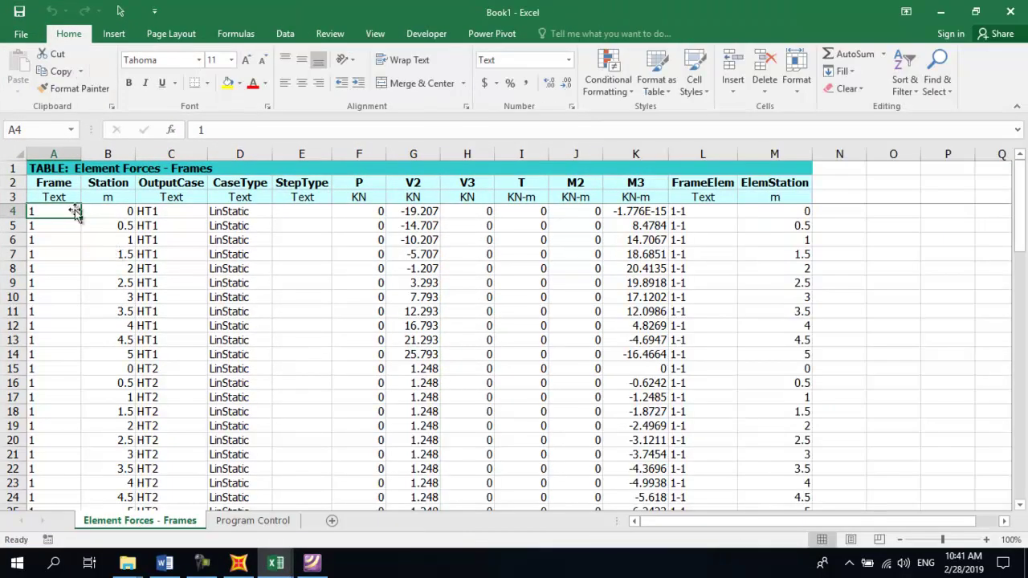
Step: Copy Book1's A1:M80 forces table and paste it into a new Sheet1 of the combination workbook
click(54, 169)
drag(542, 254, 783, 506)
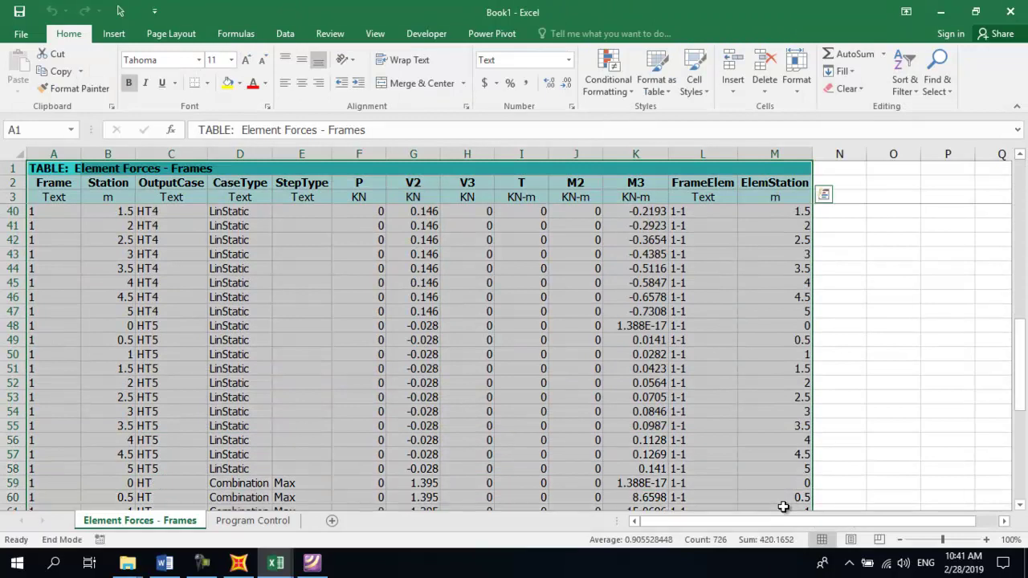
drag(783, 507, 783, 507)
click(56, 71)
mouse_move(276, 562)
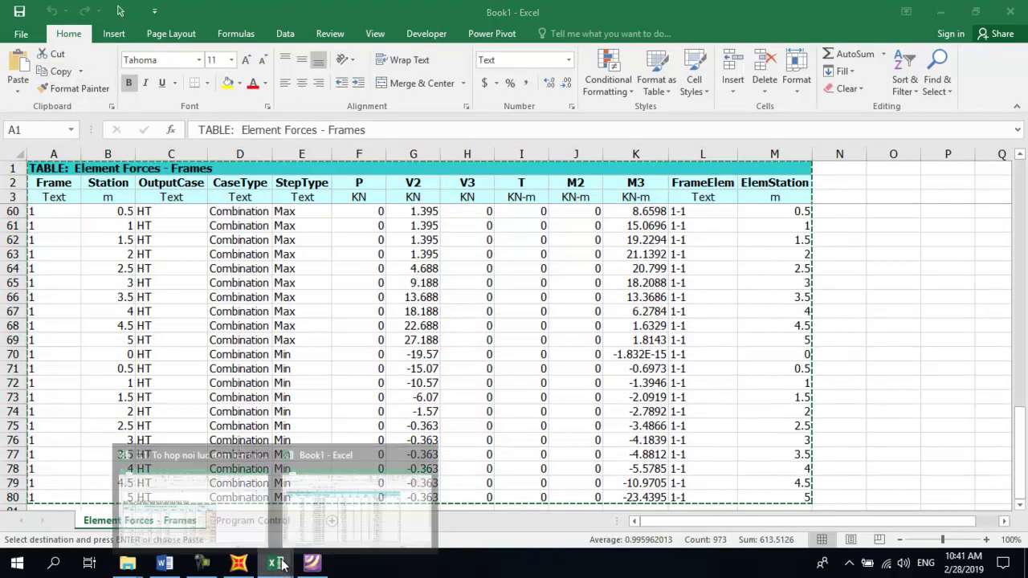
click(237, 514)
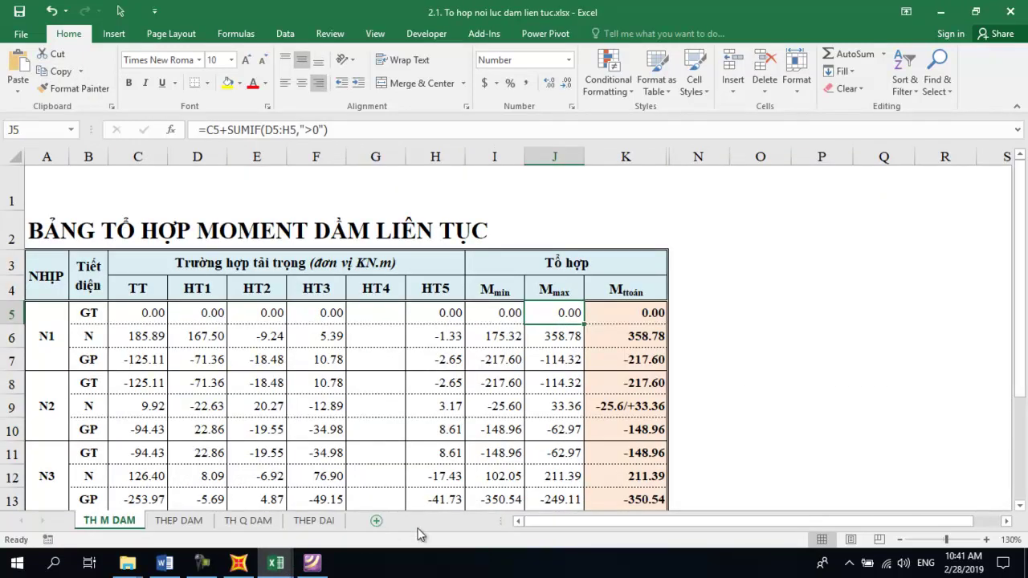
click(376, 521)
right_click(44, 171)
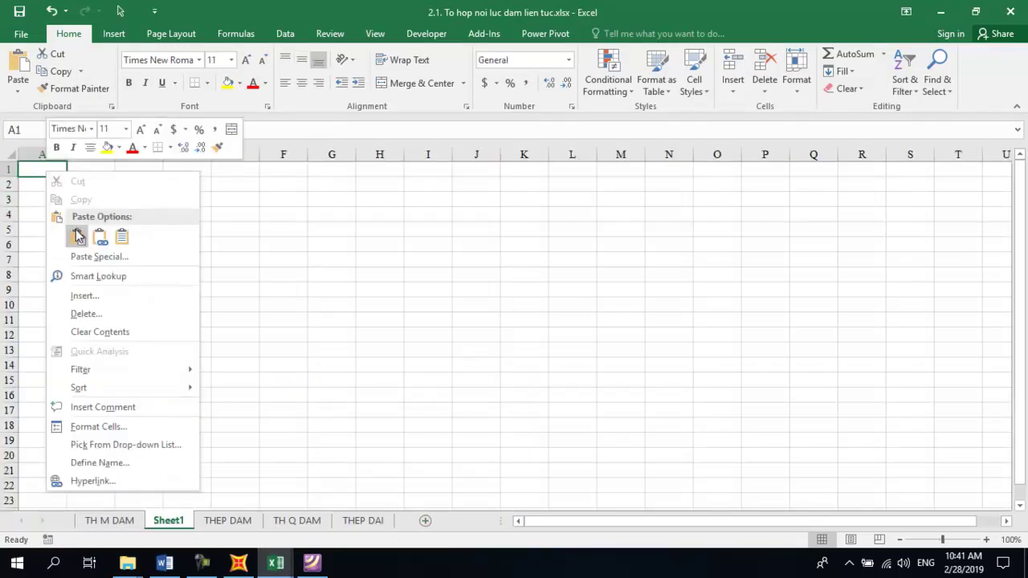
click(77, 235)
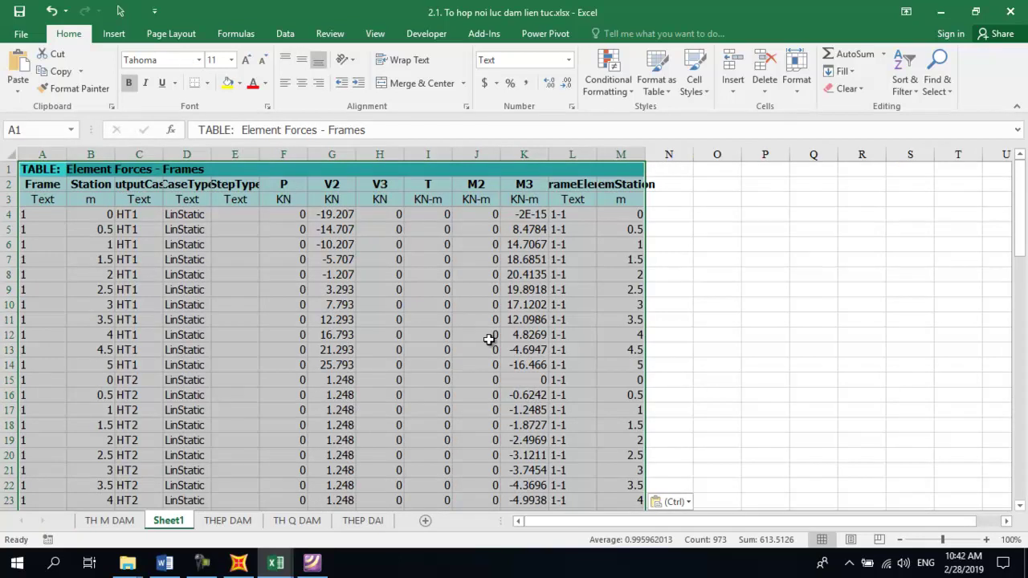
Step: Close Book1 without saving, review the pasted station forces, and return to SAP2000
key(ctrl+Tab)
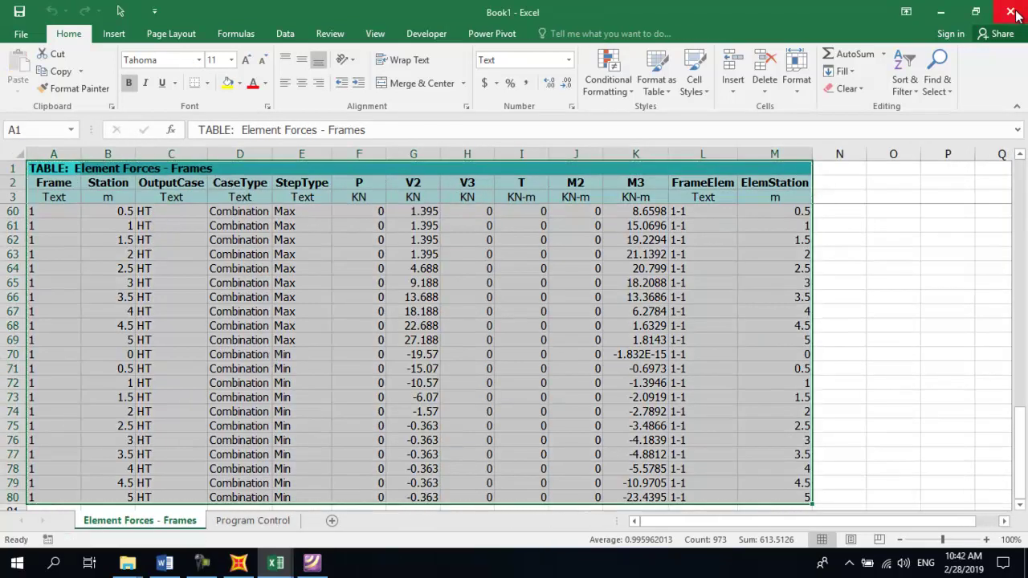
click(1010, 11)
click(514, 298)
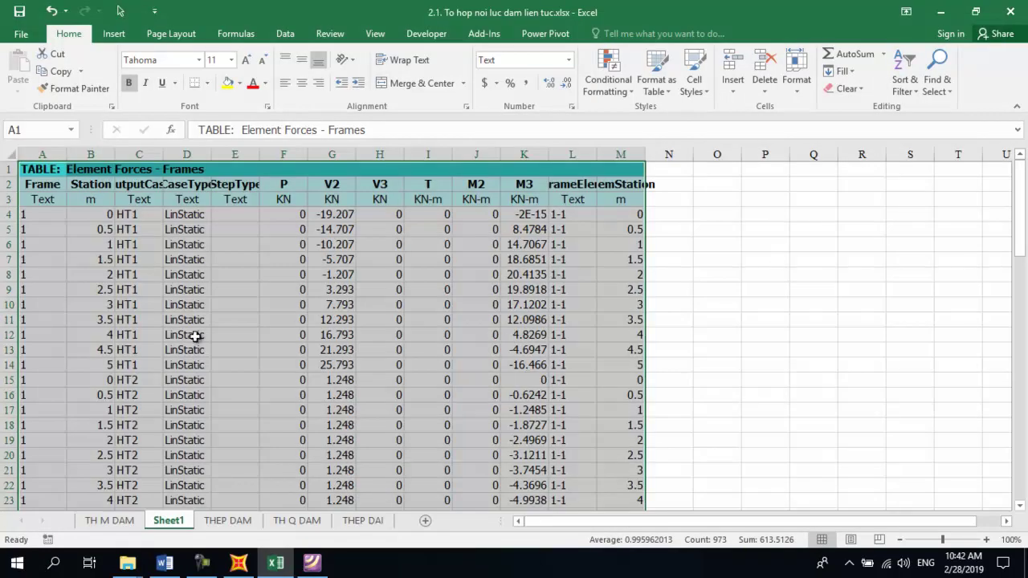
click(195, 336)
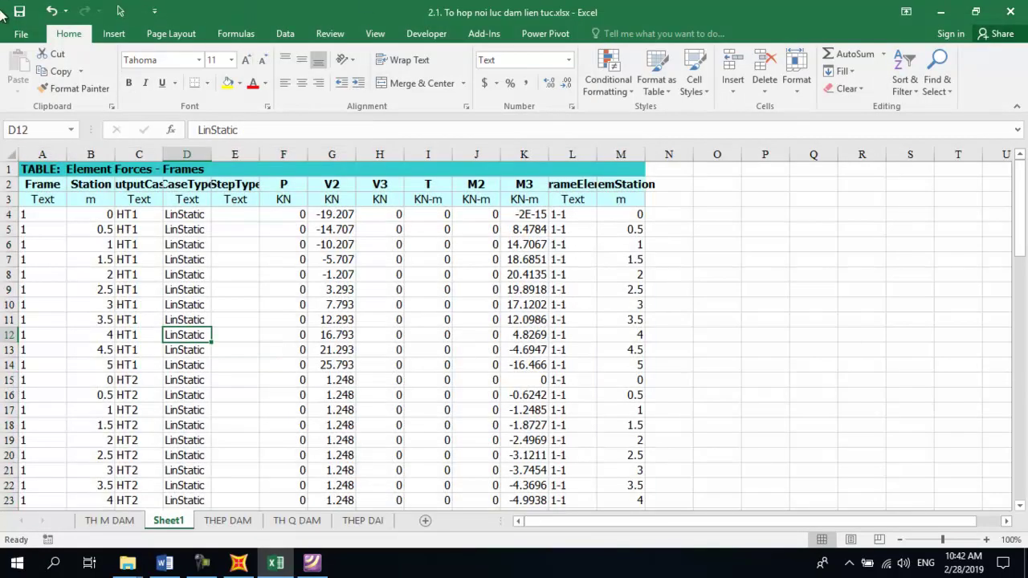
scroll(346, 382, down, 10)
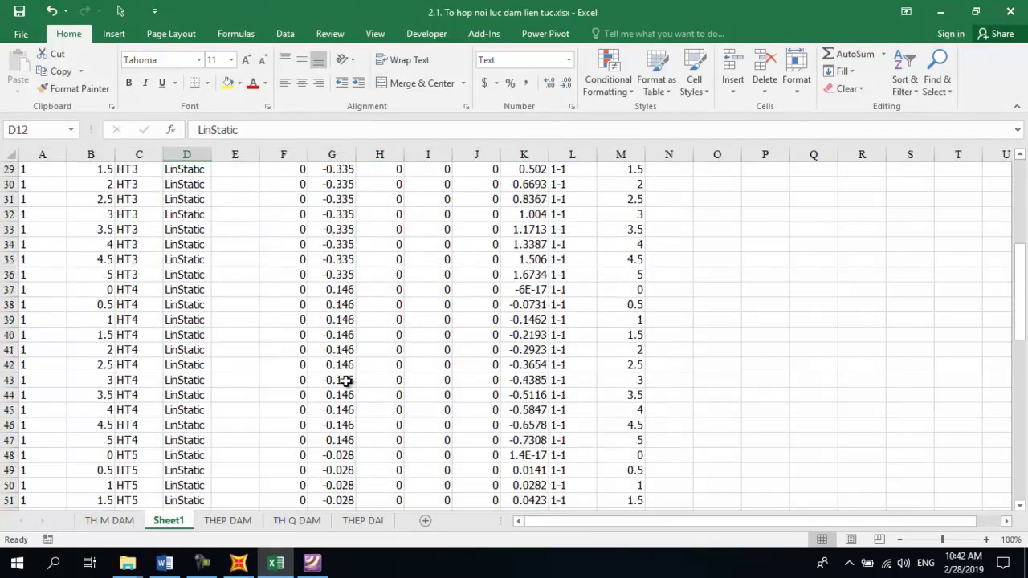
scroll(345, 382, down, 4)
scroll(346, 381, down, 5)
scroll(345, 381, up, 2)
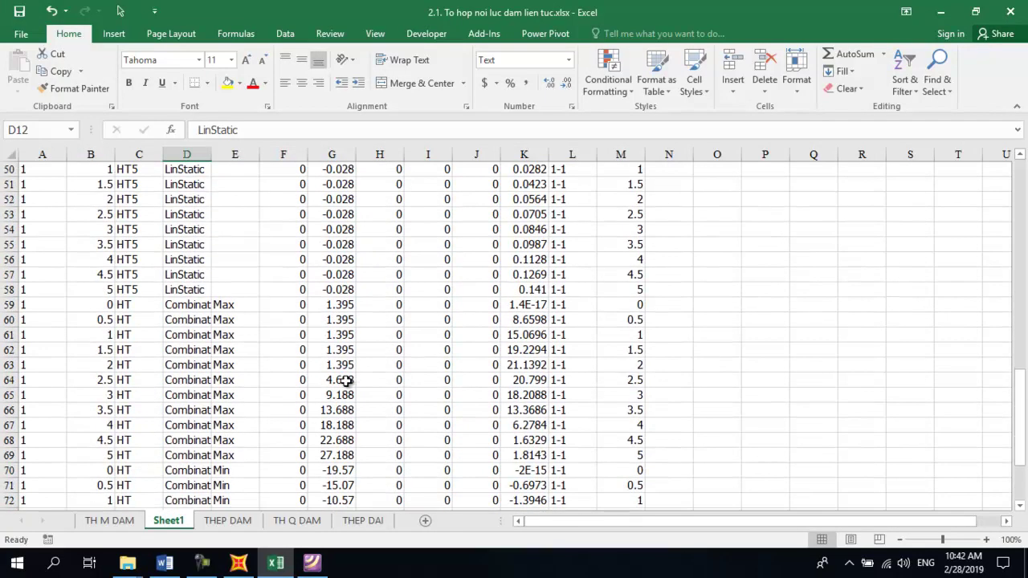
scroll(346, 381, up, 2)
scroll(345, 381, up, 1)
scroll(345, 382, up, 5)
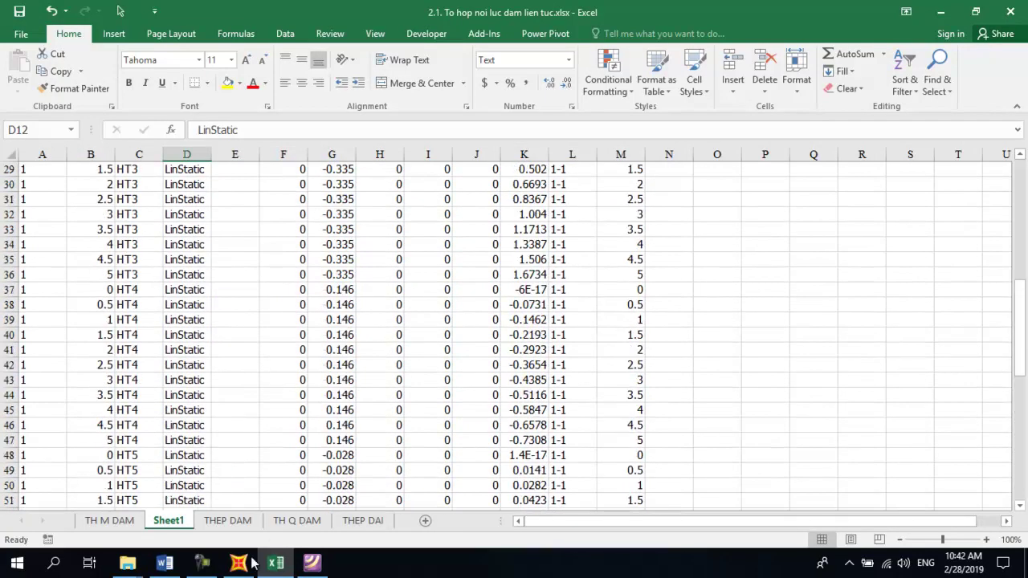
click(239, 562)
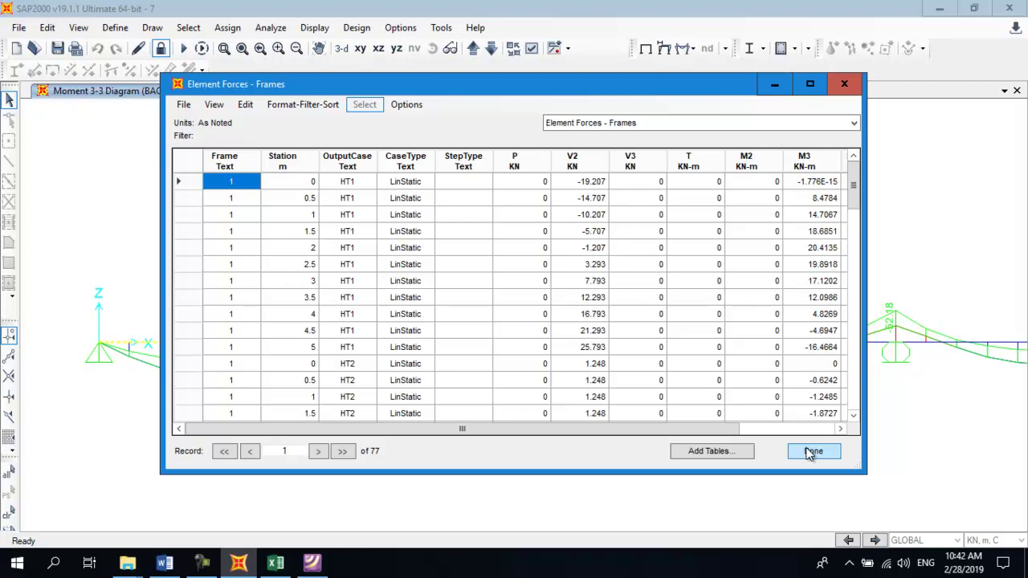
Step: Regenerate the Element Forces - Frames table with TT and HT1–HT5 instead of HT
click(813, 450)
click(314, 27)
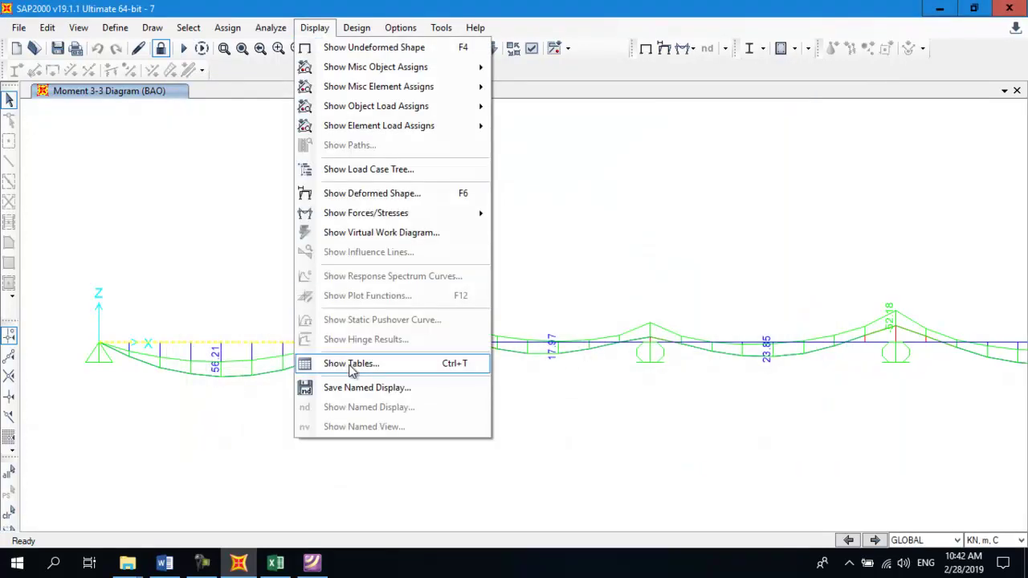
click(351, 365)
click(750, 165)
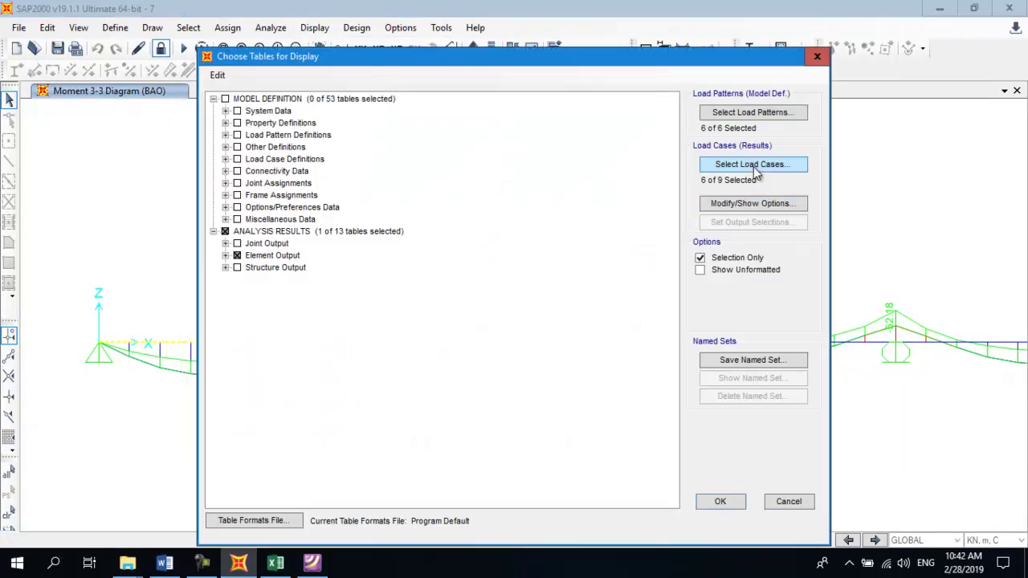
ctrl+click(420, 261)
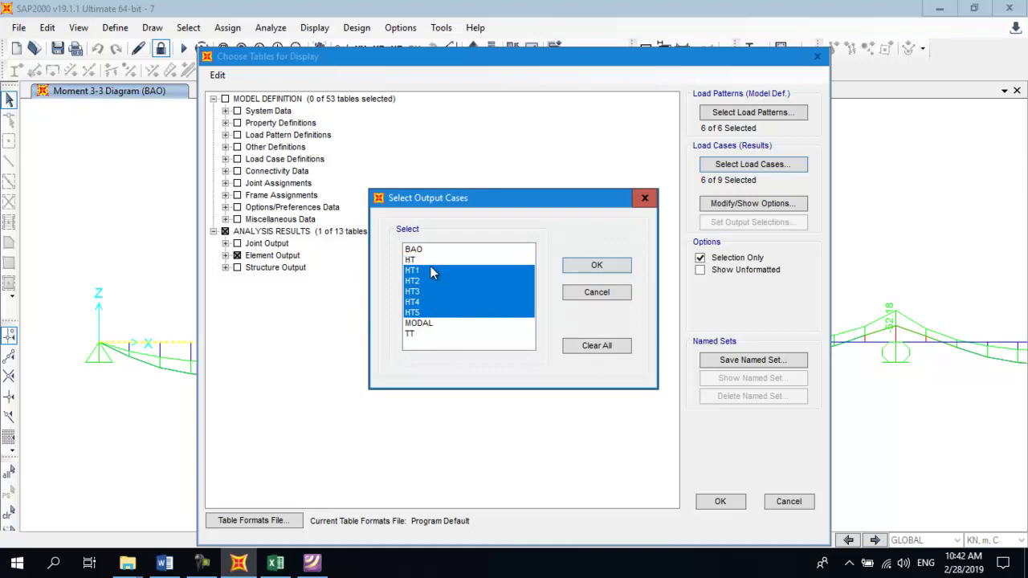
ctrl+click(424, 334)
click(599, 265)
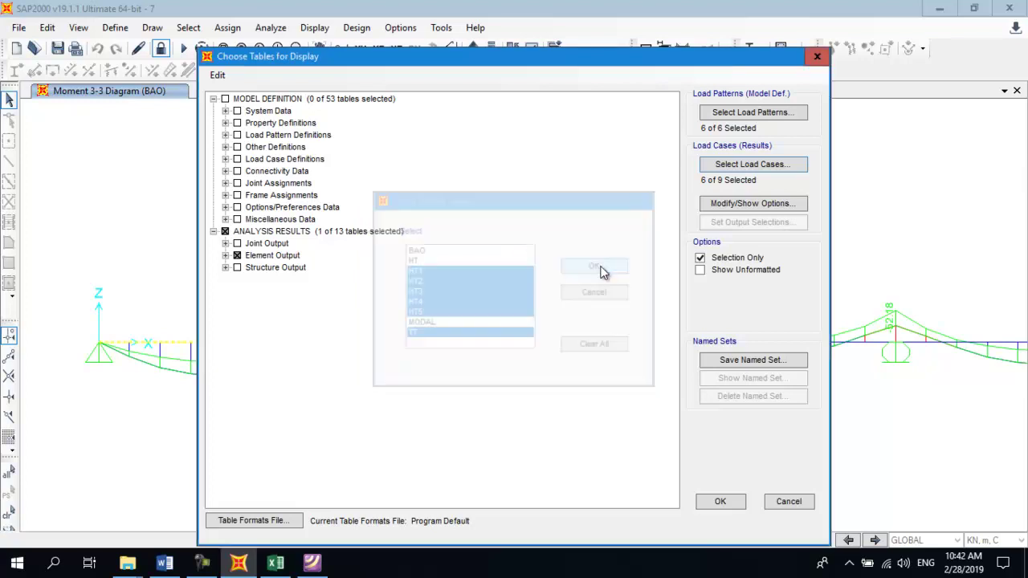
click(719, 502)
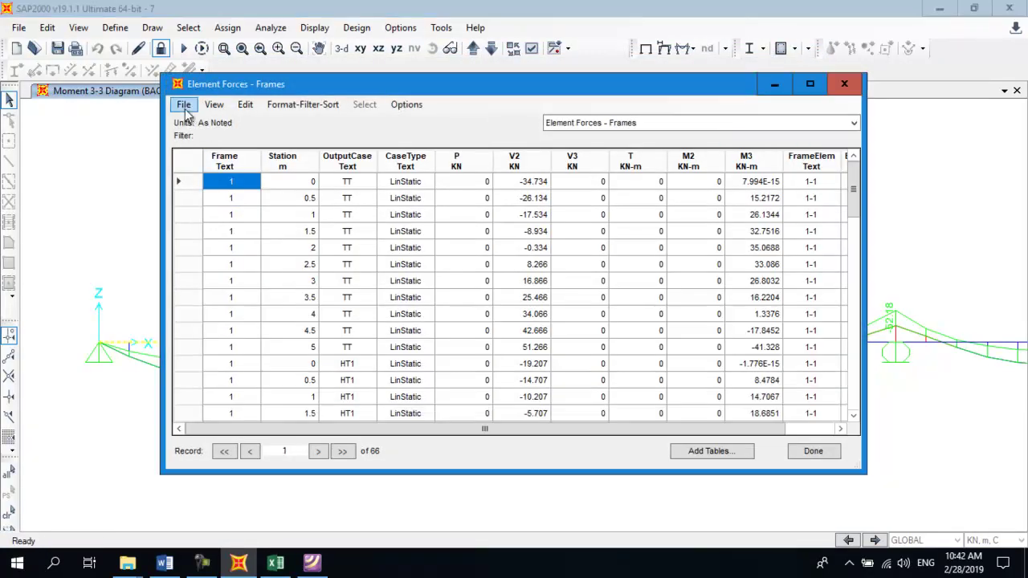
Step: Export the 66-record table to a new Excel workbook and bring up the Excel windows
click(184, 104)
mouse_move(385, 121)
click(460, 122)
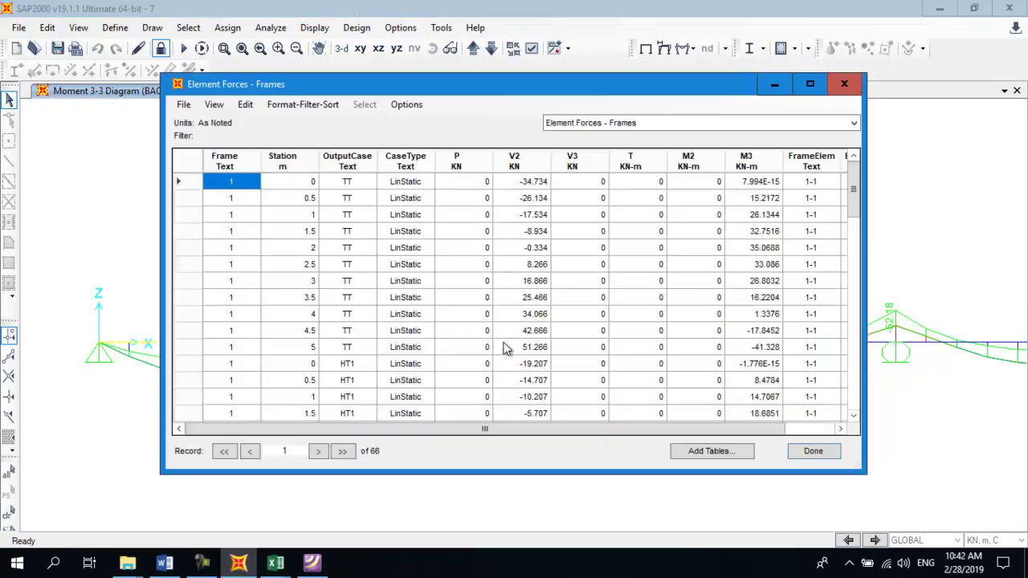
click(275, 566)
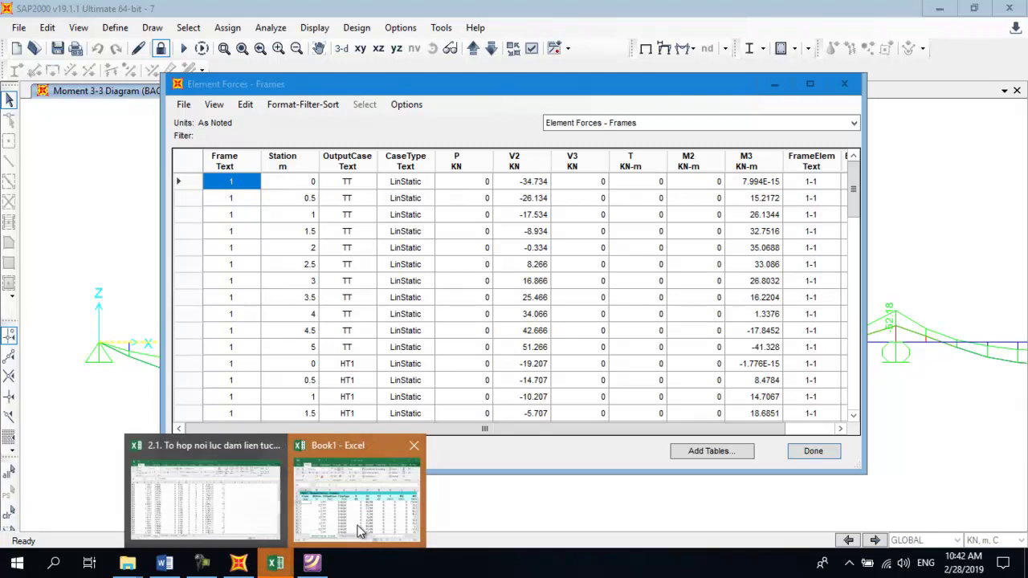
Step: Copy the full exported Element Forces table (A1:L69) from the maximized Book1 workbook
click(361, 522)
key(super+Up)
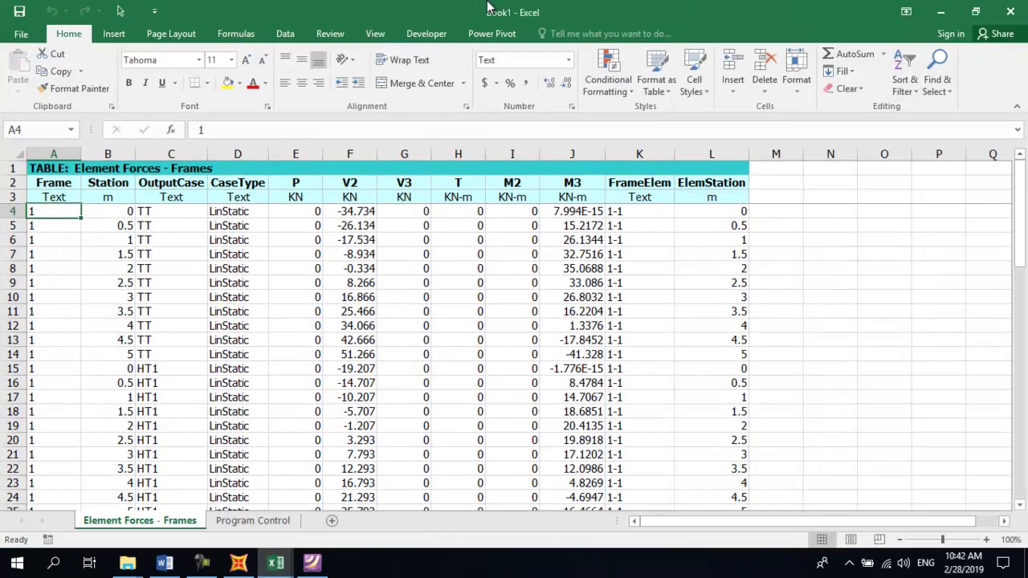
drag(50, 169, 739, 392)
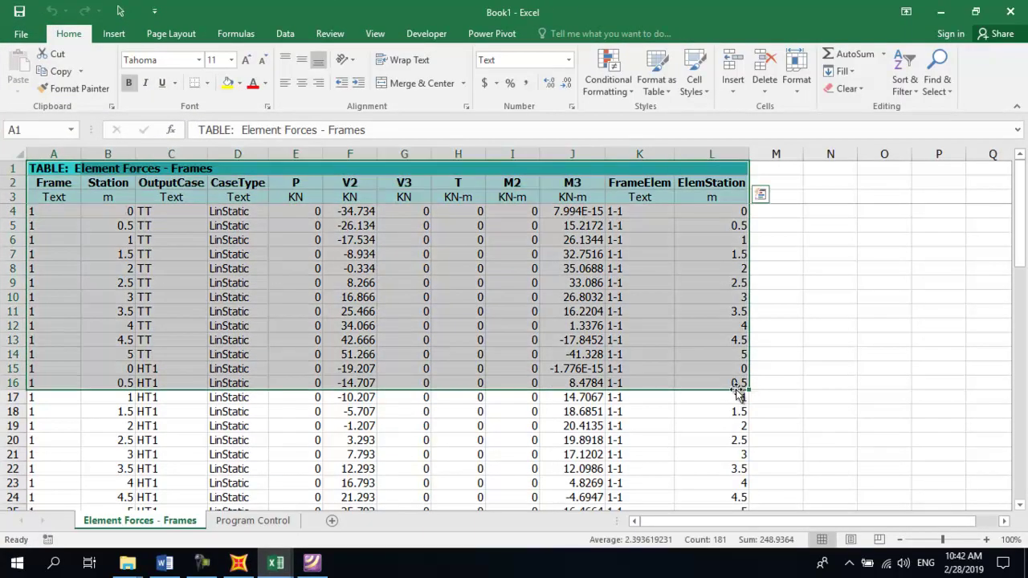
key(ctrl+shift+Down)
key(ctrl+c)
Step: Close SAP2000's element forces table window and return to Book1
click(239, 562)
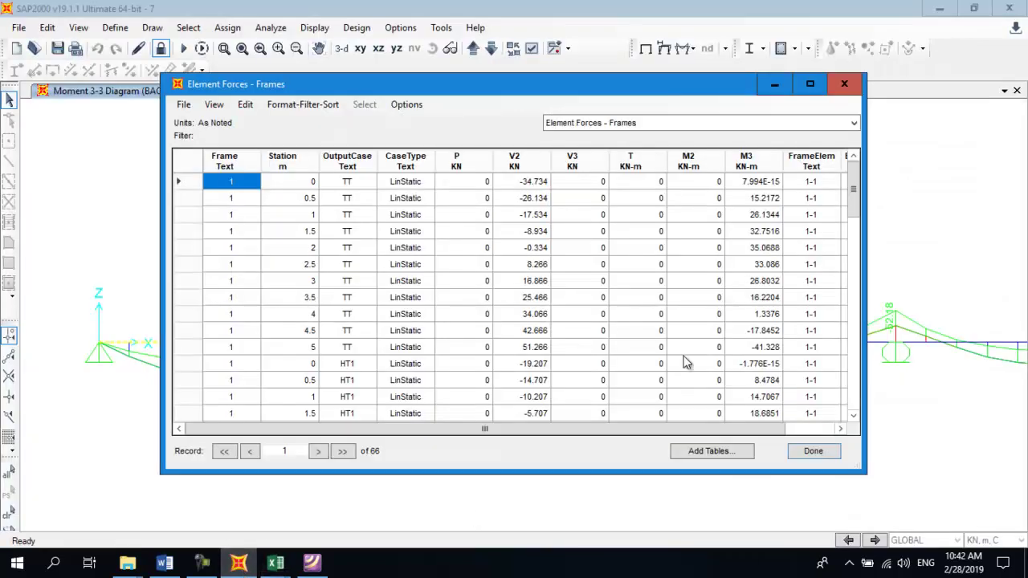
click(819, 452)
mouse_move(285, 569)
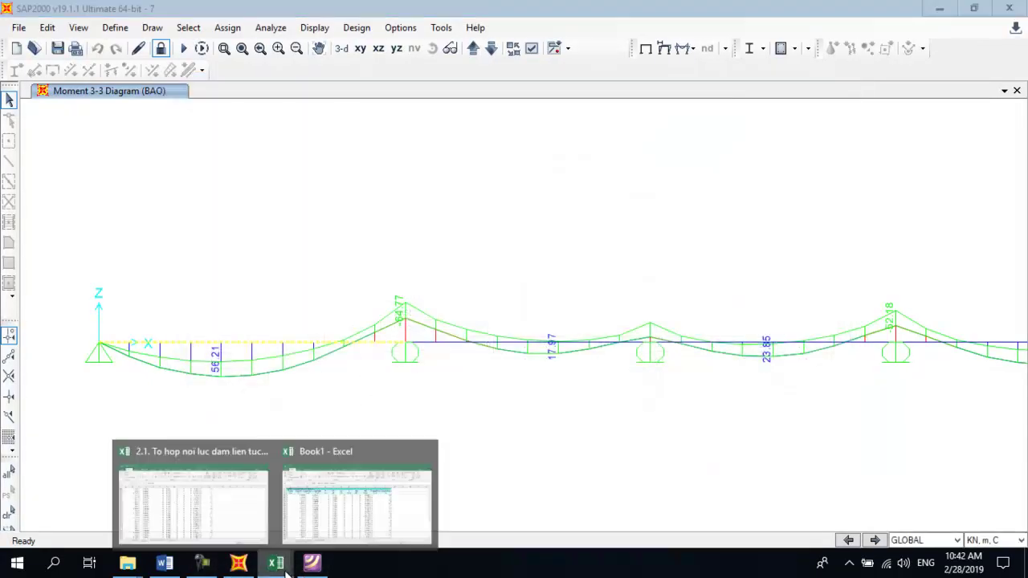
click(362, 518)
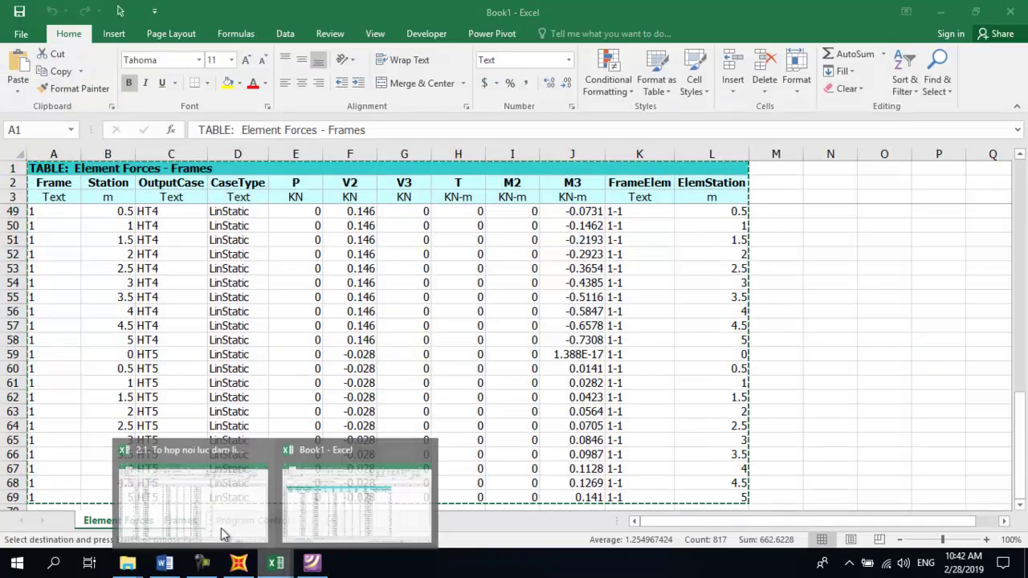
Step: Clear the old table on the combination workbook's Sheet1 and paste the new one at A1
click(224, 535)
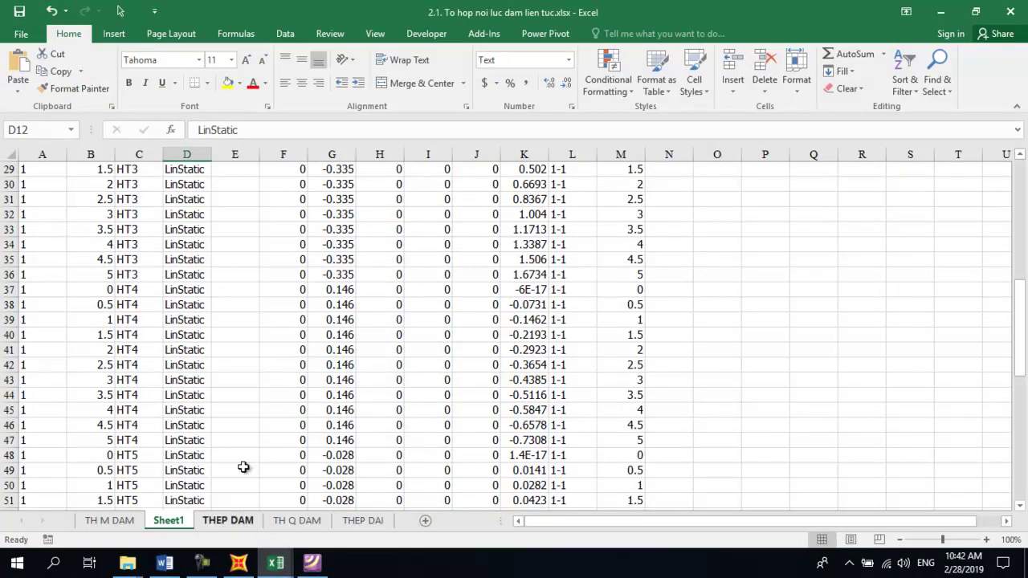
scroll(249, 313, up, 4)
scroll(184, 305, up, 5)
click(180, 304)
key(ctrl+a)
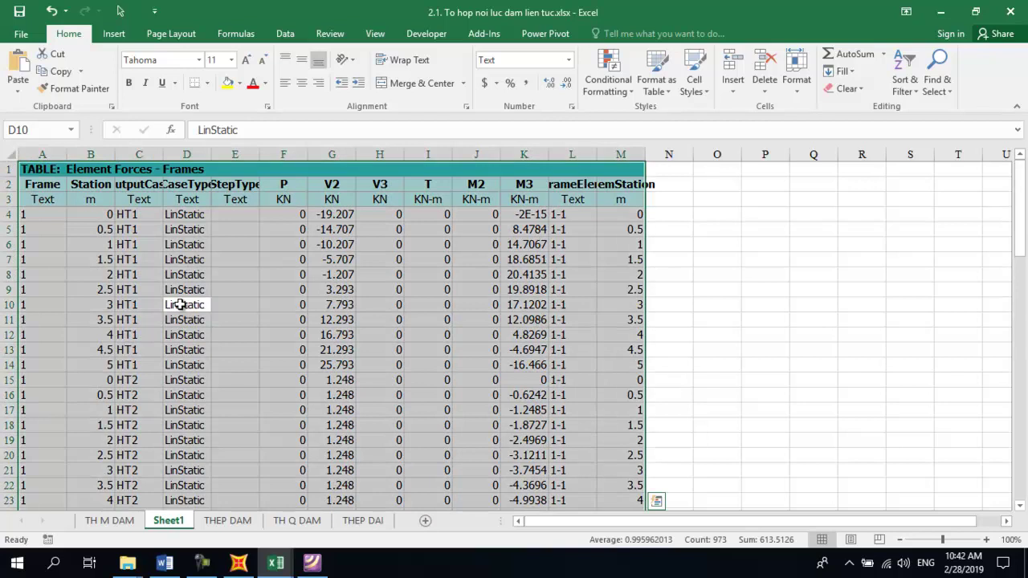
key(Delete)
click(38, 170)
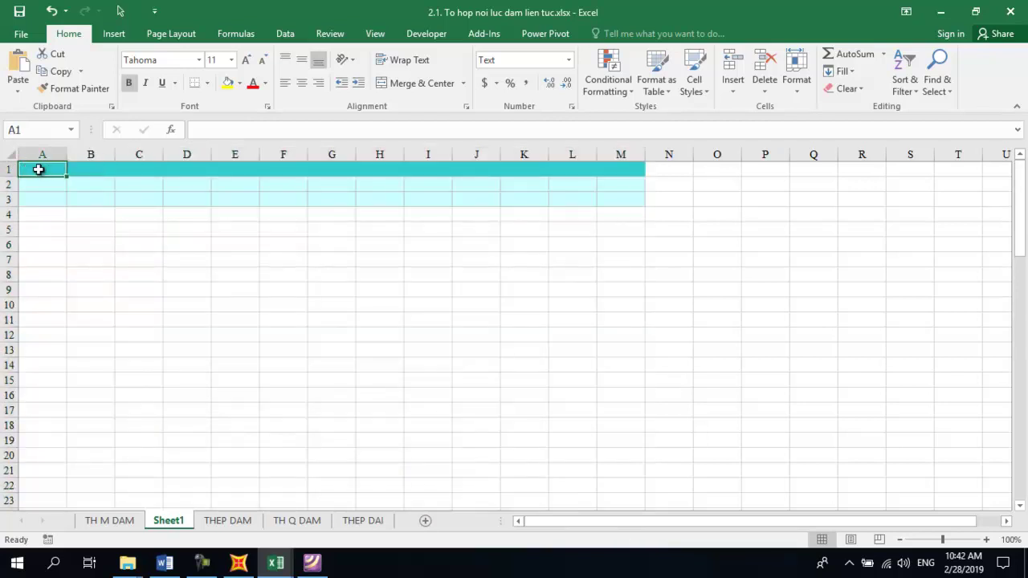
key(ctrl+v)
click(196, 259)
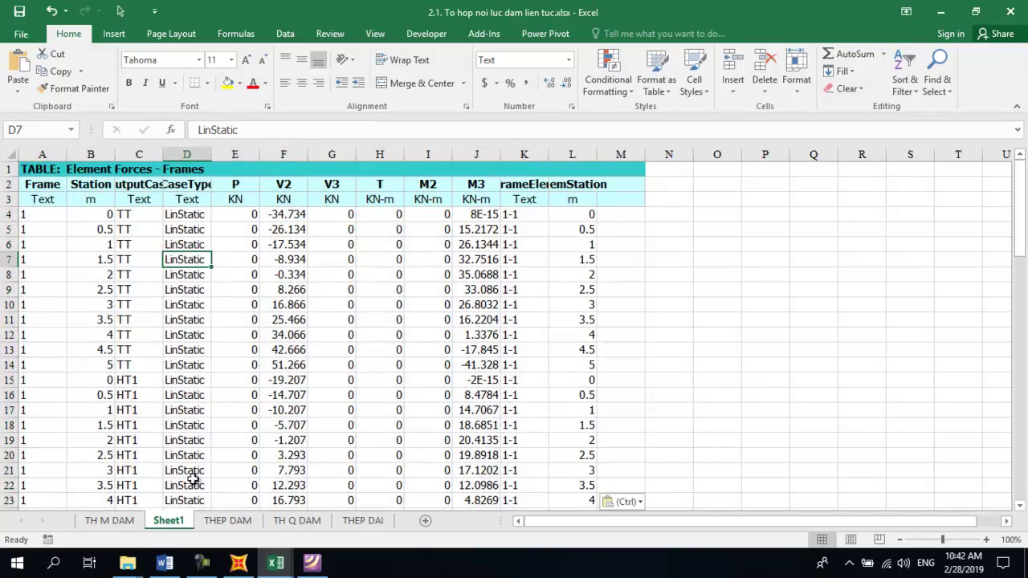
click(113, 246)
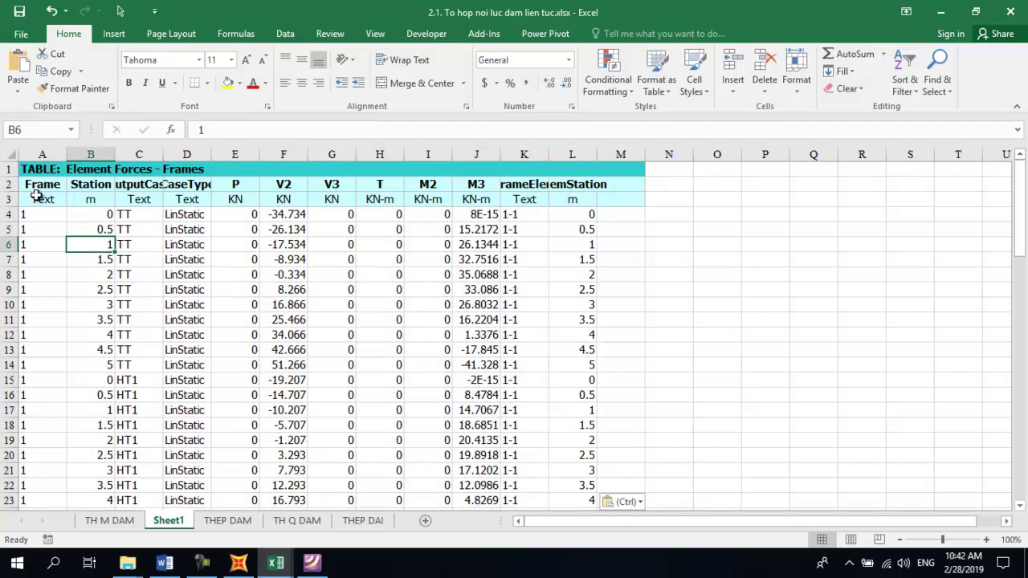
drag(36, 199, 574, 200)
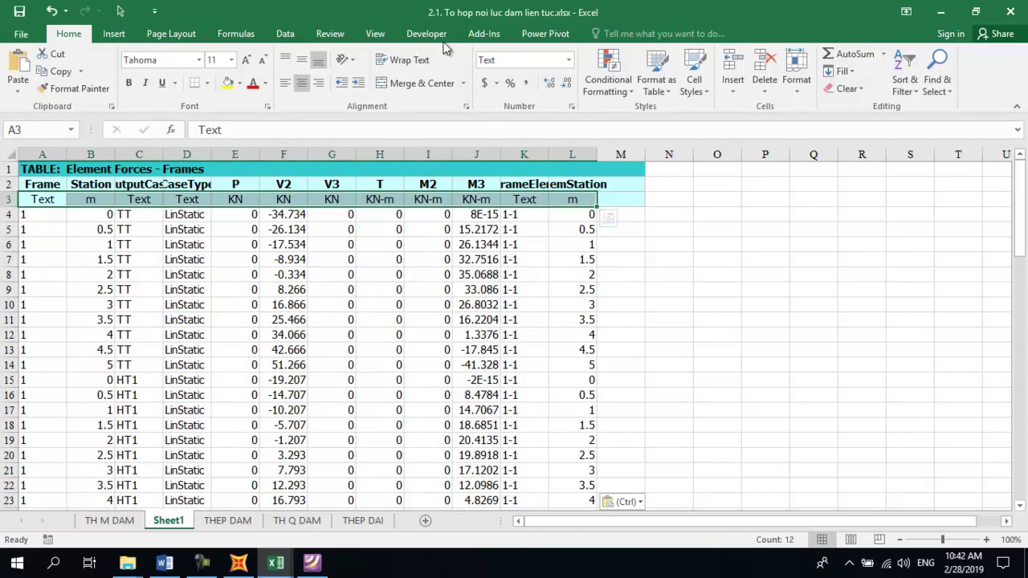
Step: Turn on filtering for the Sheet1 table and filter Station to 0 only
drag(39, 199, 569, 203)
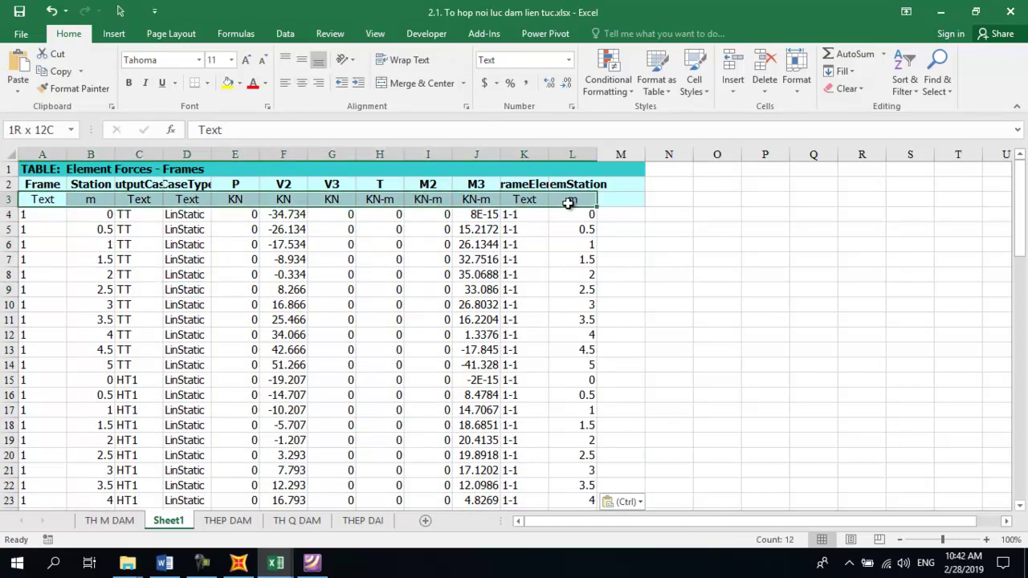
click(285, 35)
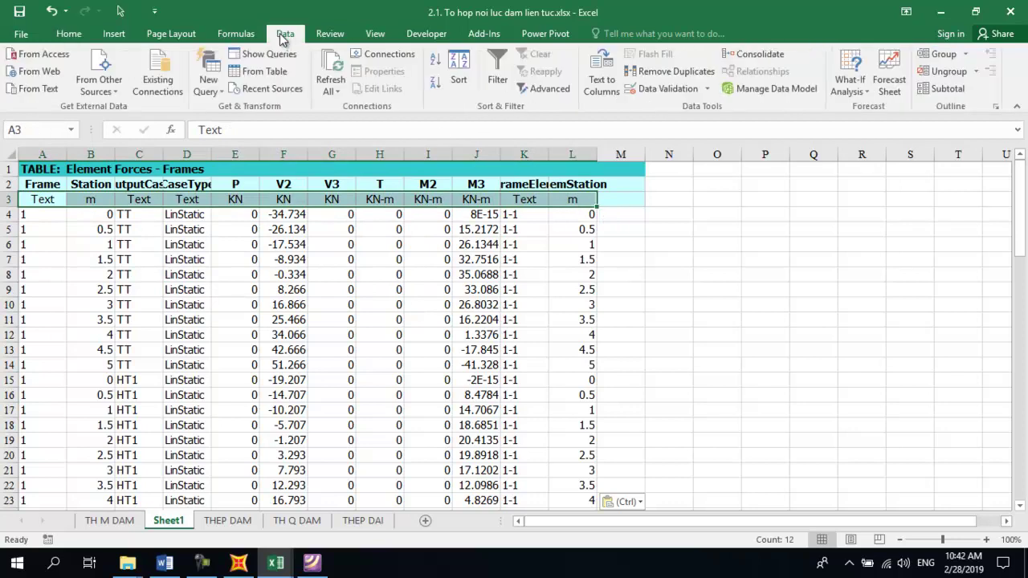
click(498, 76)
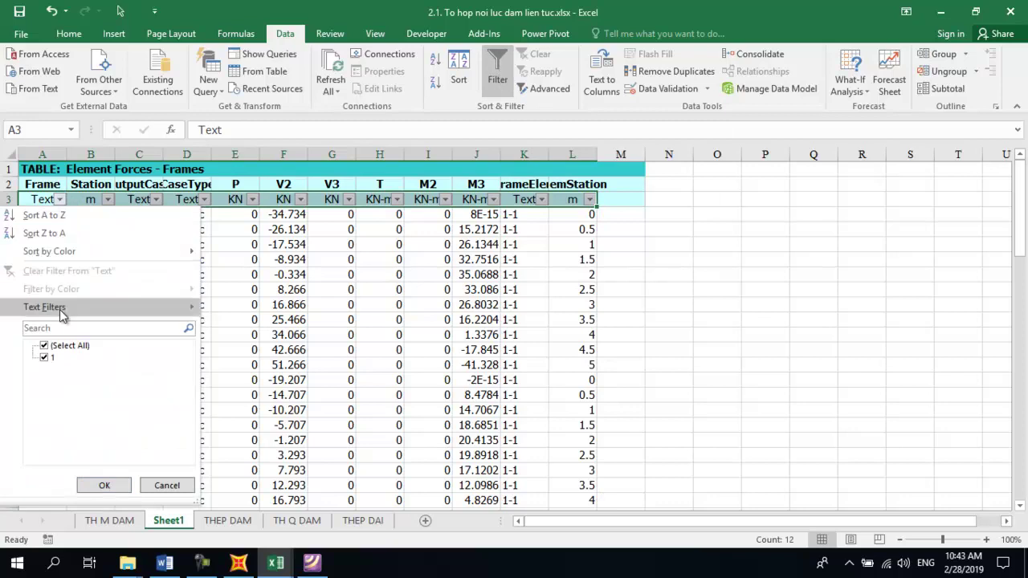
click(108, 199)
click(109, 201)
click(81, 346)
click(45, 357)
click(104, 485)
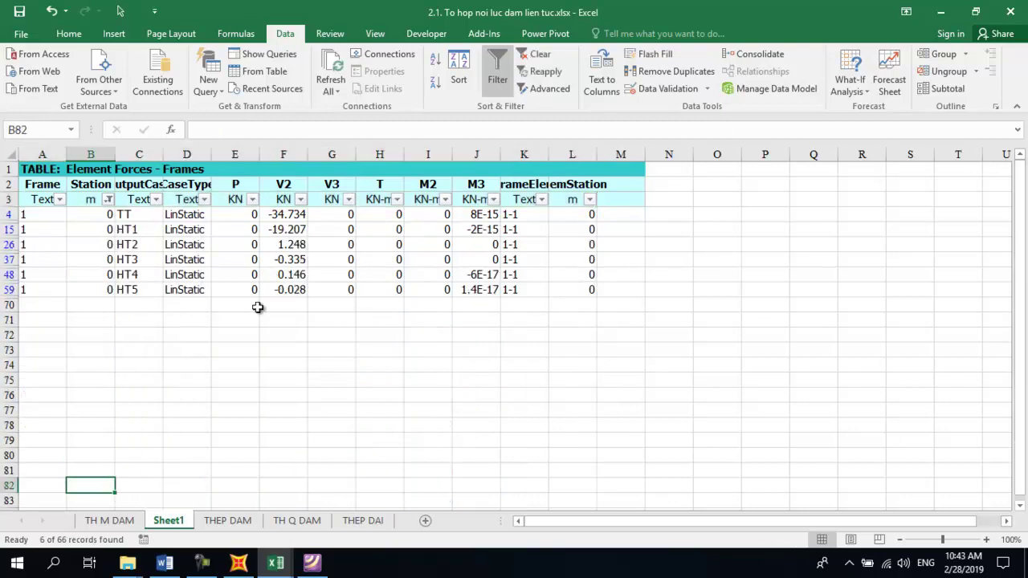
Step: Paste the station-0 M3 values transposed into C5:H5 of TH M DAM
drag(487, 214, 480, 283)
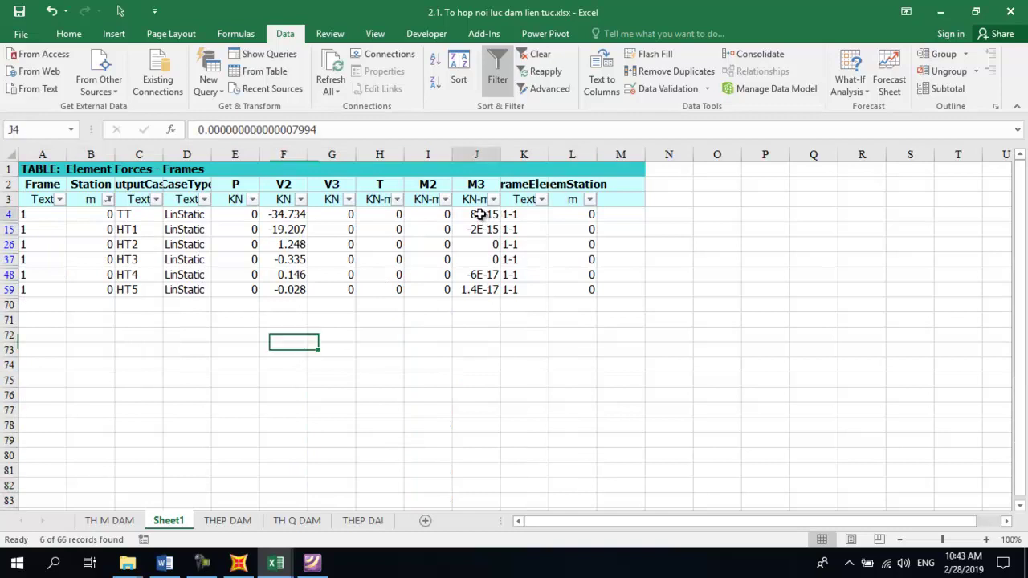
key(ctrl+c)
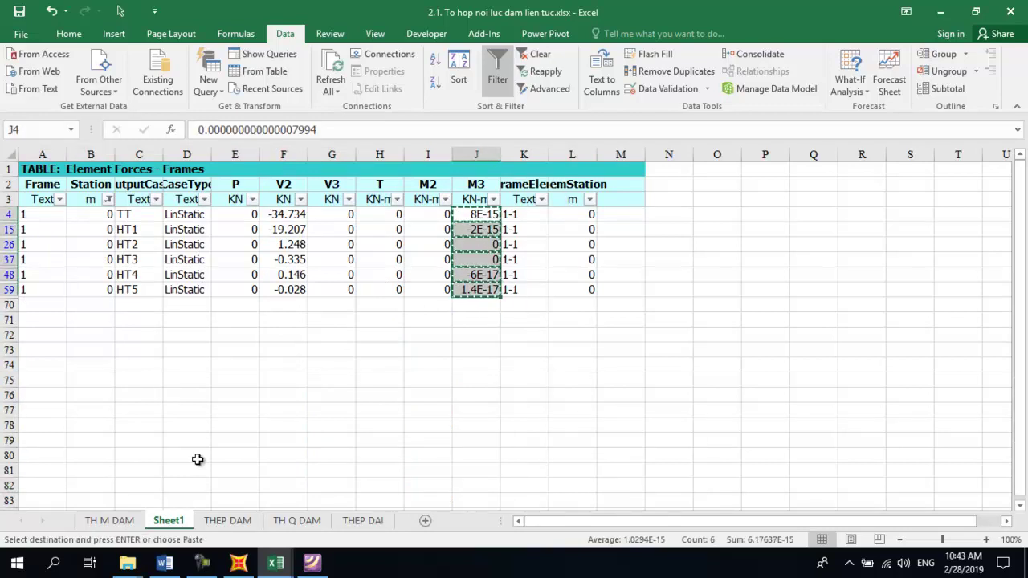
click(109, 521)
click(128, 314)
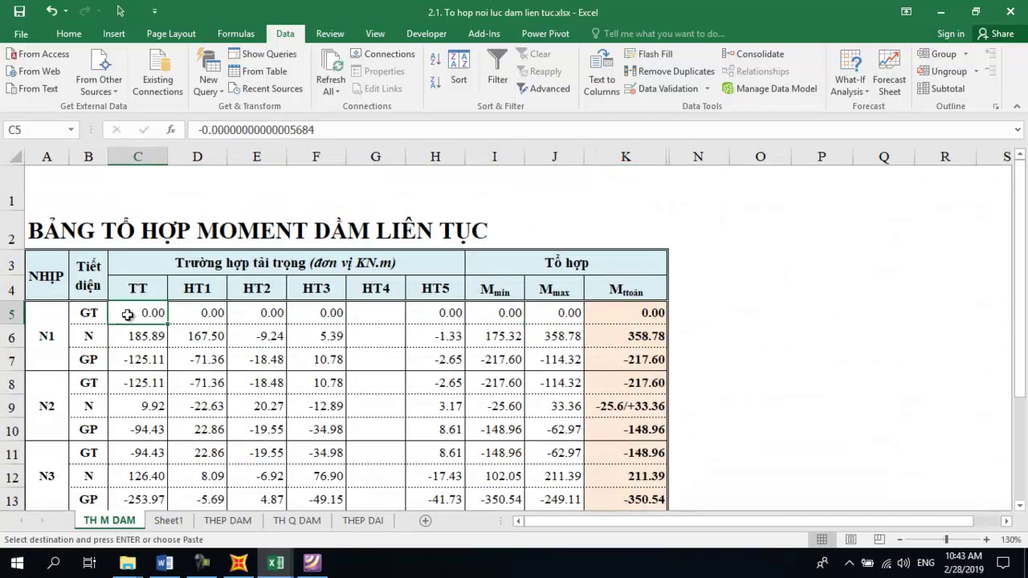
right_click(127, 314)
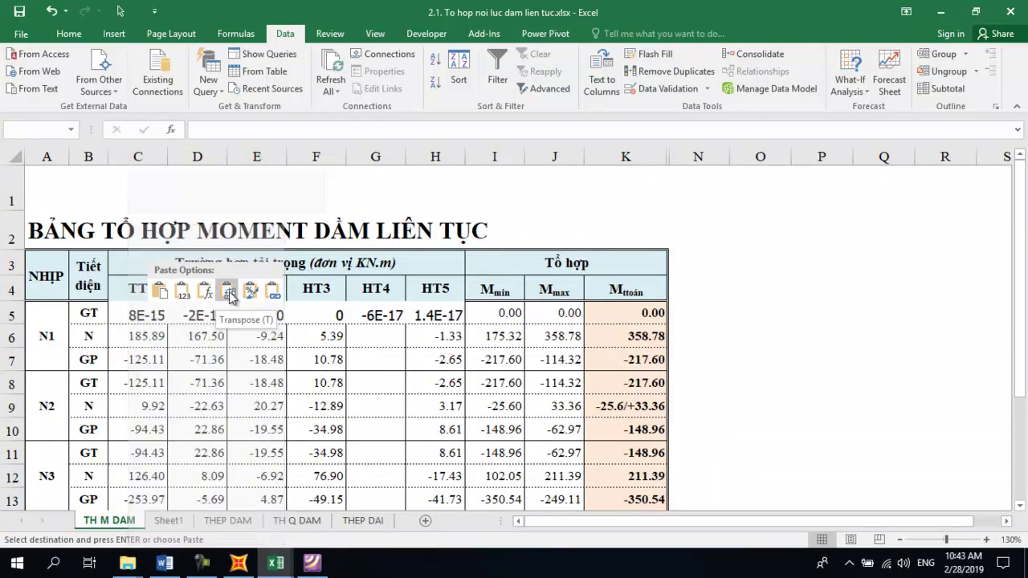
click(230, 295)
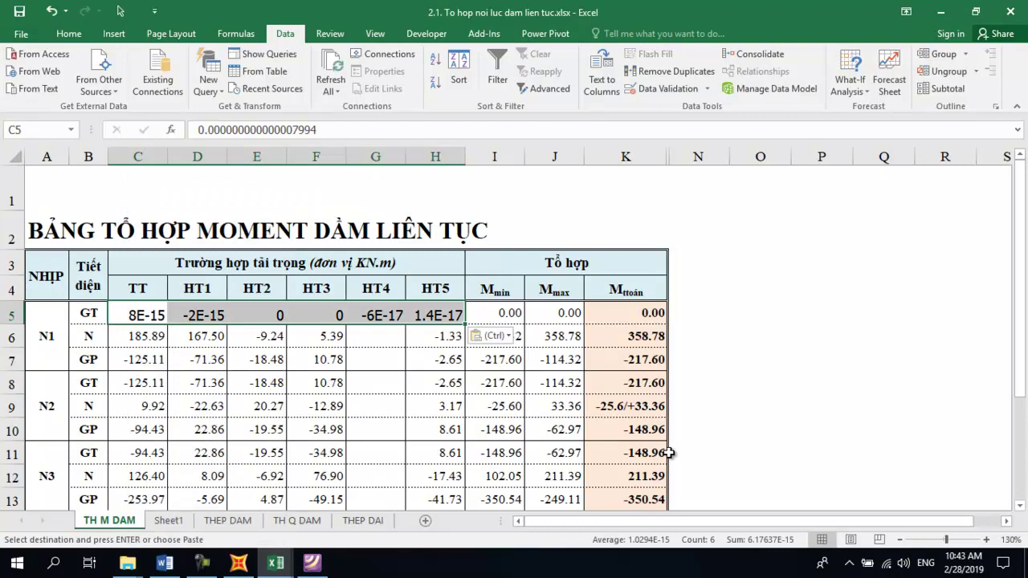
Step: Filter Station to 2.5 and paste its M3 values transposed into C6:H6
click(169, 520)
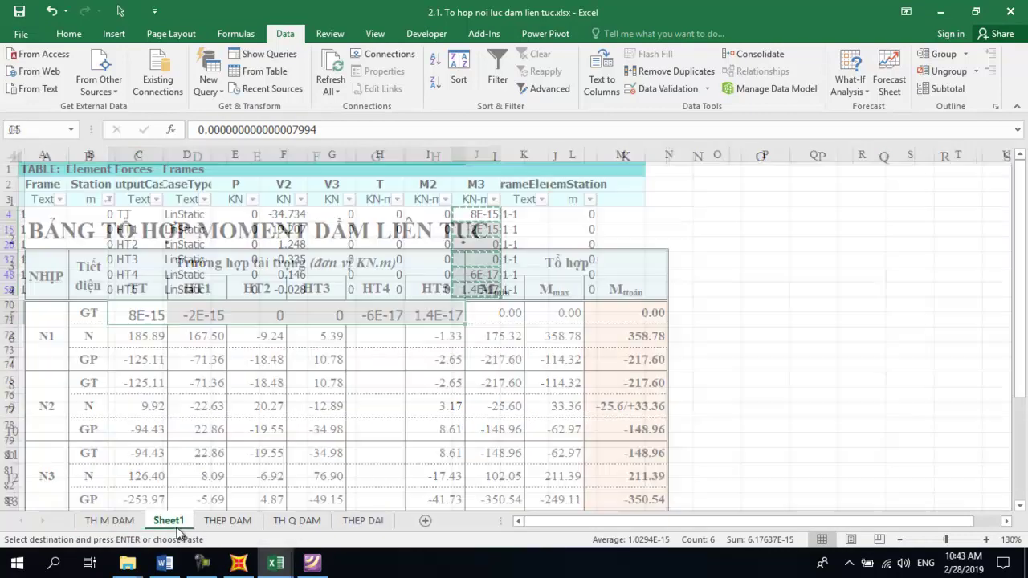
click(108, 199)
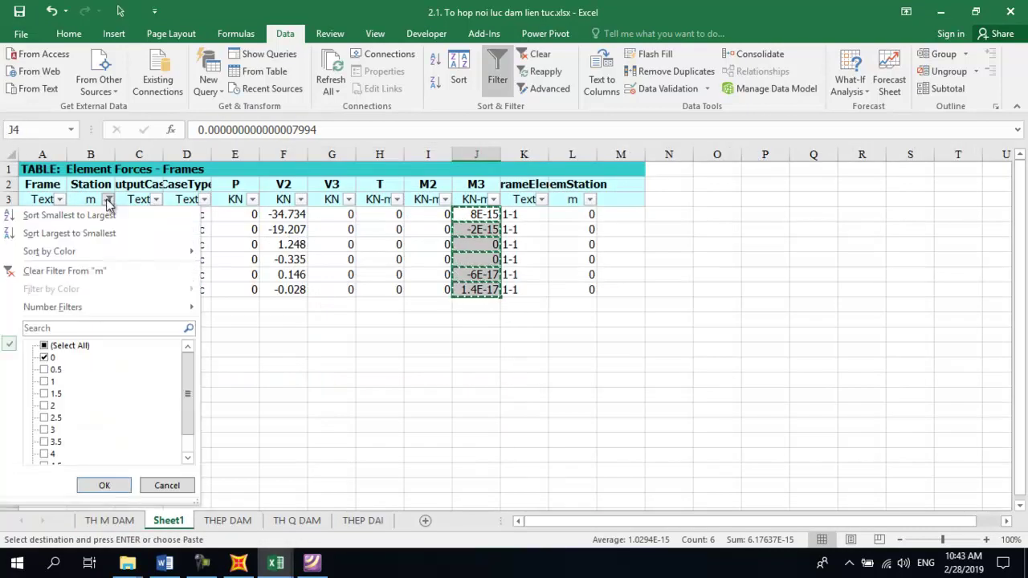
click(45, 358)
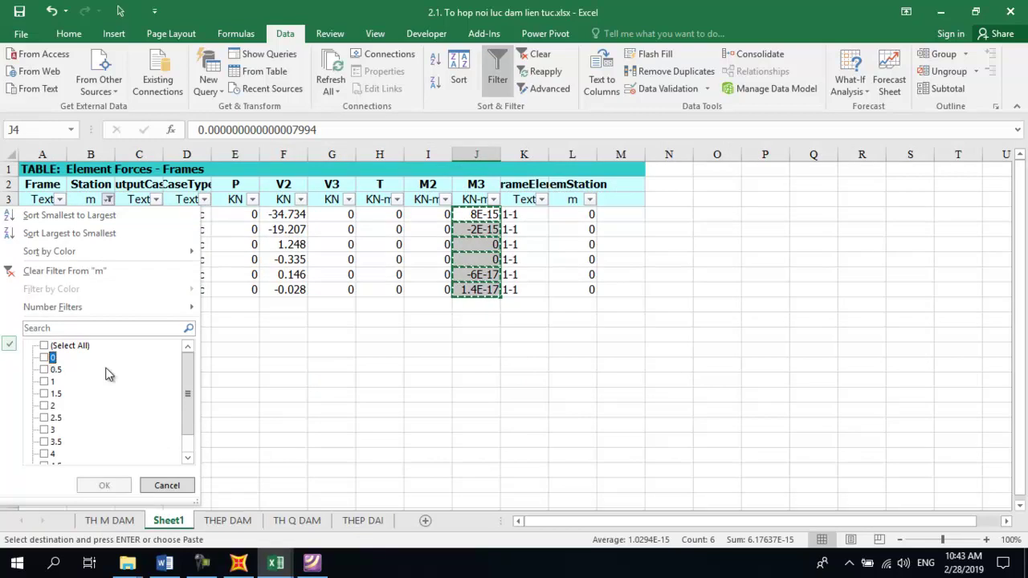
click(45, 417)
click(104, 485)
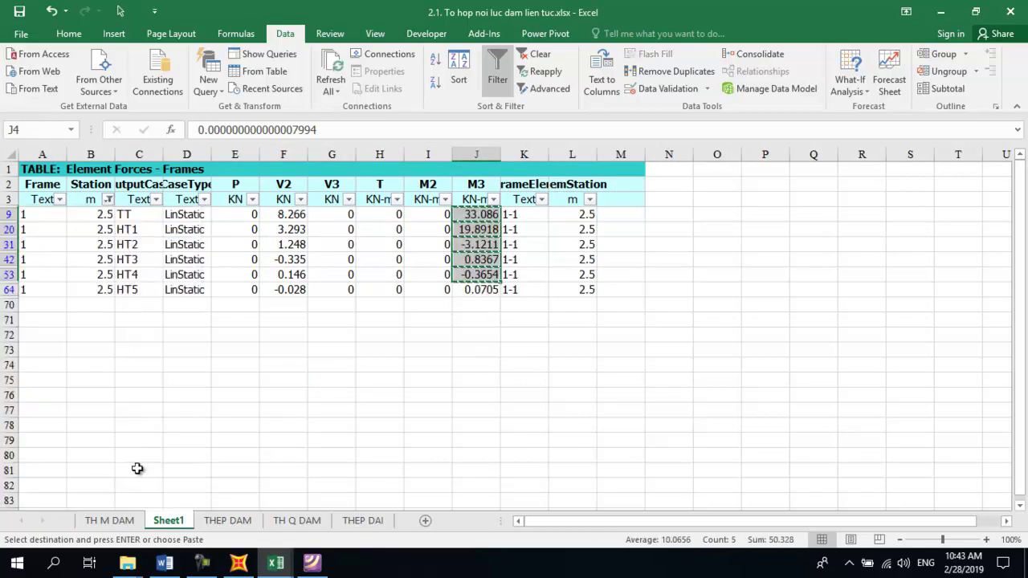
drag(477, 215, 477, 289)
click(116, 522)
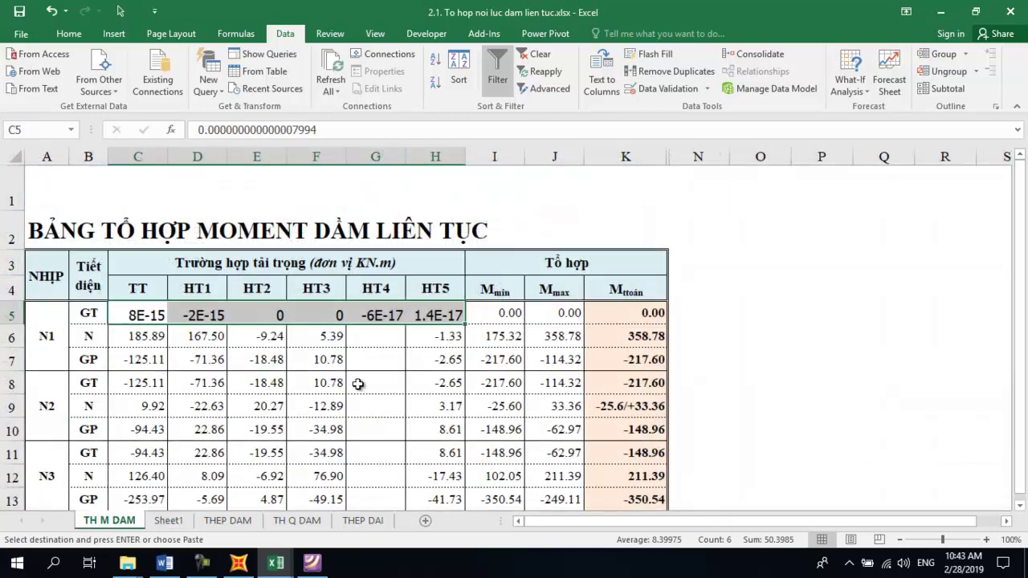
click(144, 339)
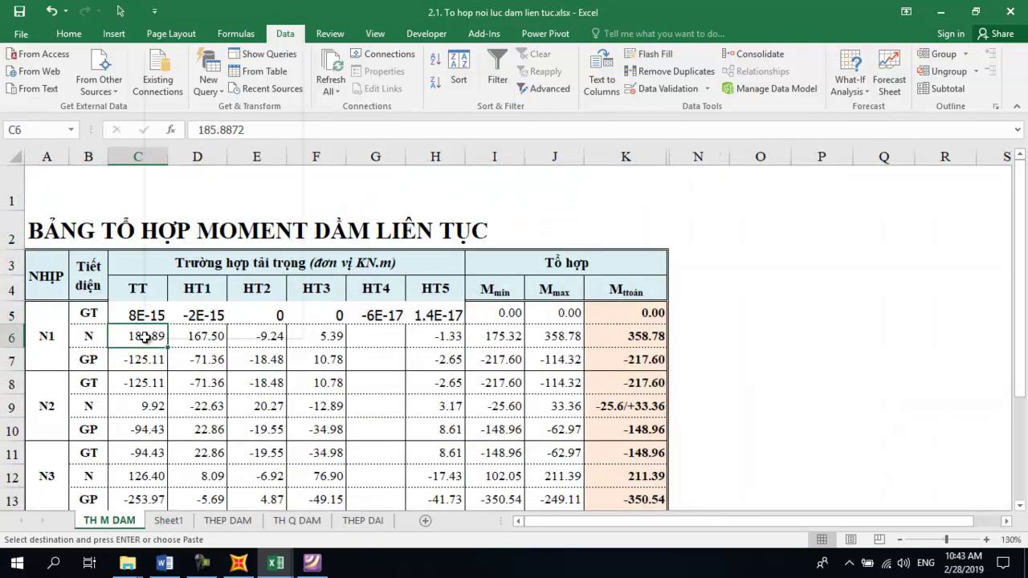
right_click(145, 338)
click(245, 86)
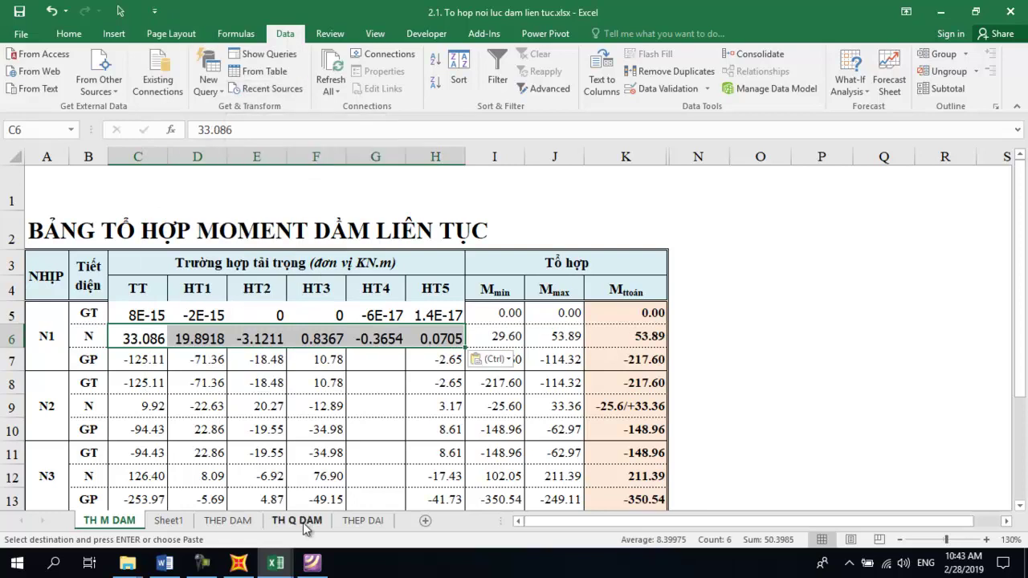
Step: Filter Station to 5 and paste its M3 values transposed into C7:H7
click(166, 524)
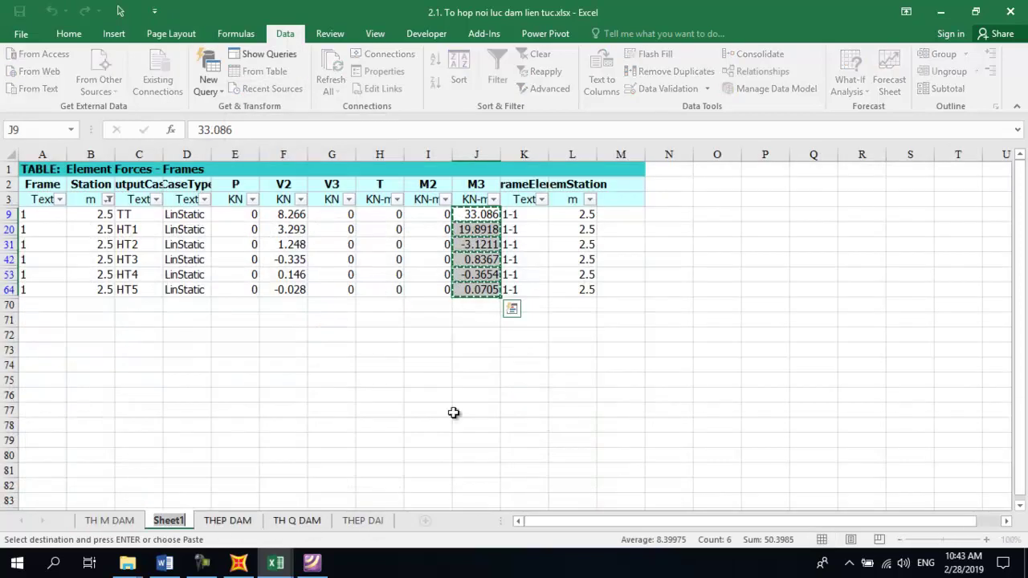
click(107, 199)
click(48, 418)
click(188, 450)
click(45, 453)
click(89, 491)
drag(477, 215, 477, 290)
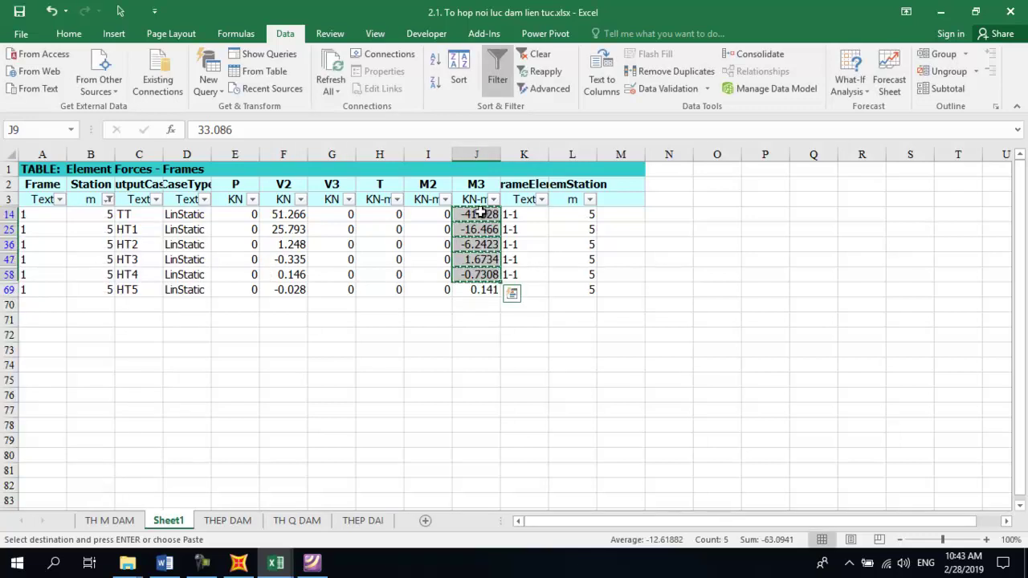
click(110, 520)
click(153, 362)
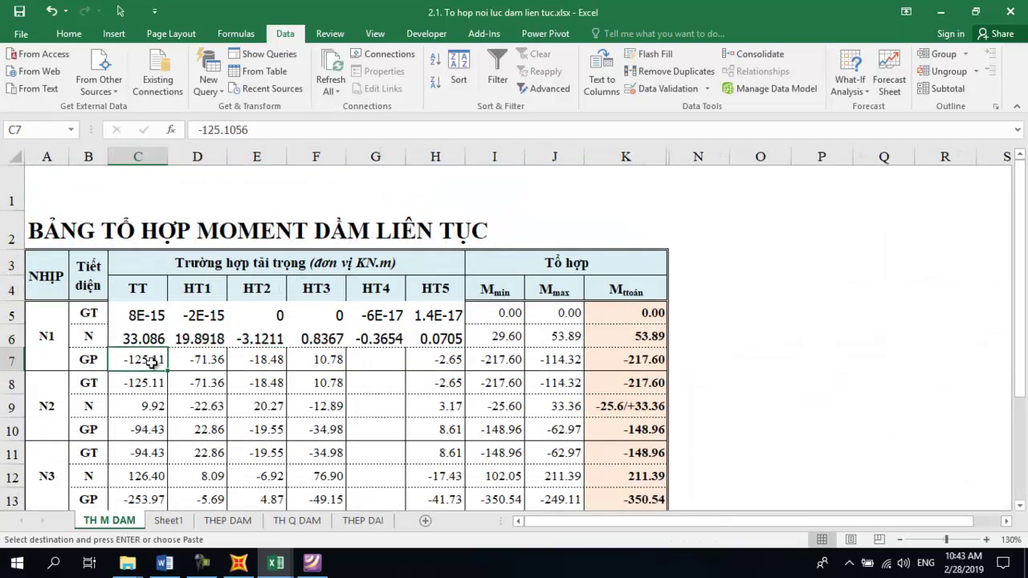
right_click(153, 362)
click(263, 121)
Step: Check the Mmin and Mttoan formulas, confirming Mttoan 0.00, 53.89 and -64.77
key(Escape)
click(506, 313)
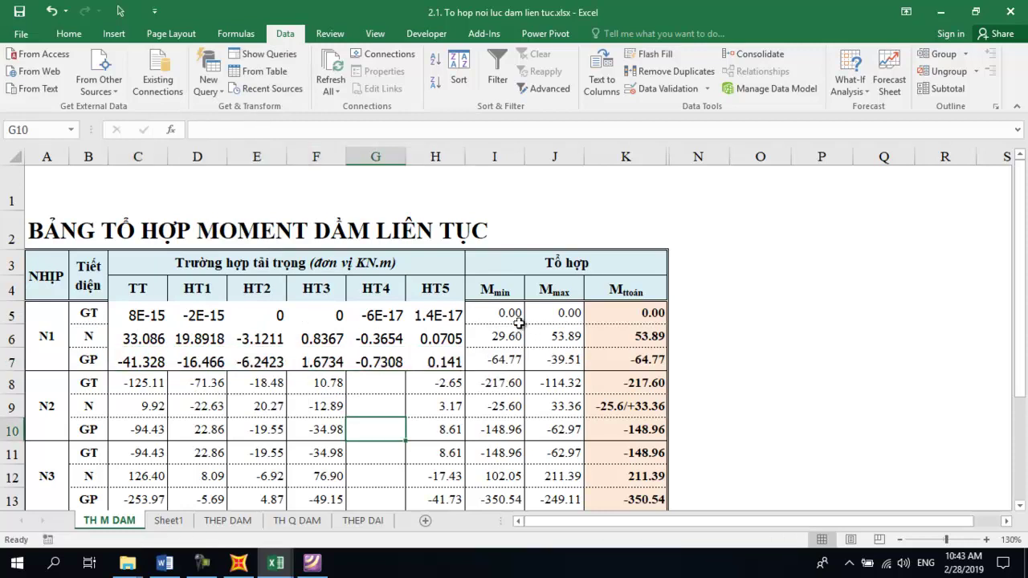
click(636, 318)
click(643, 337)
click(639, 361)
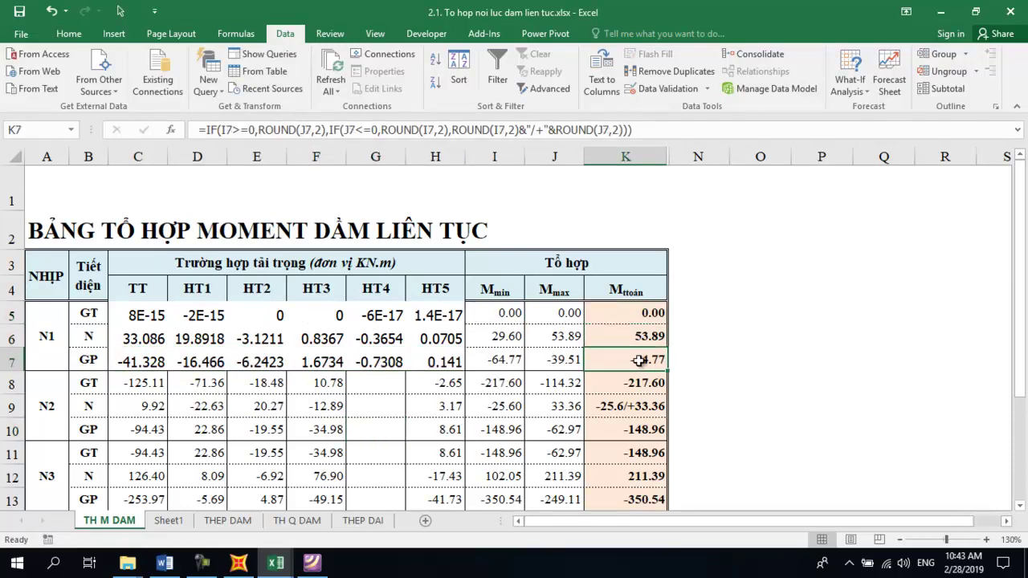
click(613, 309)
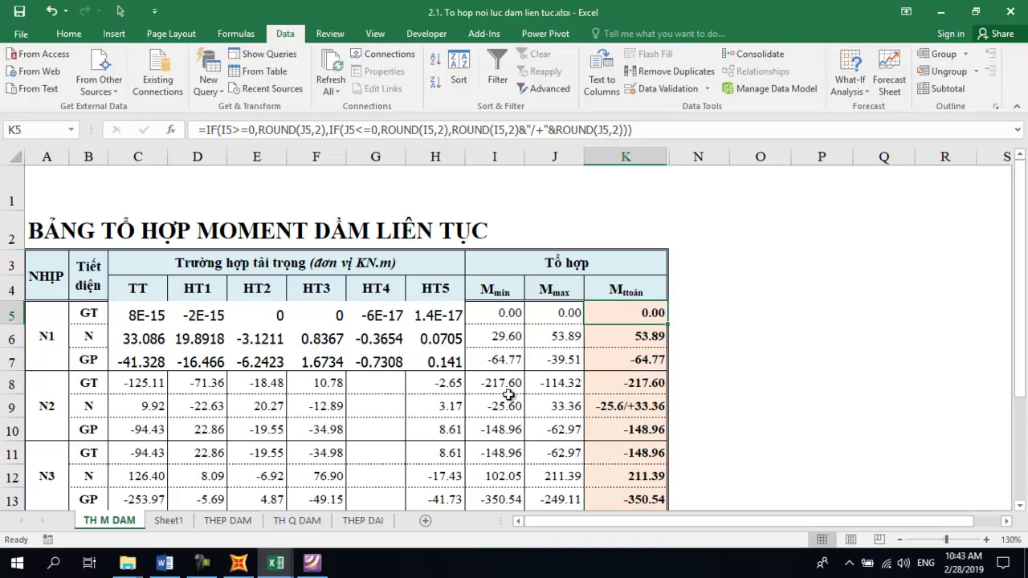
click(239, 562)
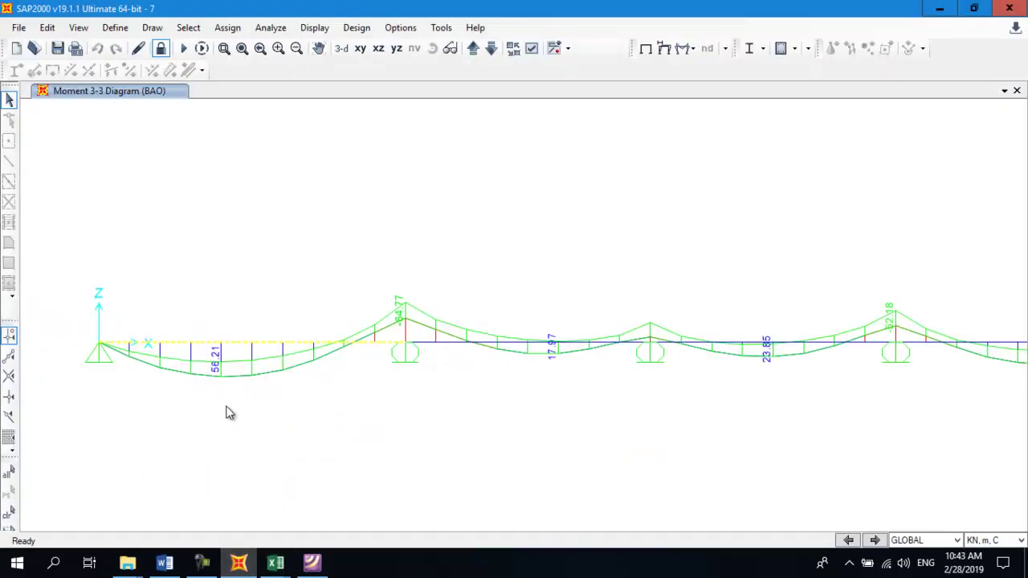
Step: Compare SAP2000's BAO moment diagram (56.21, 64.77) with Excel's K7 result of -64.77
key(alt+Tab)
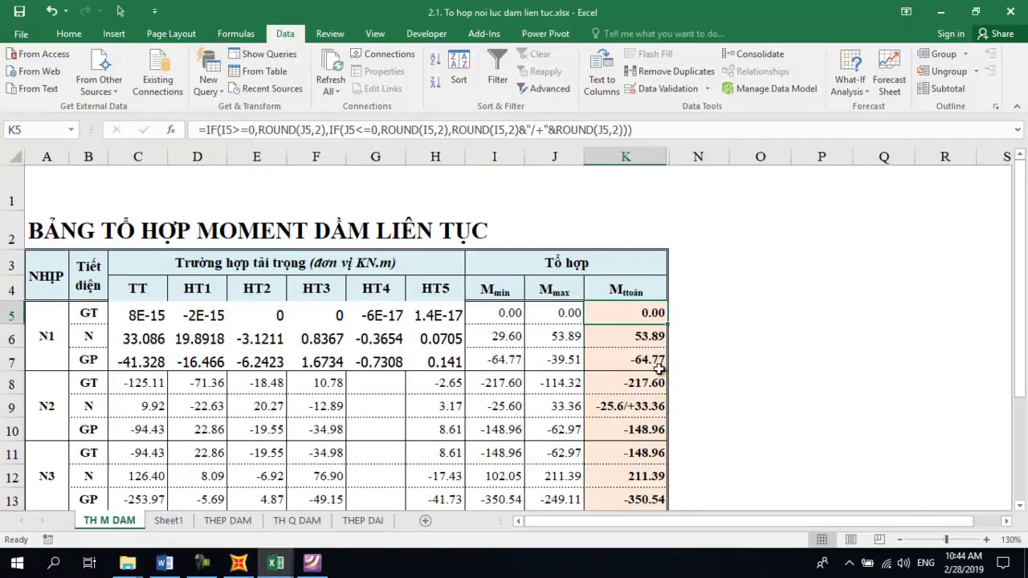
click(658, 361)
key(alt+Tab)
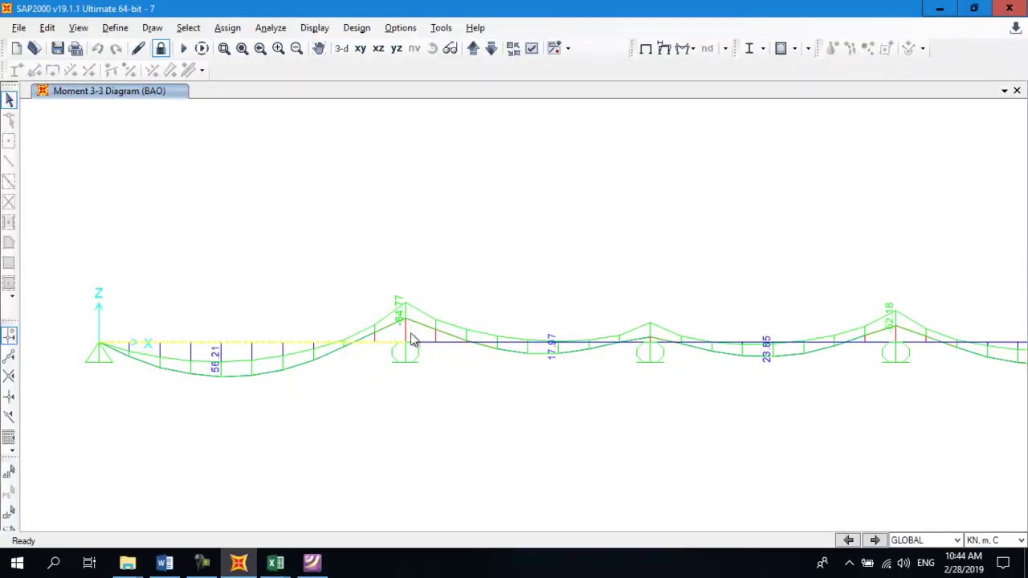
click(202, 562)
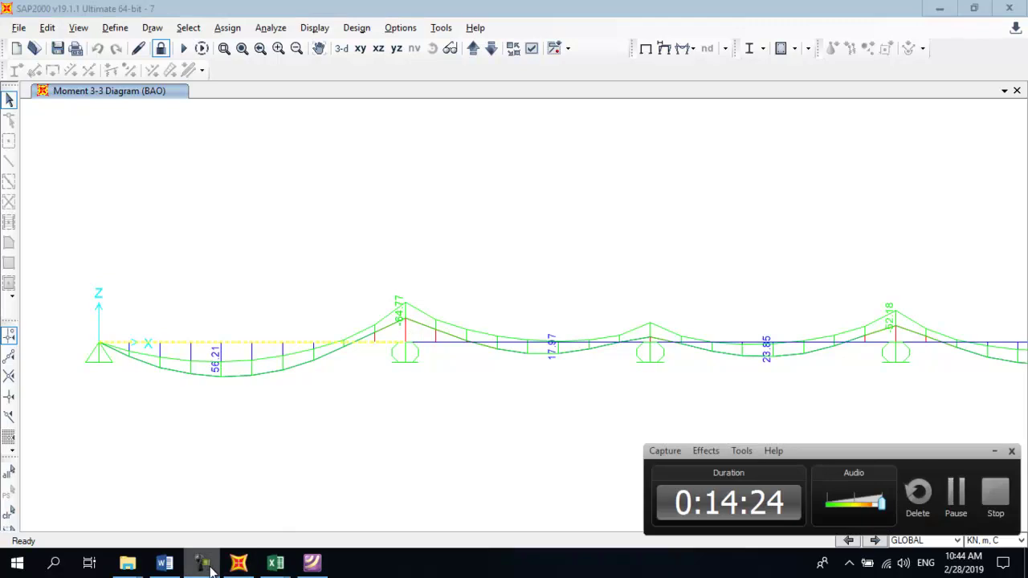
click(993, 455)
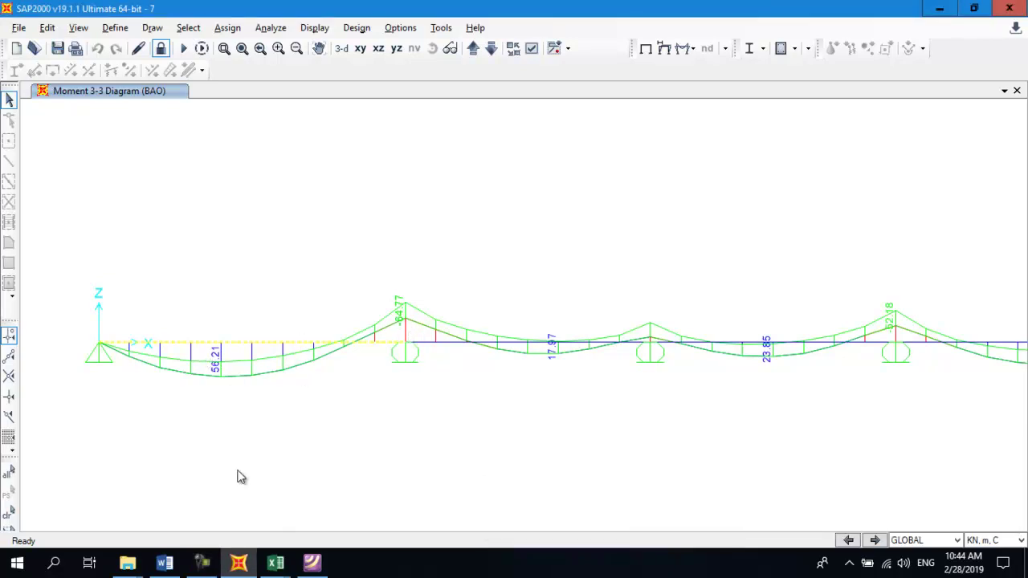
click(275, 562)
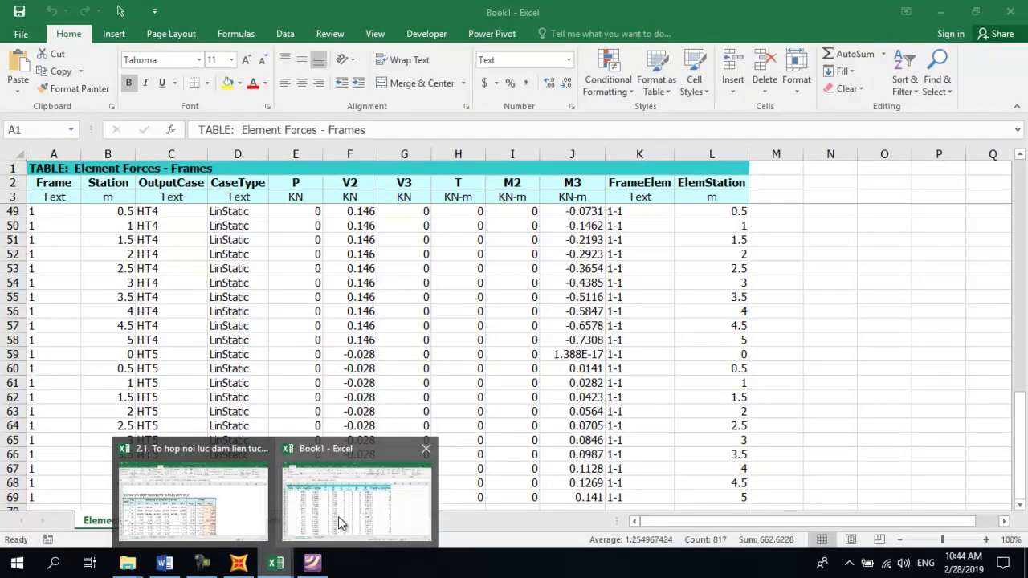
Step: Close the Book1 workbook without saving changes
click(337, 519)
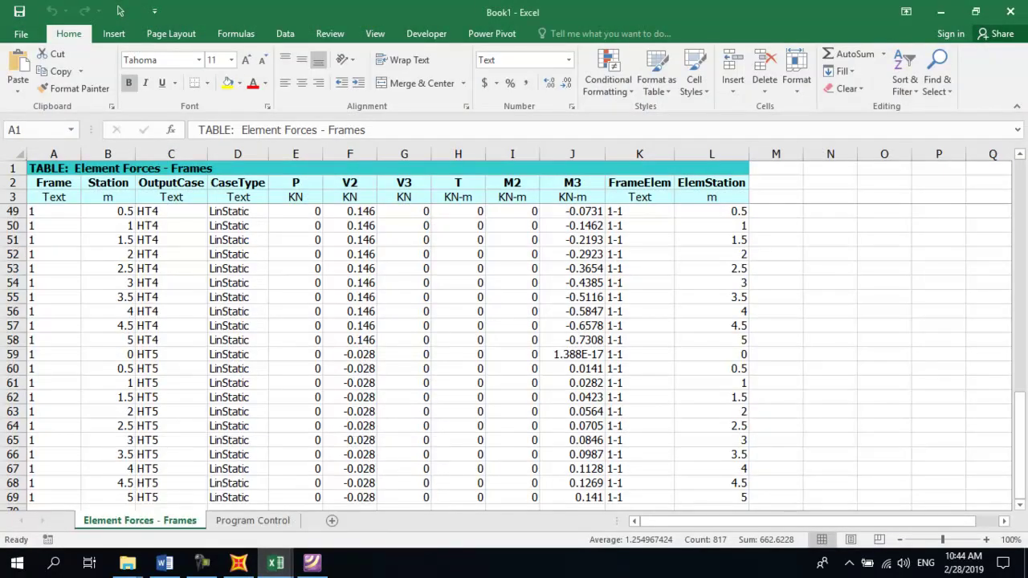
click(1010, 11)
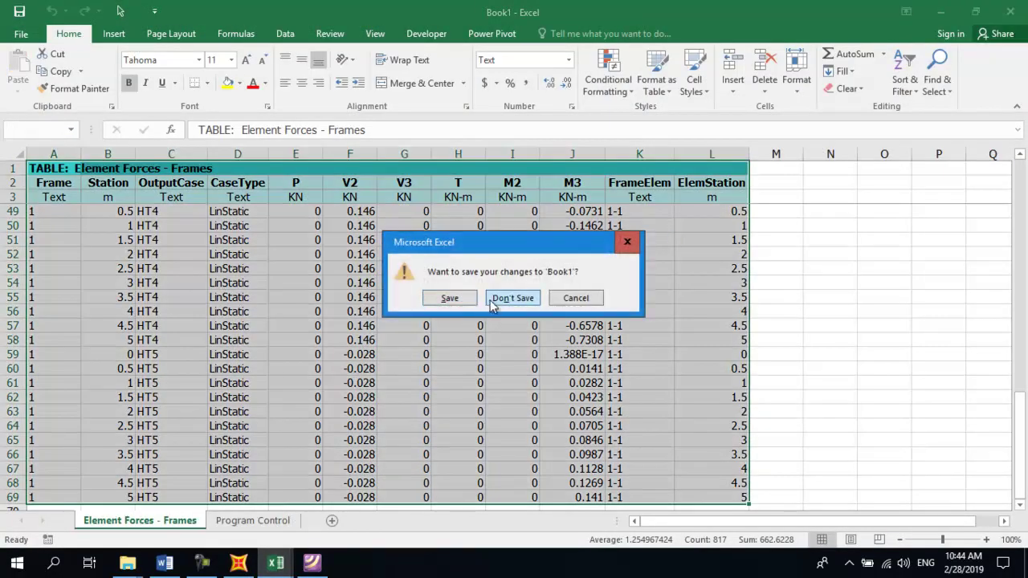
click(493, 305)
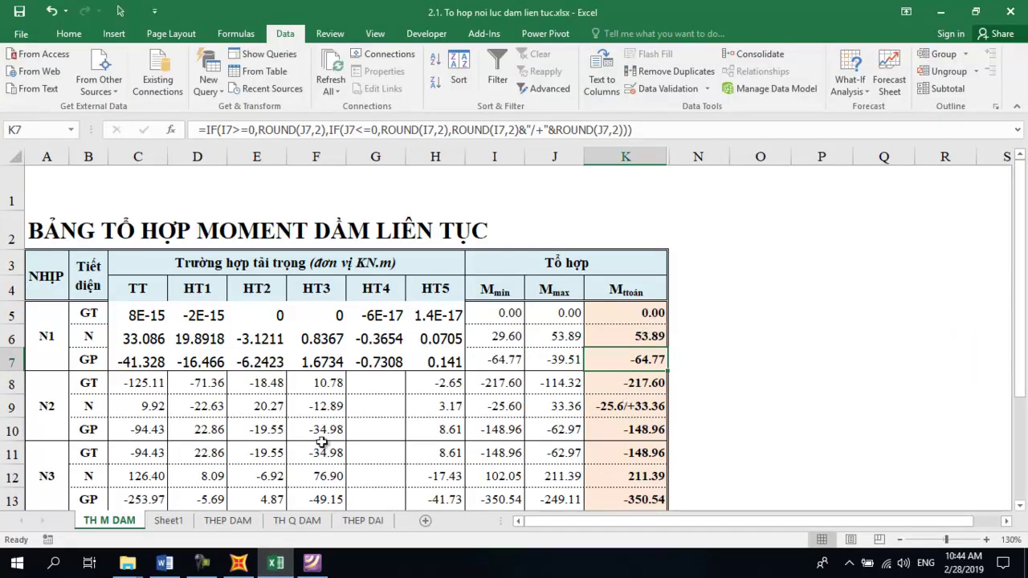
click(238, 562)
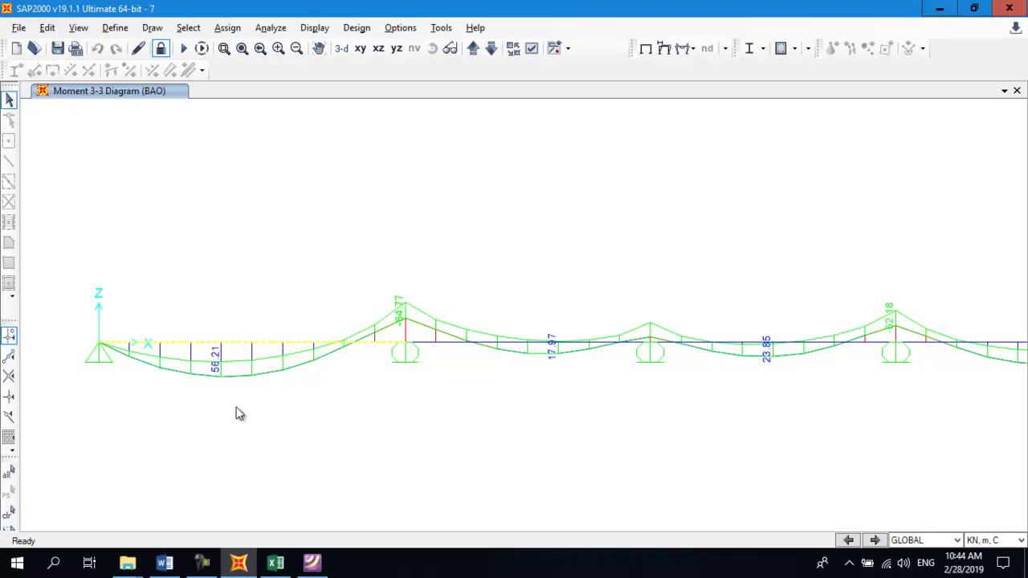
Step: Select span N2's load-case values C8:H10 on TH M DAM, cancelling the replace prompt
click(276, 563)
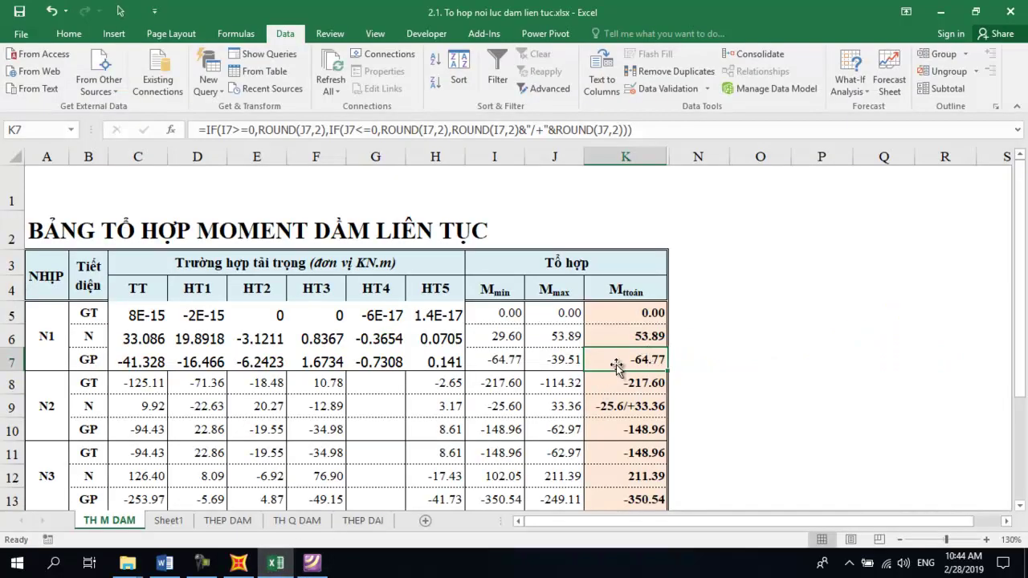
scroll(610, 375, down, 2)
scroll(610, 375, up, 2)
mouse_move(121, 381)
mouse_down()
mouse_move(385, 428)
mouse_move(156, 396)
mouse_move(428, 407)
mouse_up()
key(Escape)
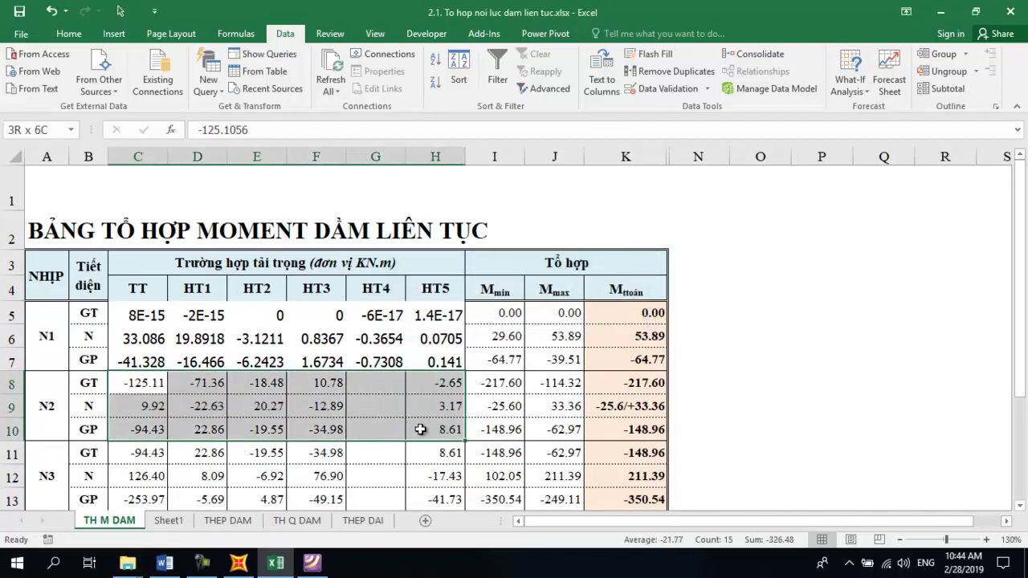
Step: Copy the formatting of C8:H10 onto C5 so span N1's values show two decimals
right_click(427, 408)
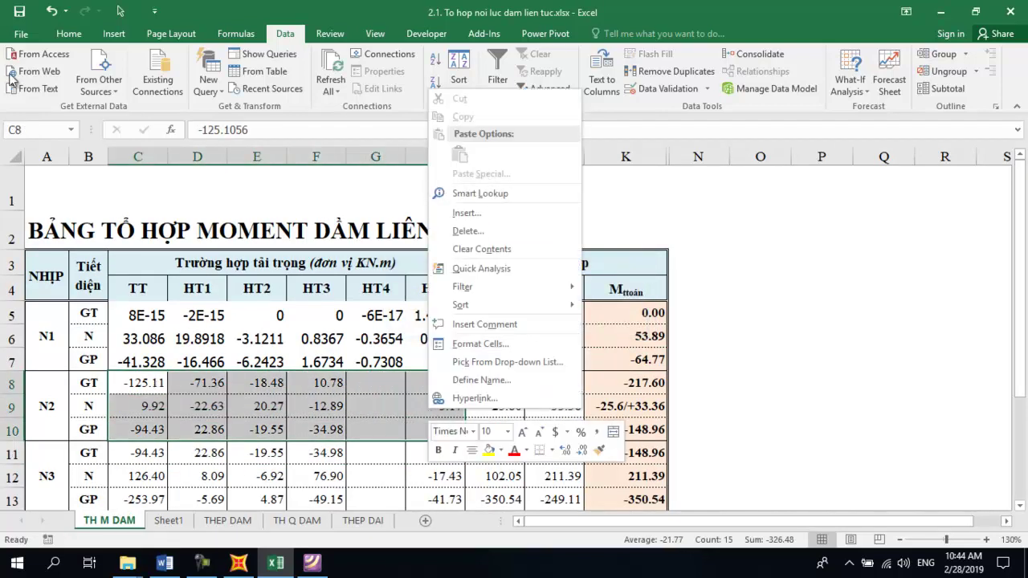
click(64, 38)
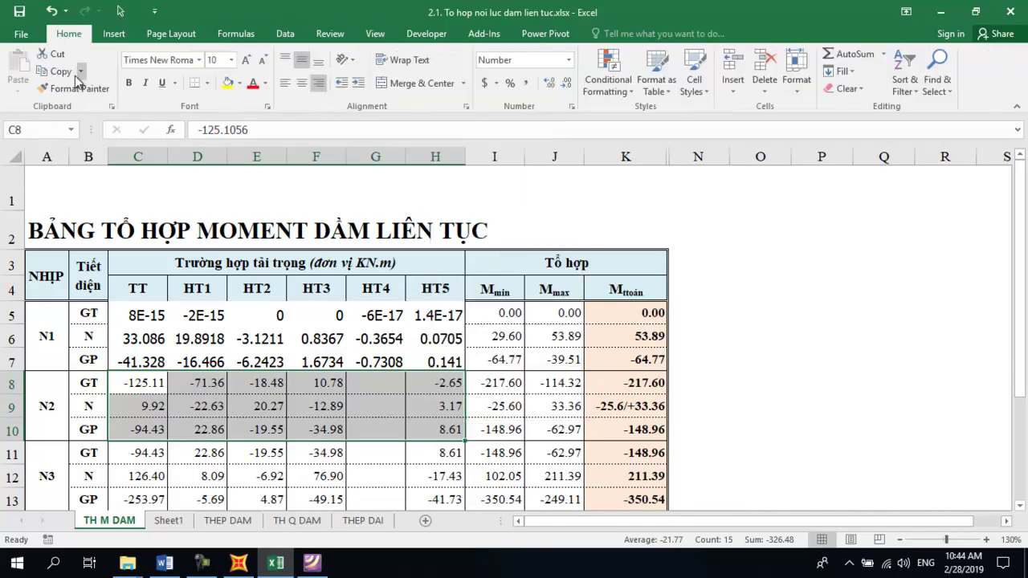
click(61, 72)
click(142, 316)
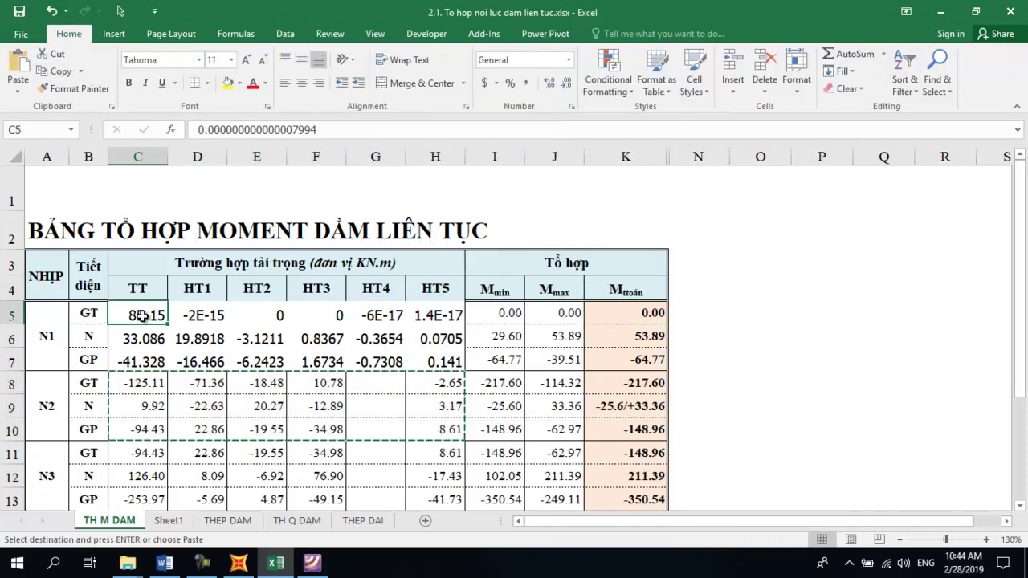
right_click(142, 316)
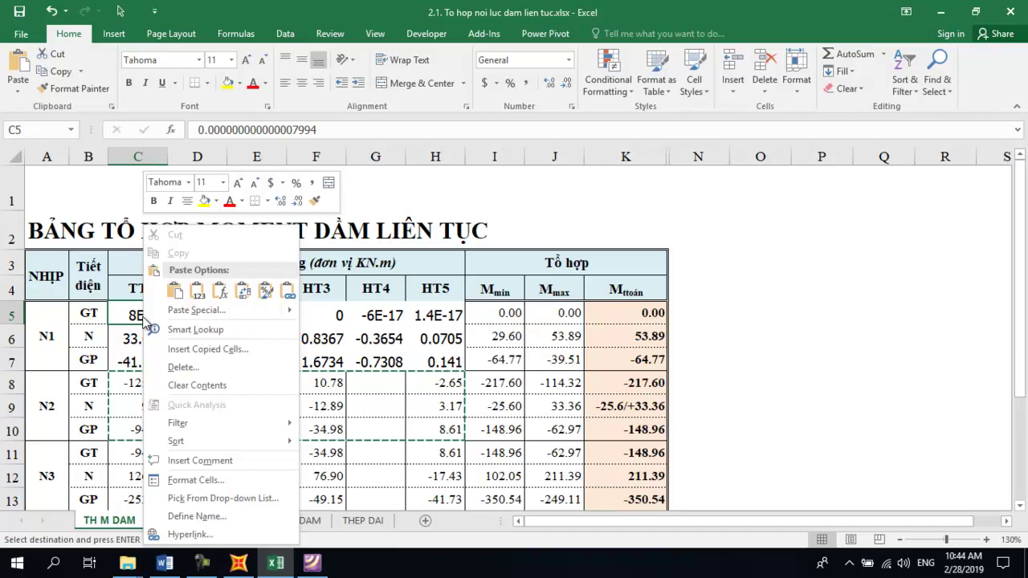
click(266, 299)
click(450, 405)
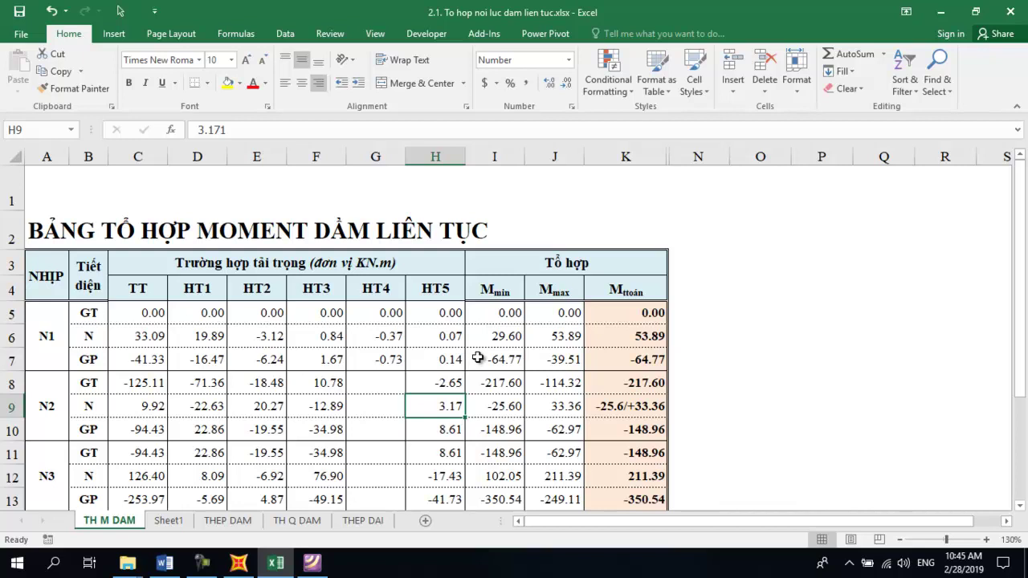
Step: Select rows 8–19 (A8:K19) holding spans N2–N5
scroll(477, 358, down, 1)
scroll(478, 359, up, 1)
scroll(478, 358, down, 2)
scroll(478, 359, up, 2)
click(48, 384)
mouse_move(48, 384)
mouse_down()
mouse_move(611, 479)
mouse_move(607, 466)
mouse_up()
Step: Clear rows 8–19 and copy span N1's rows A5:K7 into row 8
key(Delete)
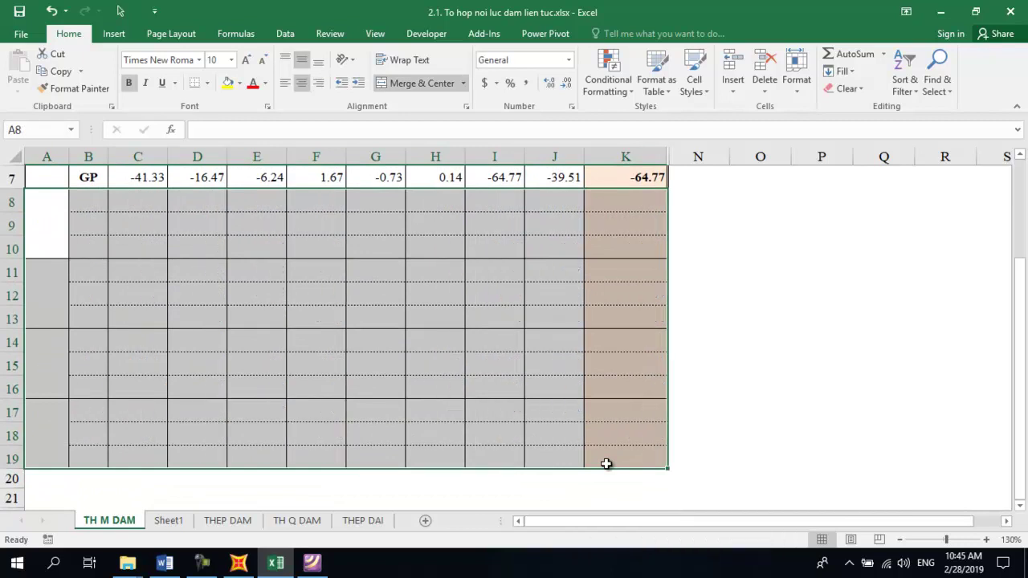
scroll(606, 464, up, 2)
drag(50, 316, 630, 340)
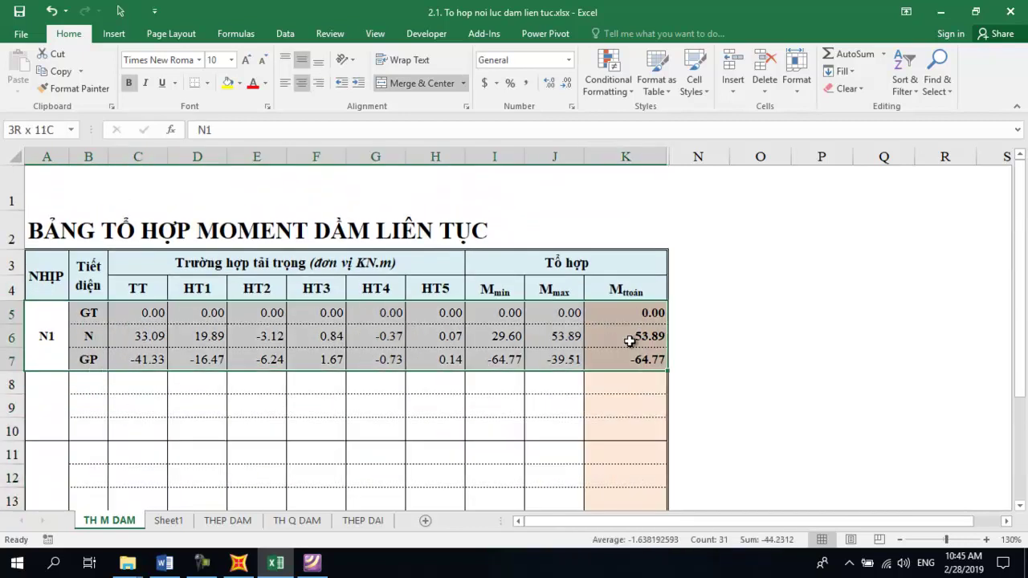
key(ctrl+c)
click(49, 391)
key(ctrl+v)
Step: Relabel row 8's span as N2, then select the second beam span in SAP2000
click(50, 393)
double_click(58, 410)
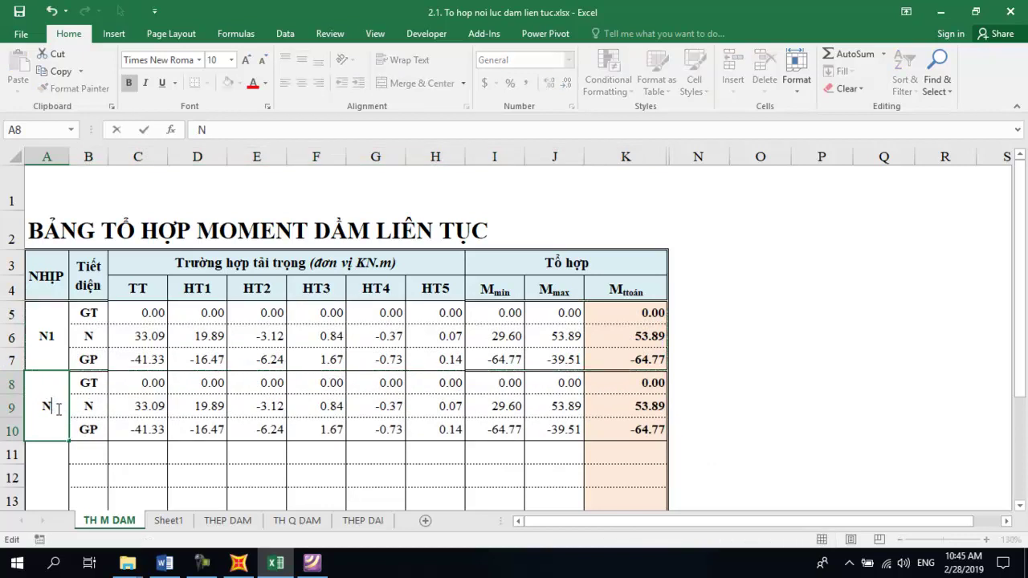
text(2)
key(Return)
click(86, 384)
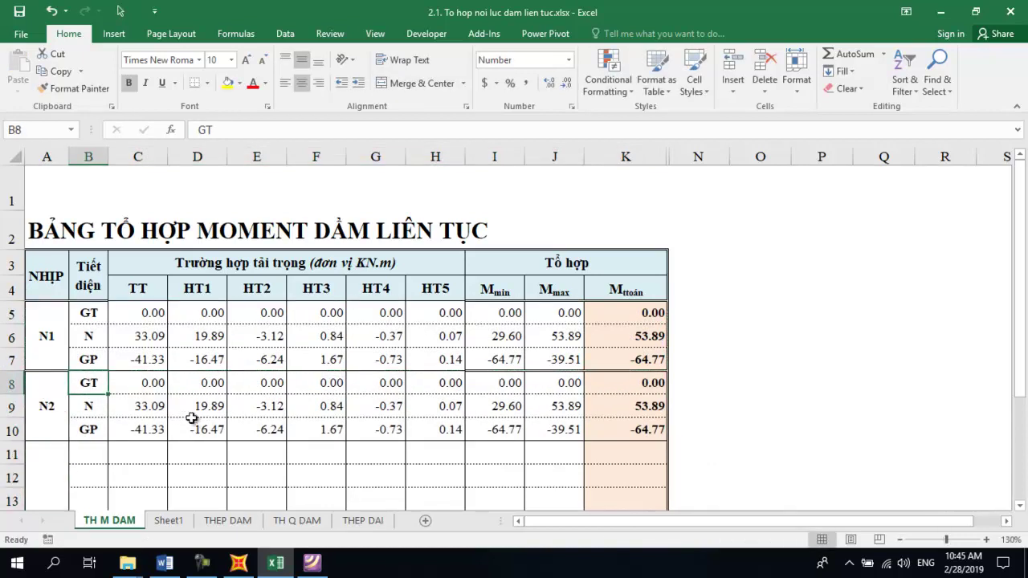
click(239, 563)
click(458, 311)
Step: Show the Element Forces - Frames table for the selected second span only
click(383, 344)
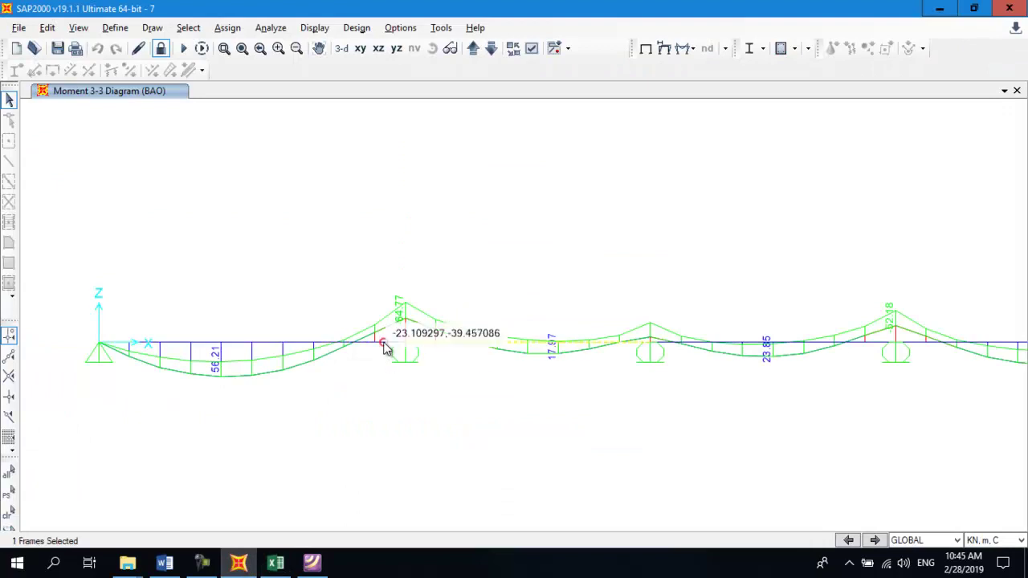
click(315, 27)
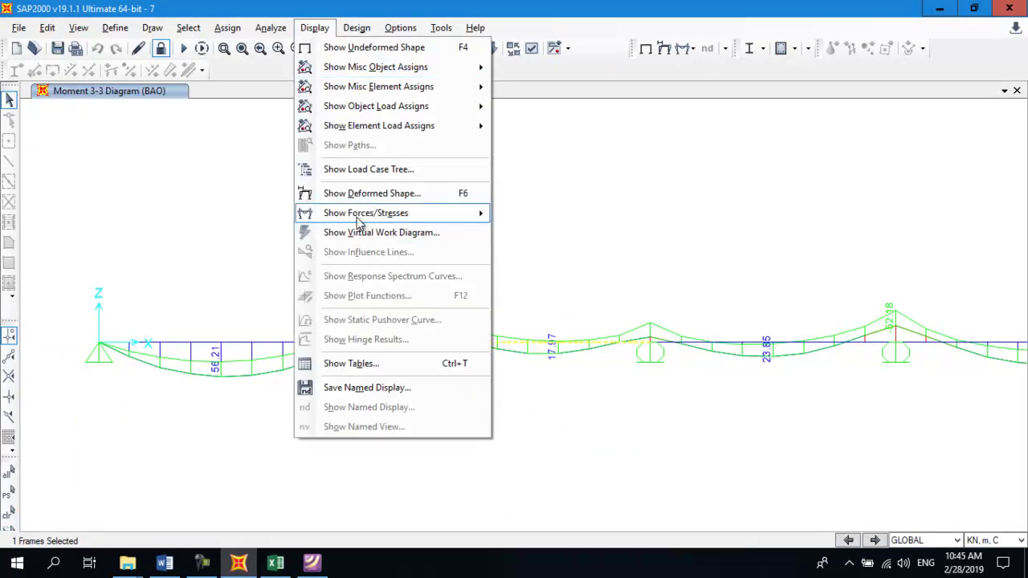
mouse_move(367, 212)
click(554, 241)
key(Escape)
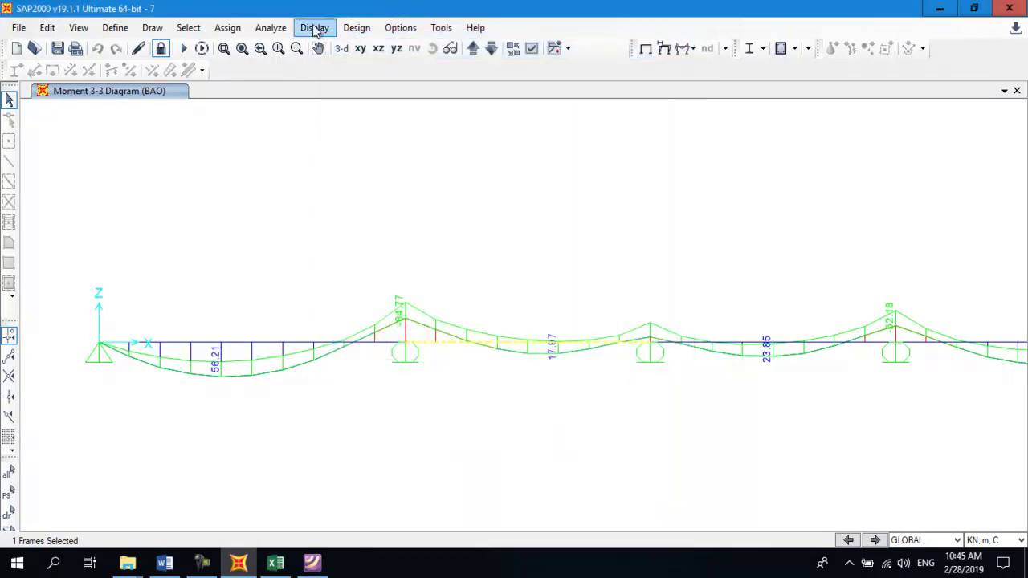
click(315, 27)
click(351, 363)
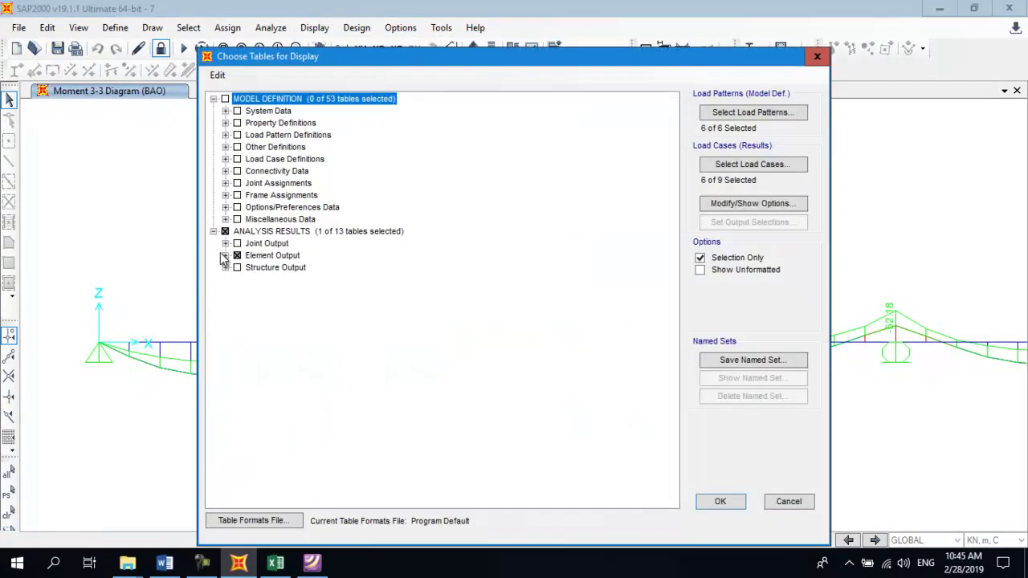
click(723, 504)
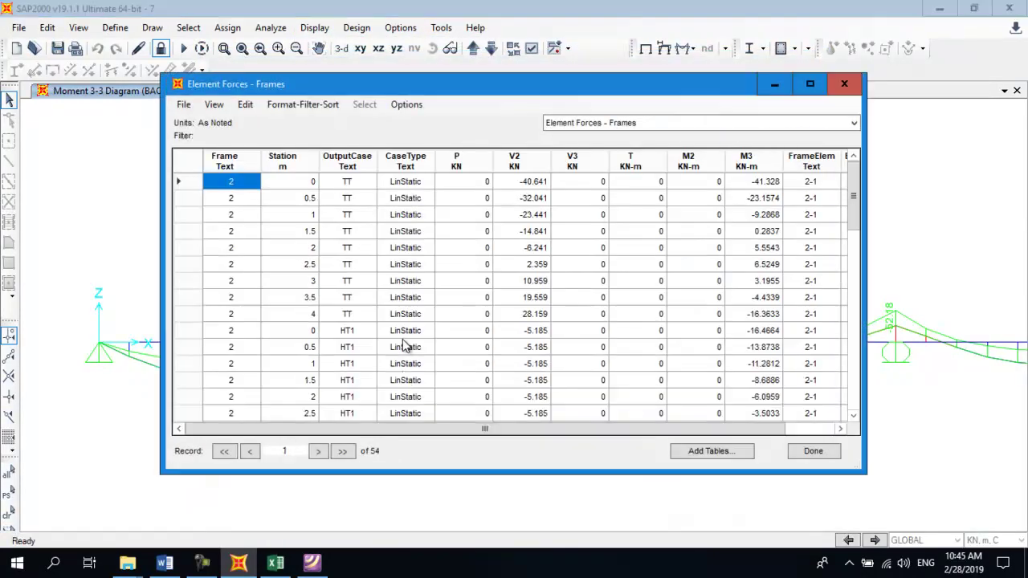
Step: Export the current table to Excel and maximize the new Book1 workbook
click(181, 105)
mouse_move(233, 121)
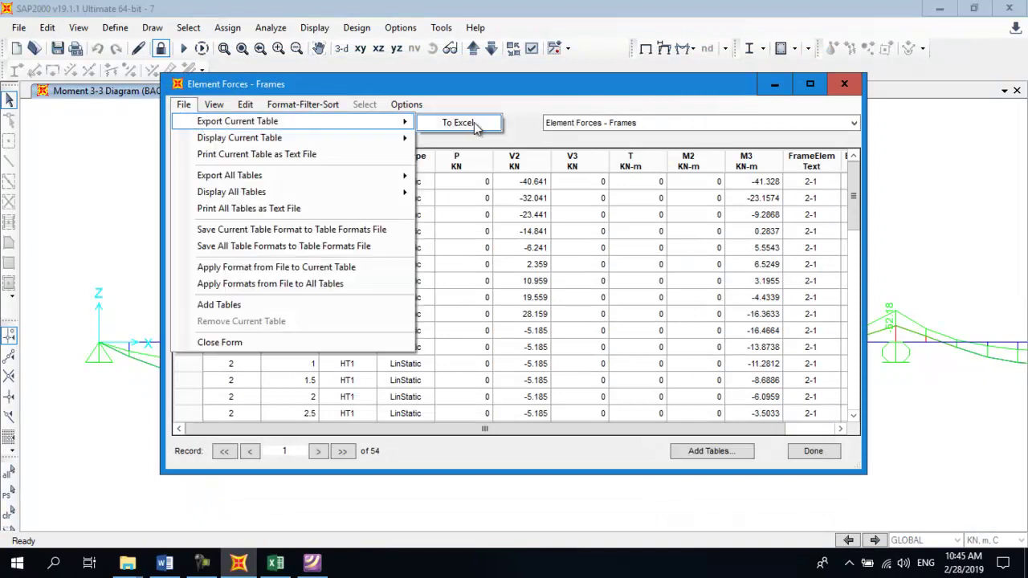
click(454, 123)
mouse_move(277, 572)
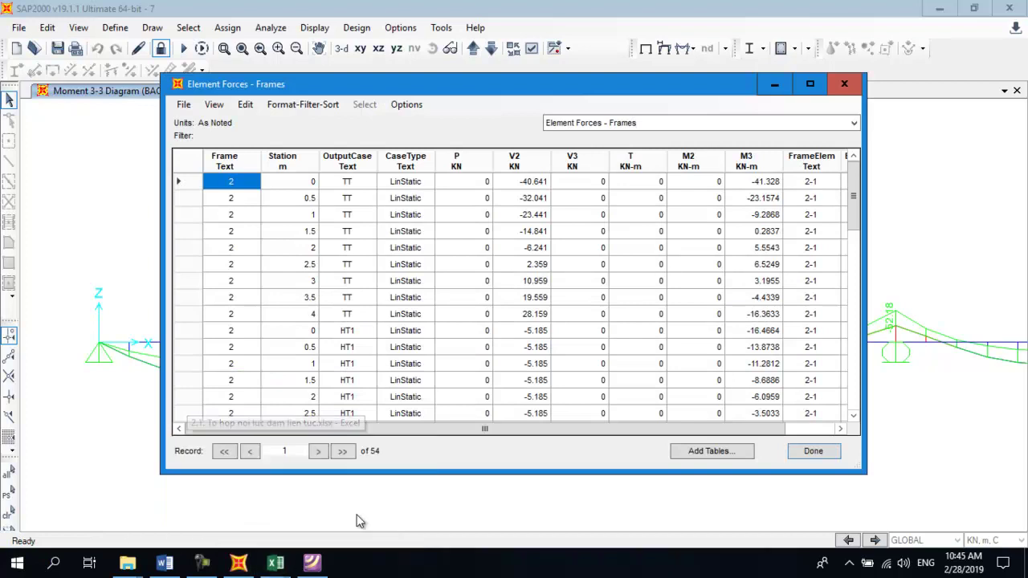
click(356, 505)
click(547, 31)
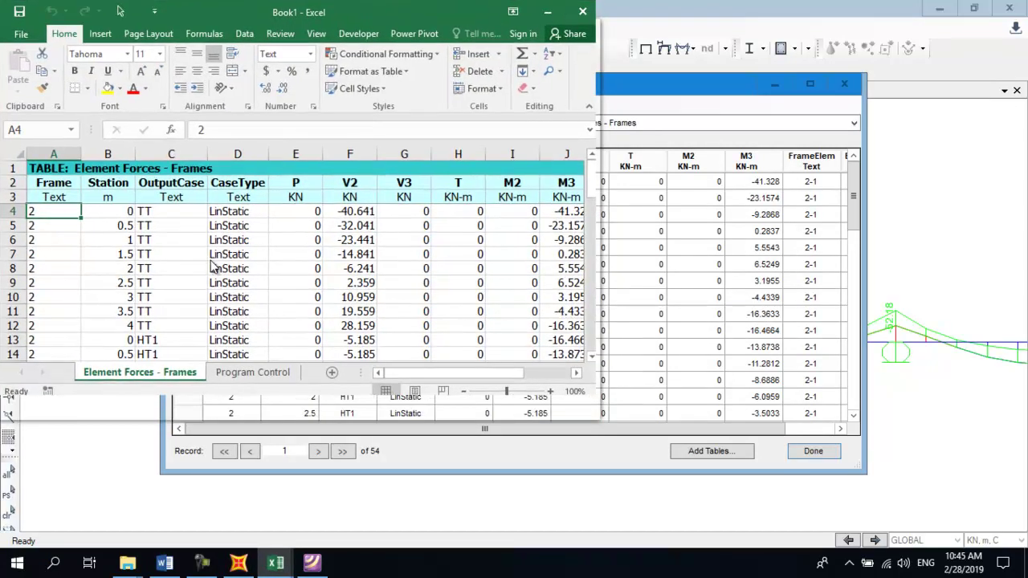
click(61, 171)
Step: Copy frame 2's full forces table from Book1 and go to the combination workbook's Sheet1
shift+click(702, 408)
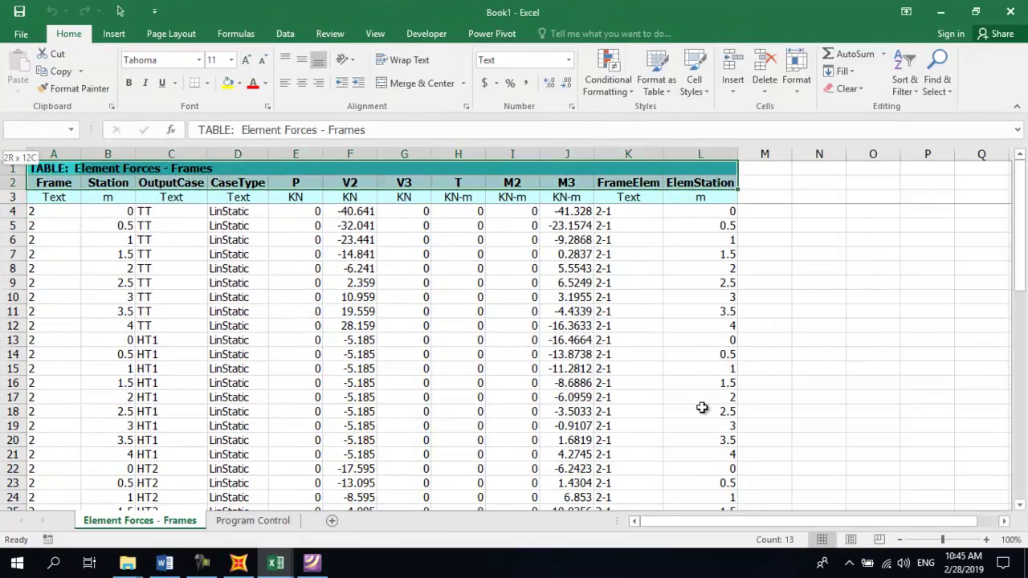
key(ctrl+shift+Down)
key(ctrl+c)
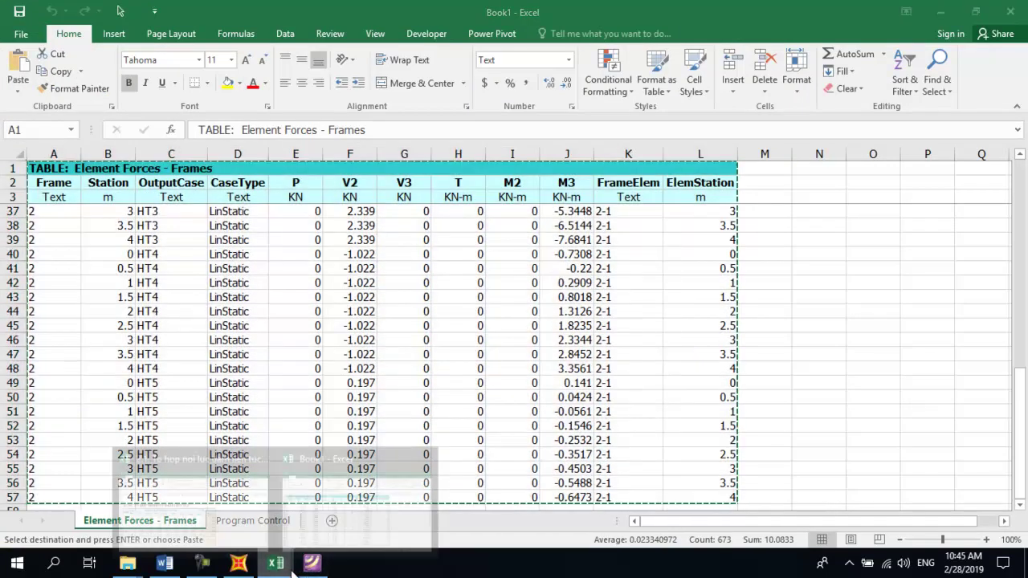
mouse_move(275, 565)
click(200, 526)
click(183, 520)
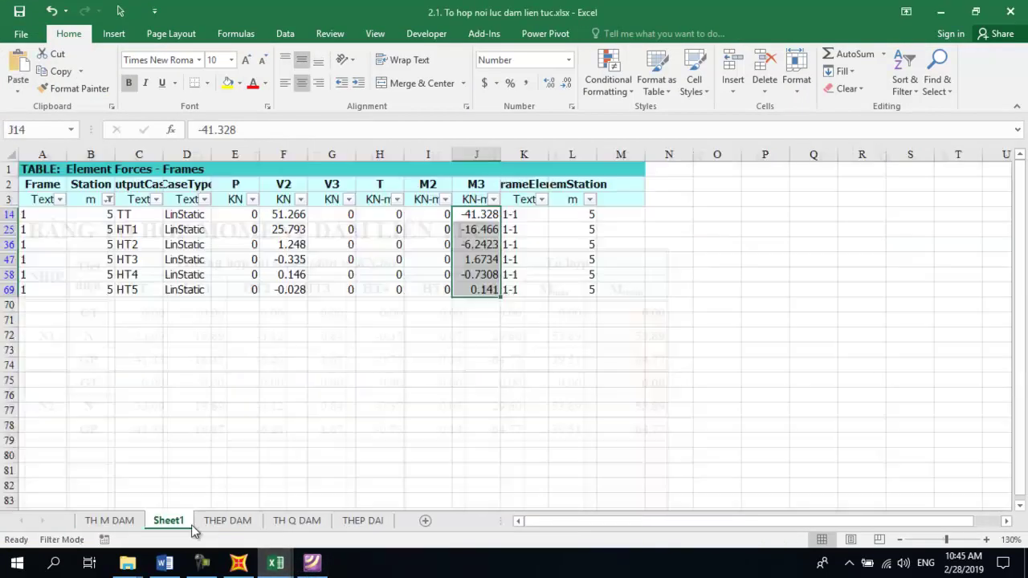
Step: Remove the old filter and paste the new forces table over Sheet1 at A1
click(285, 34)
click(498, 74)
click(169, 321)
key(ctrl+a)
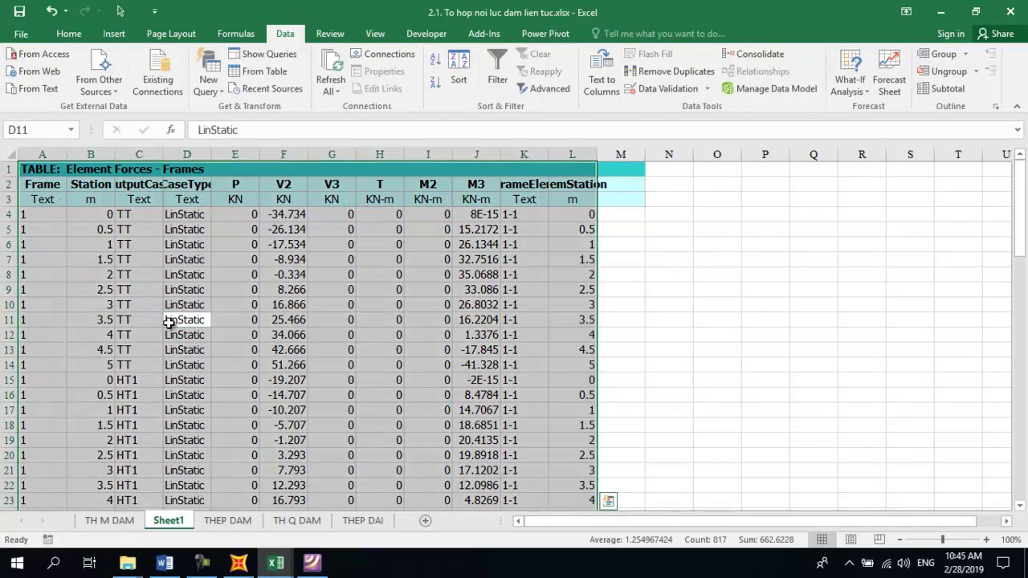
key(alt+Tab)
key(alt+Tab)
click(46, 165)
key(ctrl+v)
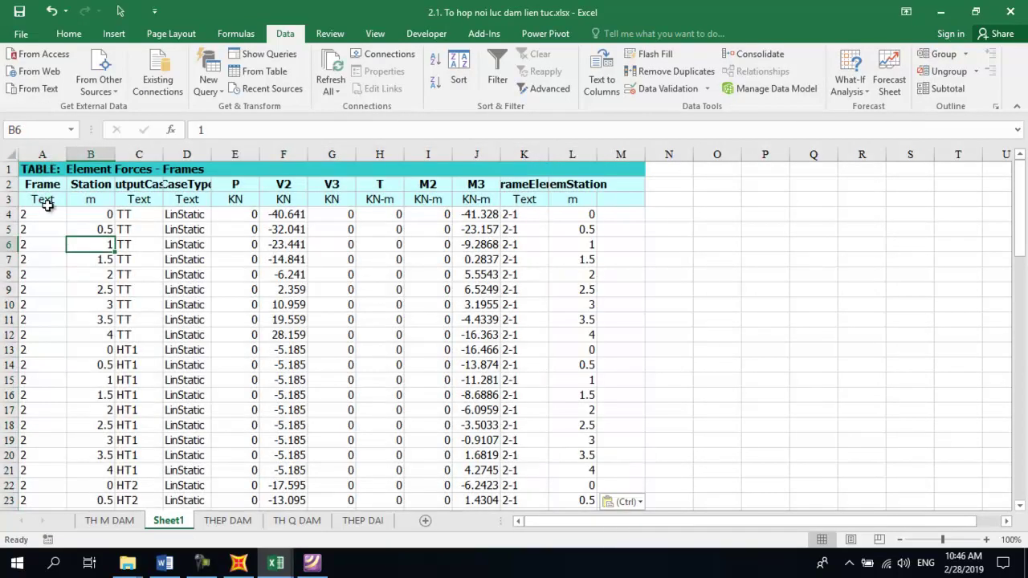
Step: Filter the table's Station column to 0 only, leaving six load-case rows
drag(46, 199, 571, 201)
click(498, 72)
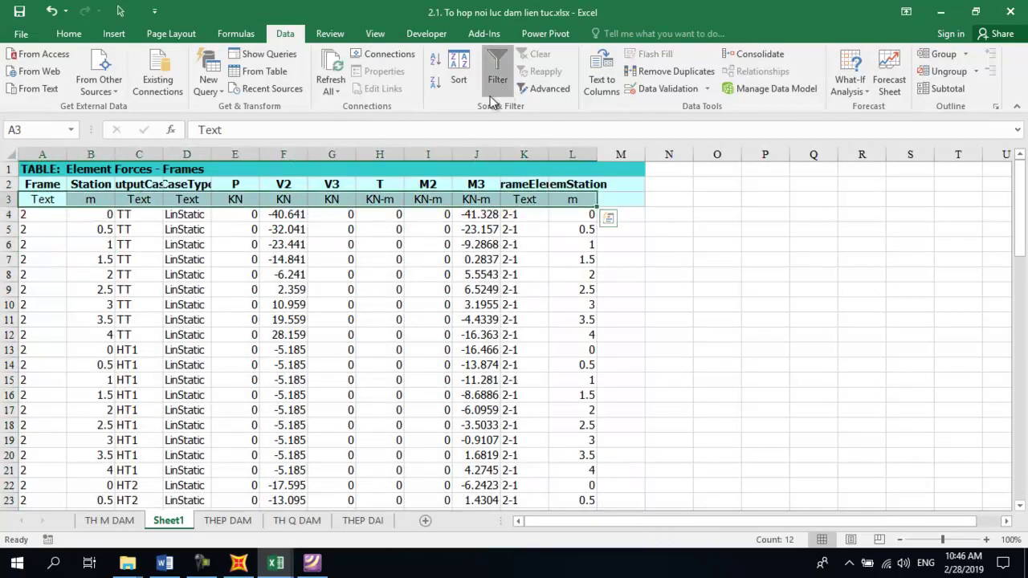
click(107, 199)
click(77, 350)
click(45, 358)
click(105, 485)
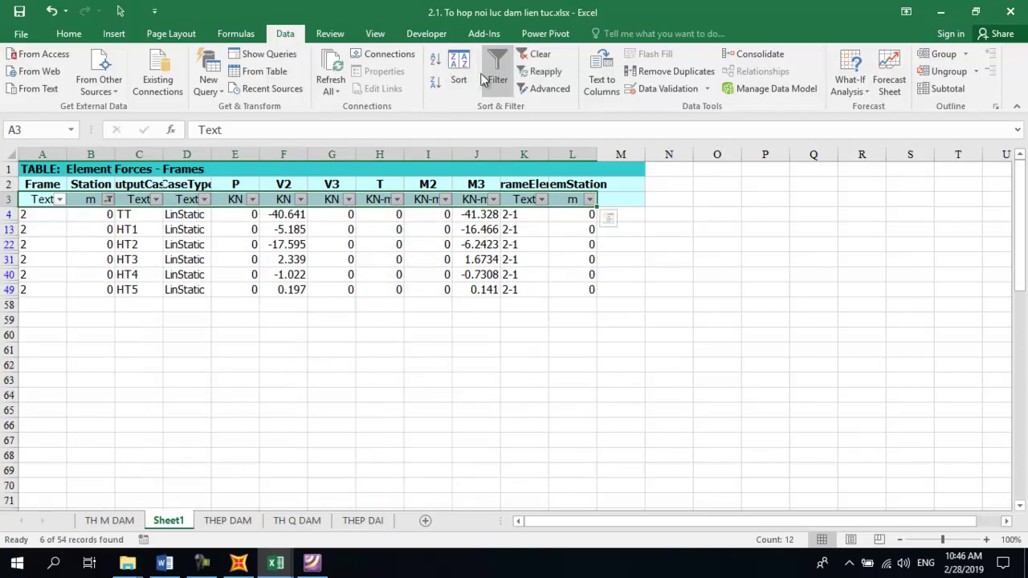
click(146, 259)
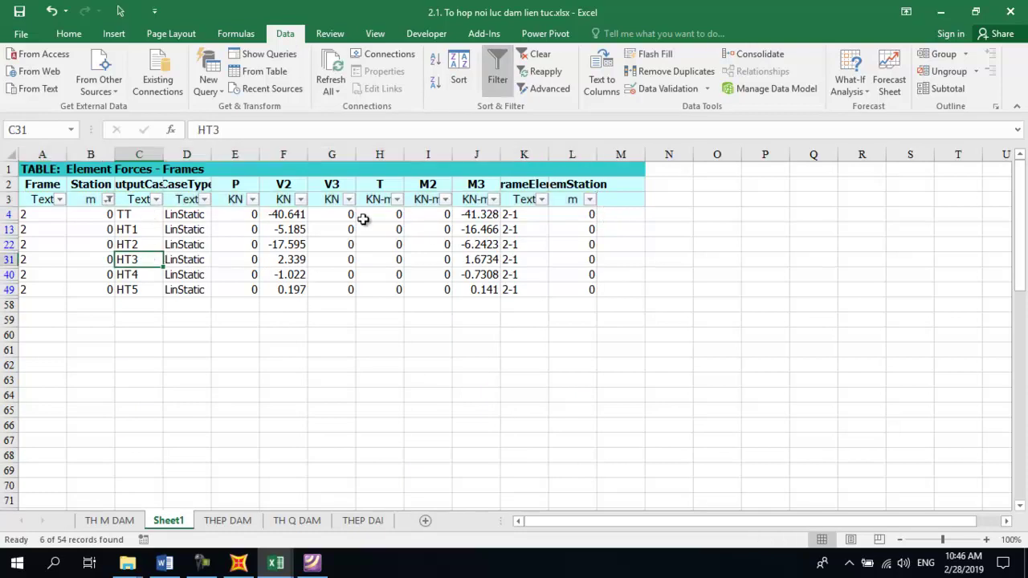
Step: Paste the six station-0 M3 moments transposed into the N2 GT row at C8 on TH M DAM
double_click(497, 212)
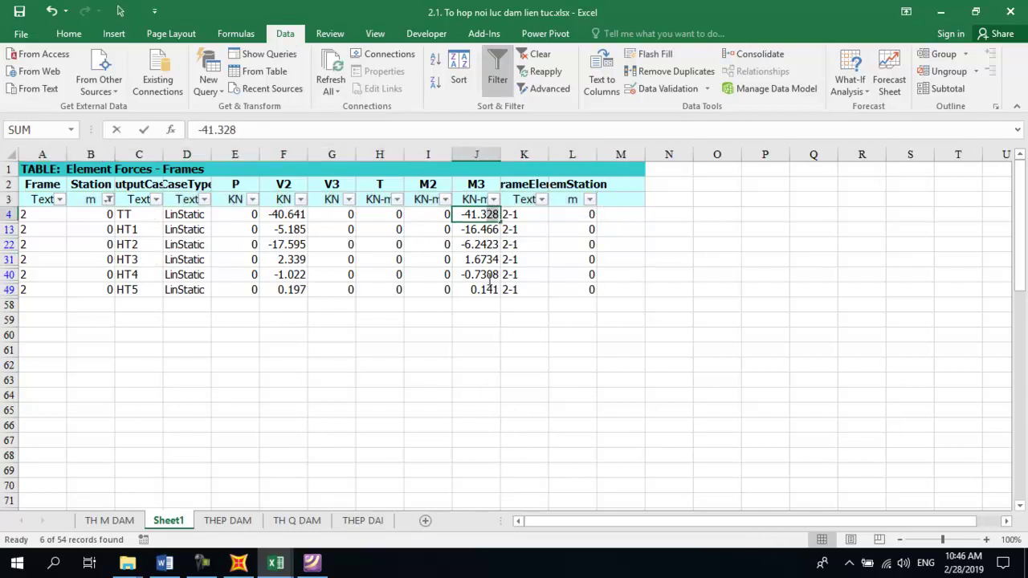
key(Escape)
drag(474, 214, 479, 291)
key(ctrl+c)
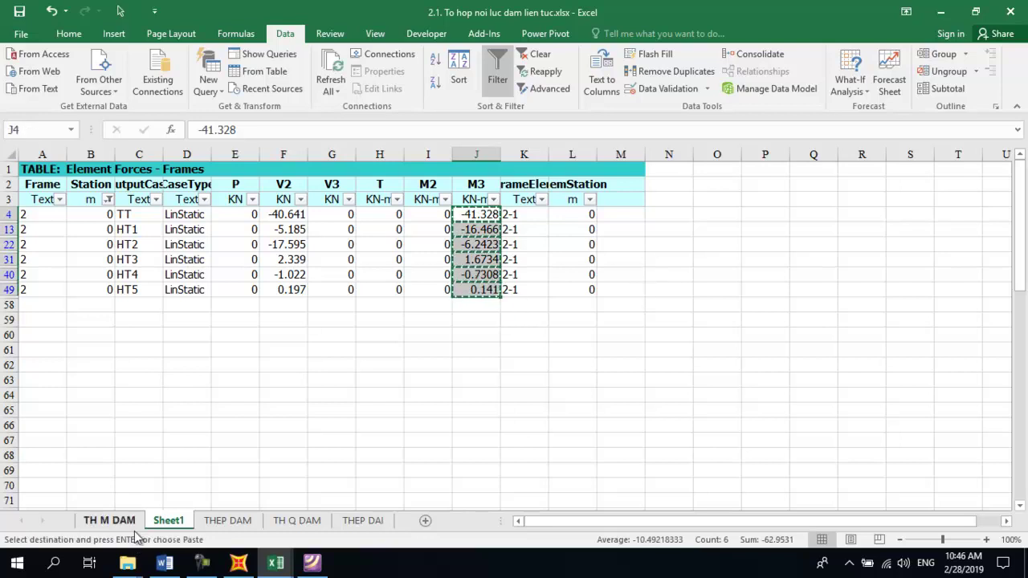
click(128, 524)
click(160, 389)
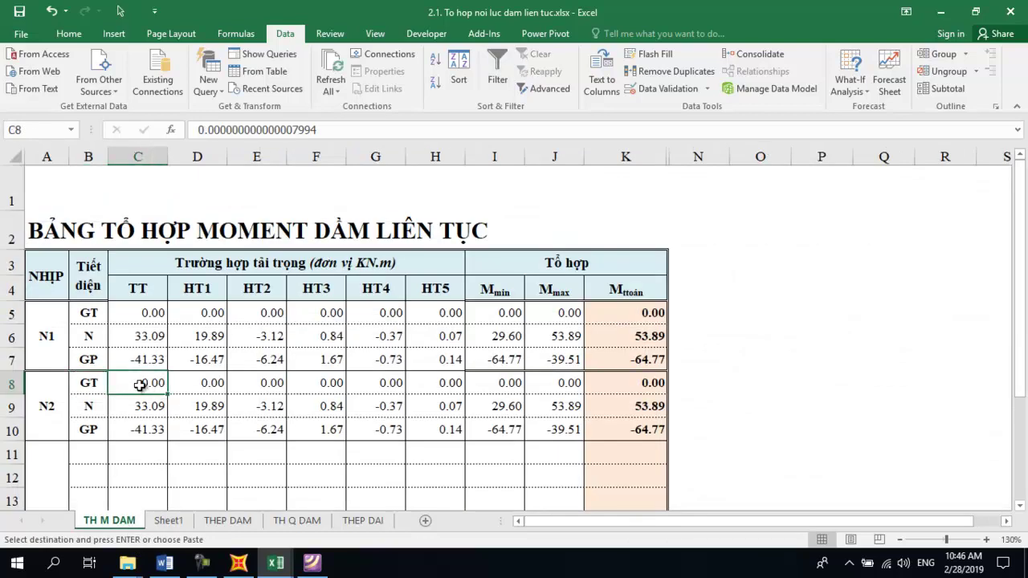
right_click(142, 387)
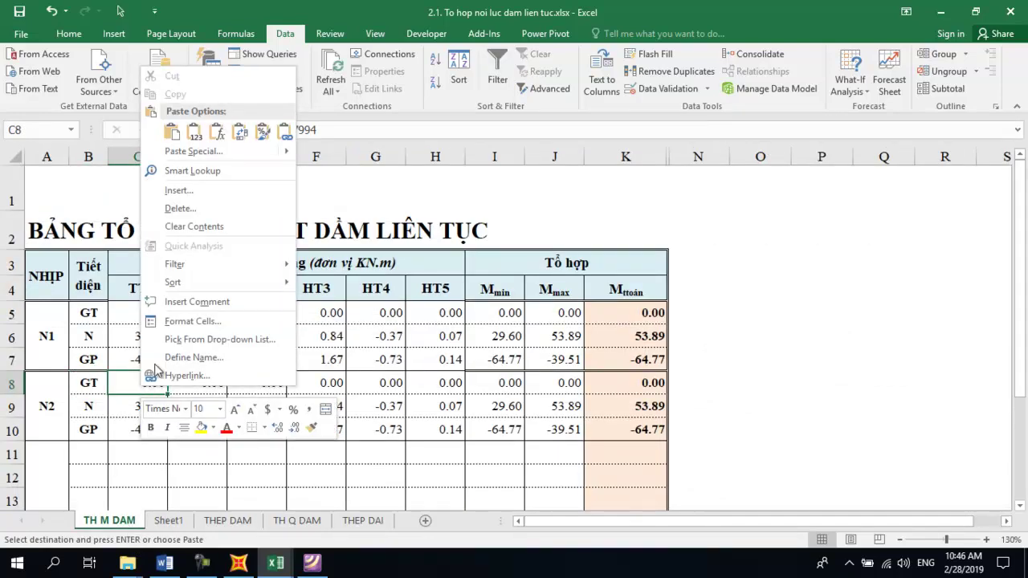
click(241, 133)
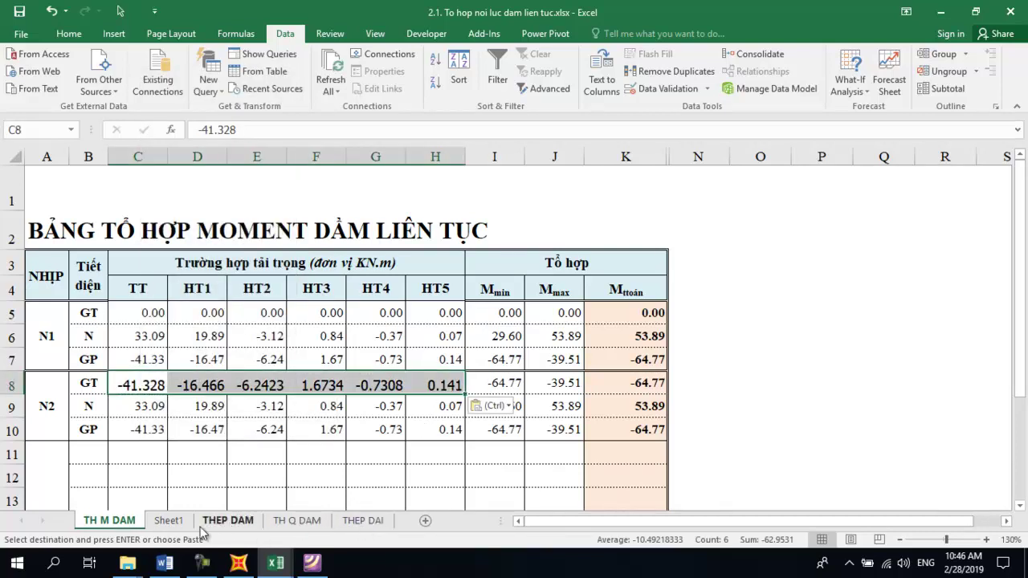
Step: Filter Sheet1's Station column to 2 and copy the six station-2 M3 moments
click(169, 520)
click(108, 200)
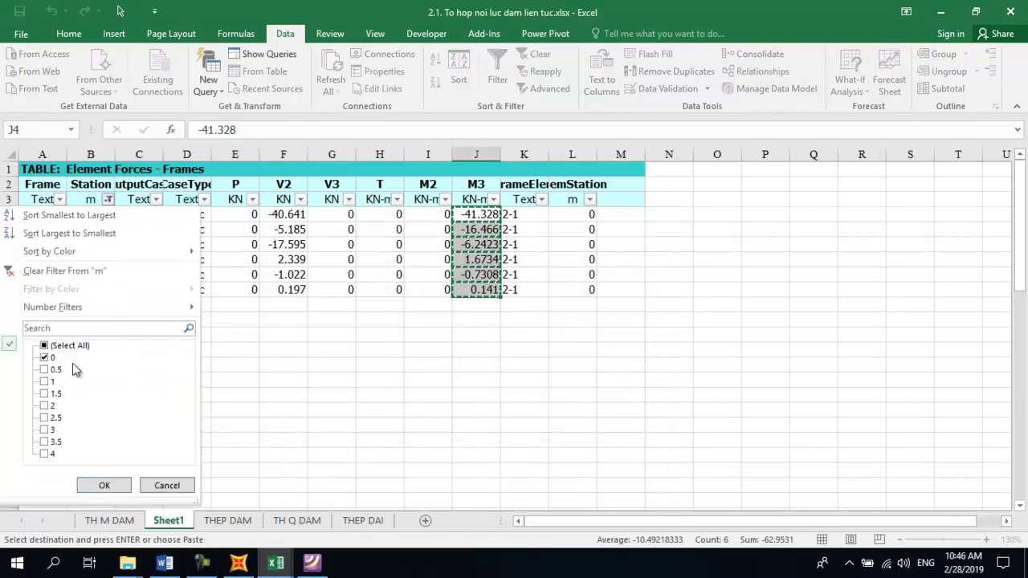
click(45, 357)
click(44, 407)
click(104, 485)
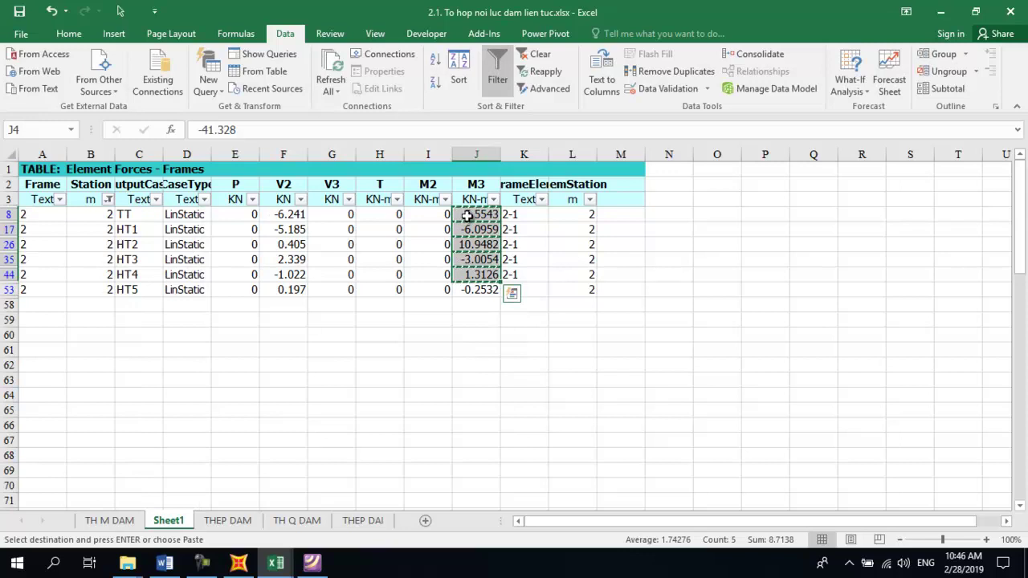
drag(466, 216, 478, 289)
key(ctrl+c)
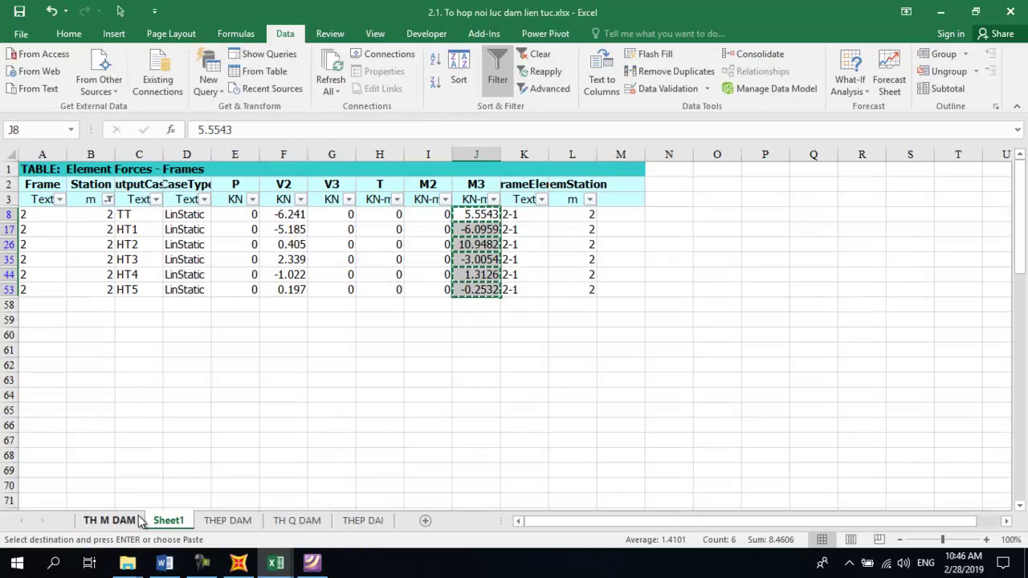
click(121, 520)
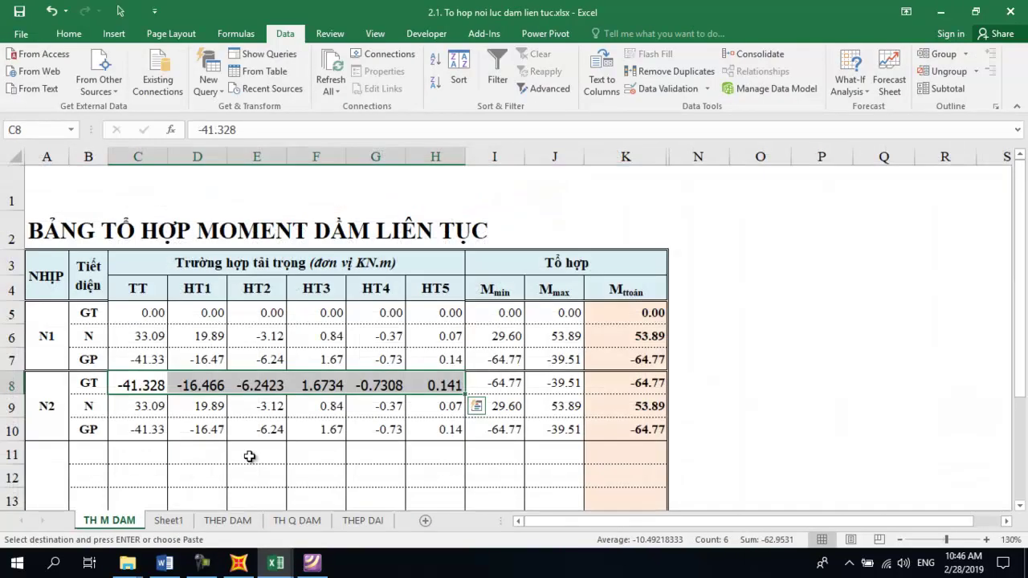
Step: Paste the station-2 M3 moments transposed into the N2 N row, C9:H9
click(128, 407)
right_click(127, 407)
click(245, 157)
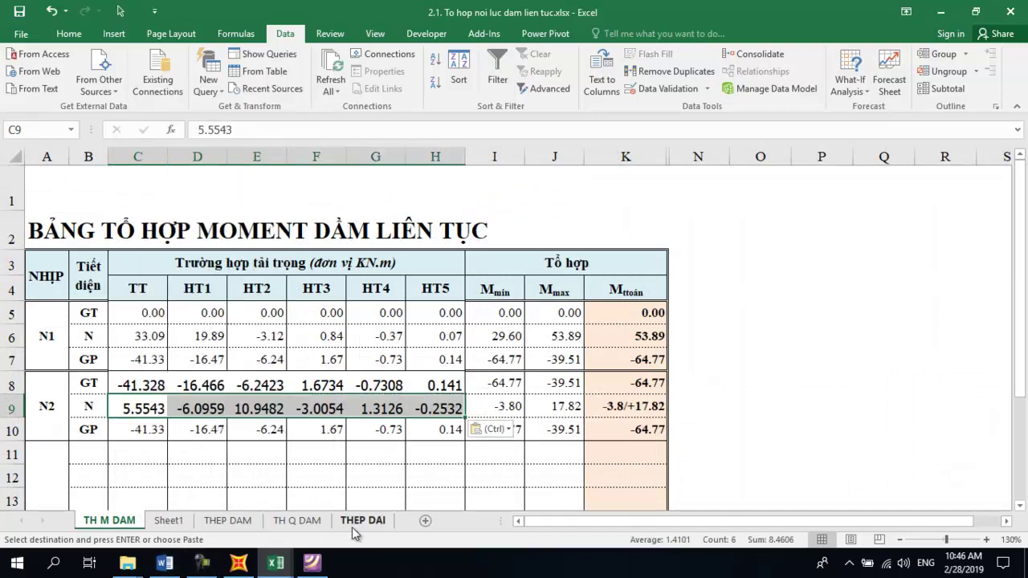
Step: Refilter Station to 4 and paste those M3 moments transposed into the N2 GP row, C10:H10
click(183, 521)
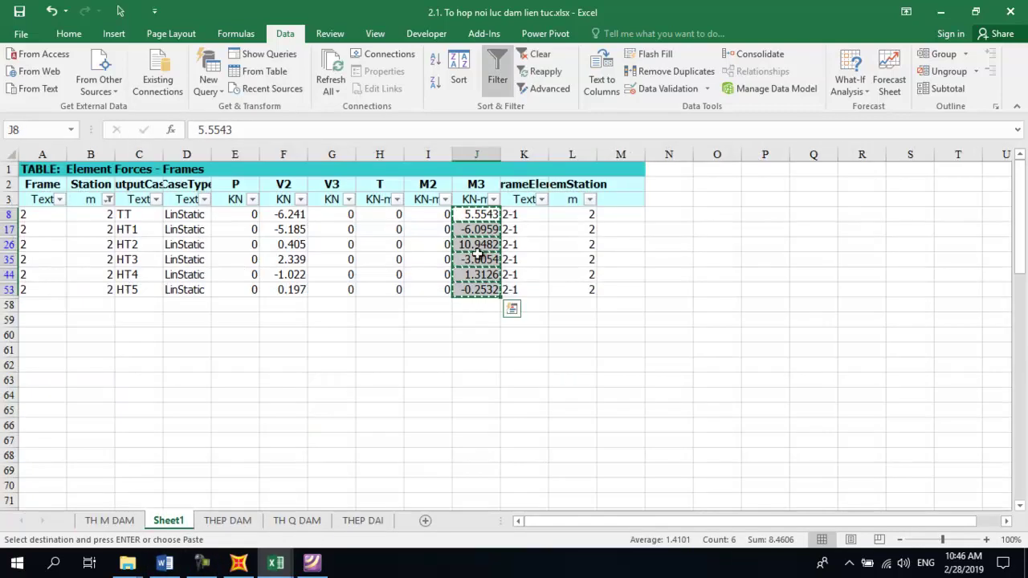
click(108, 199)
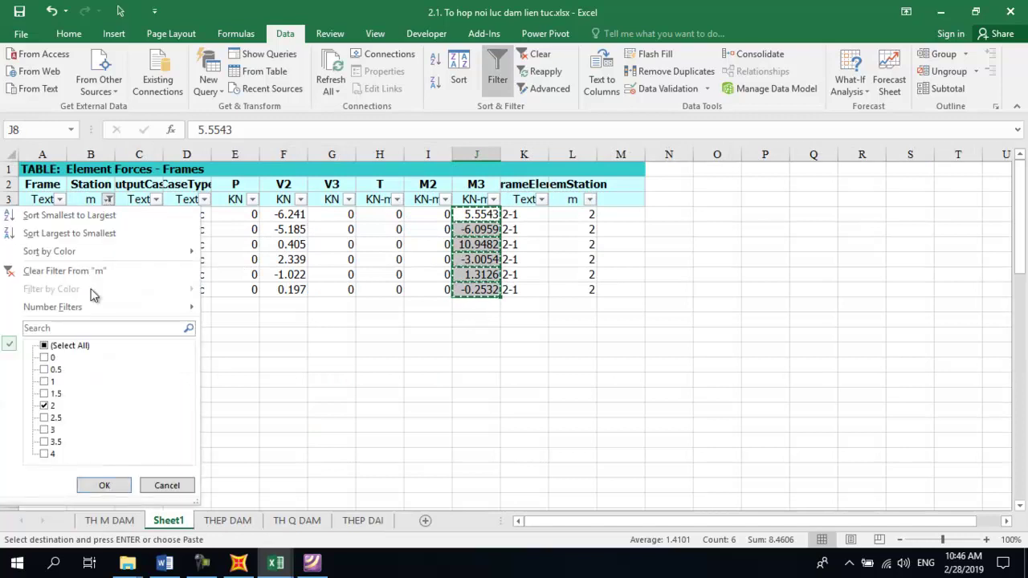
click(44, 405)
click(44, 454)
click(103, 486)
drag(476, 215, 476, 290)
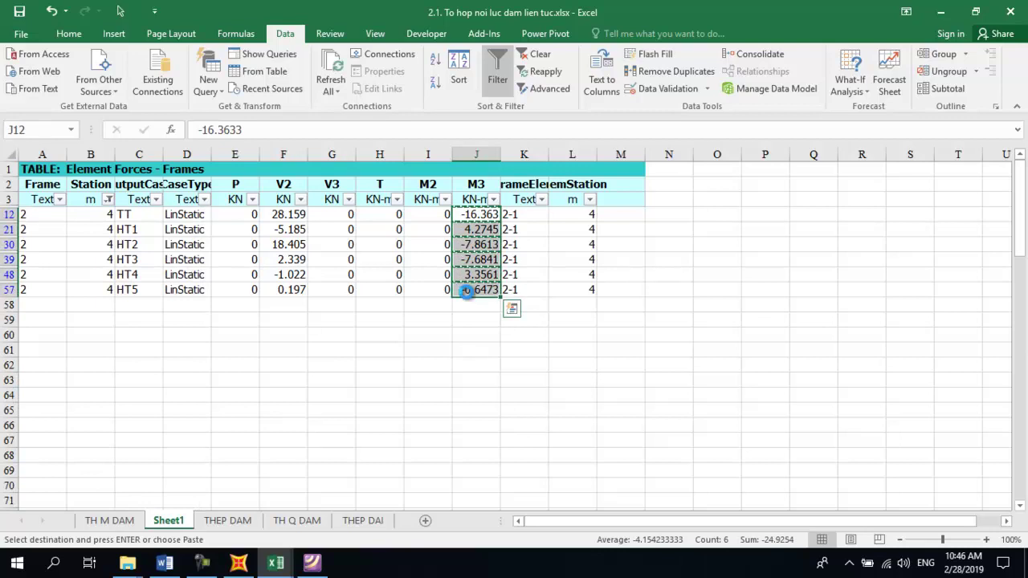
click(109, 520)
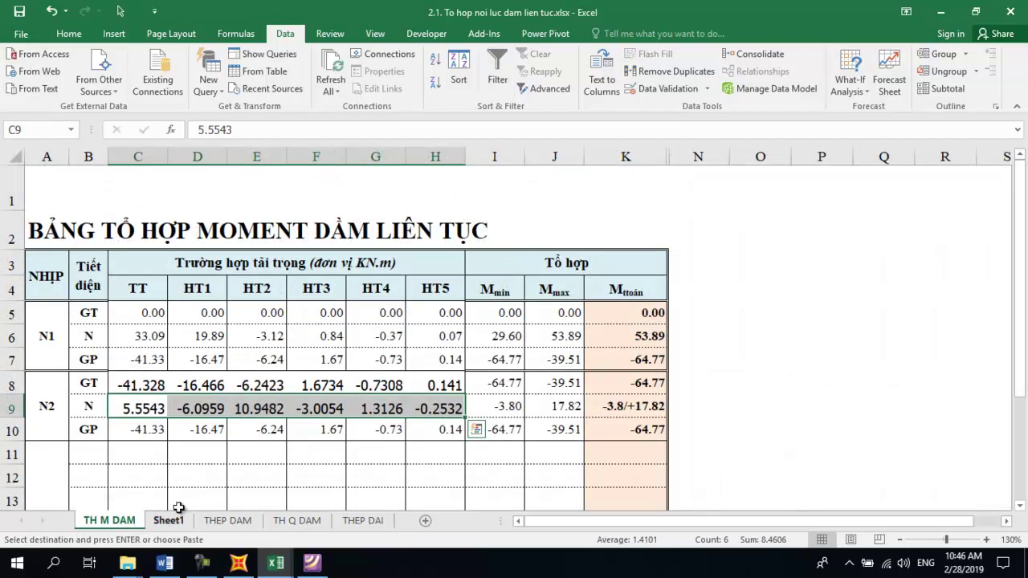
click(131, 432)
right_click(131, 432)
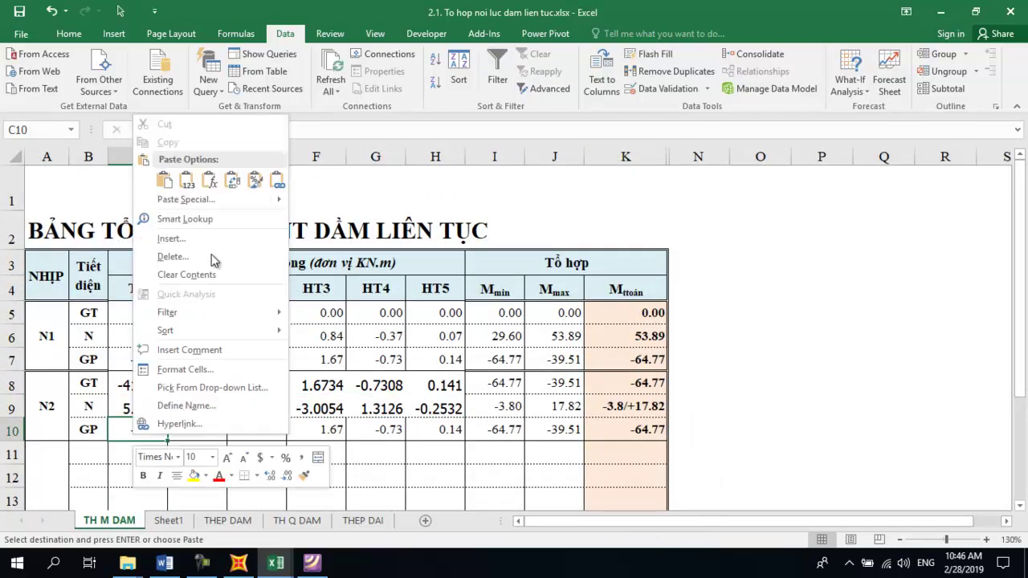
click(234, 180)
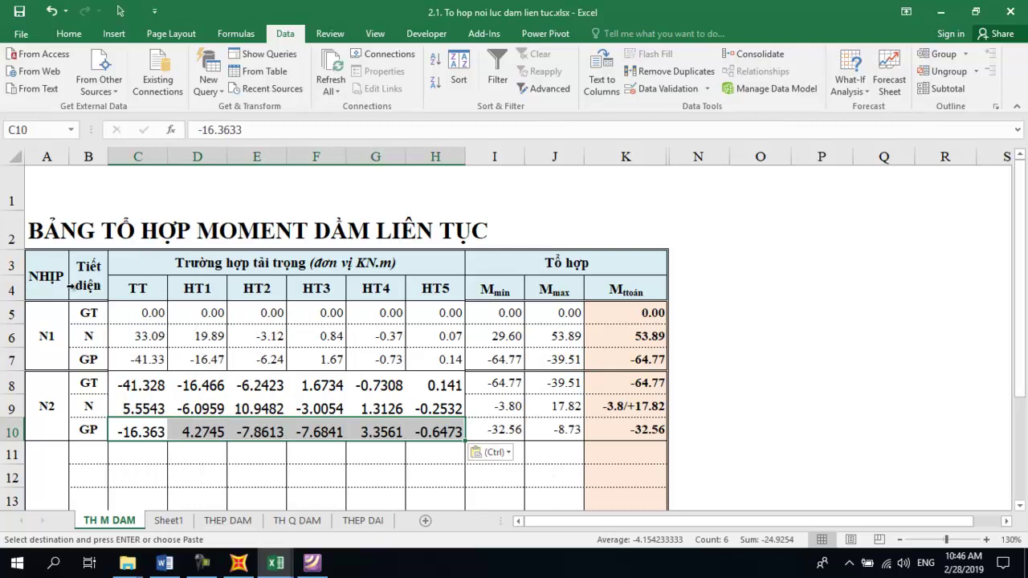
Step: Copy the N1 block C5:H7 and paste only its two-decimal formatting onto the N2 rows from C8
drag(321, 337, 416, 356)
drag(137, 312, 412, 359)
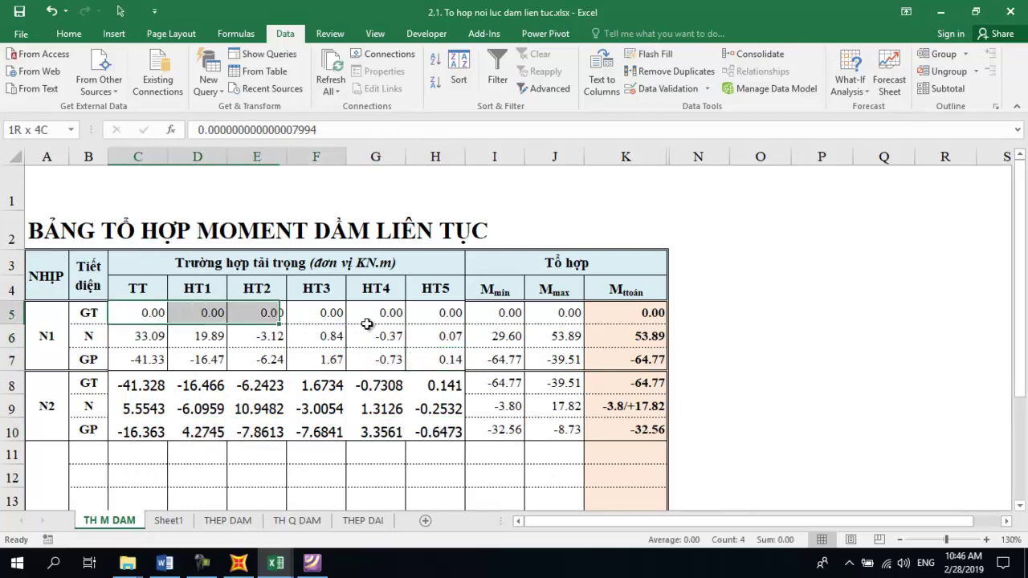
key(ctrl+c)
click(147, 384)
right_click(147, 383)
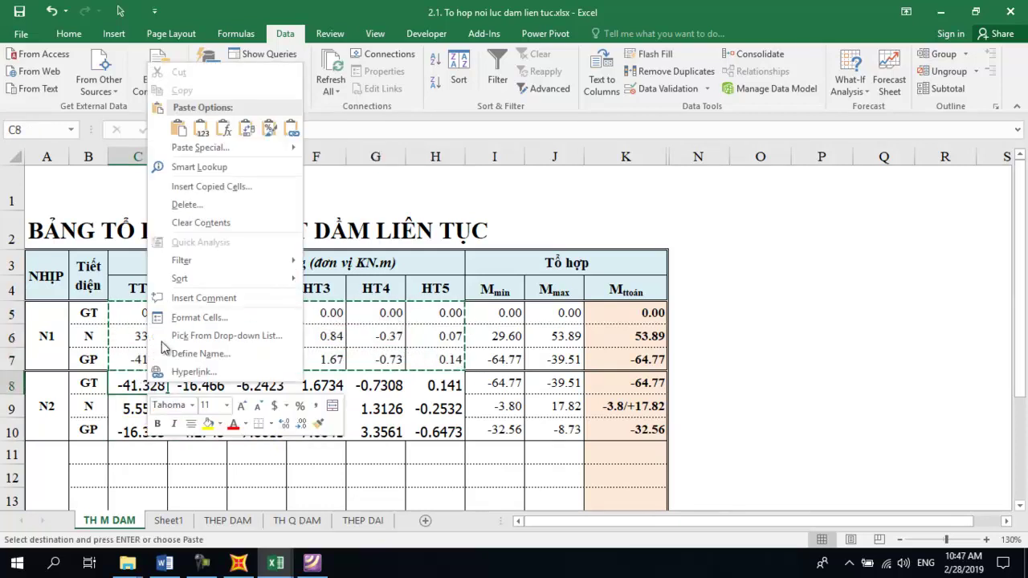
click(269, 131)
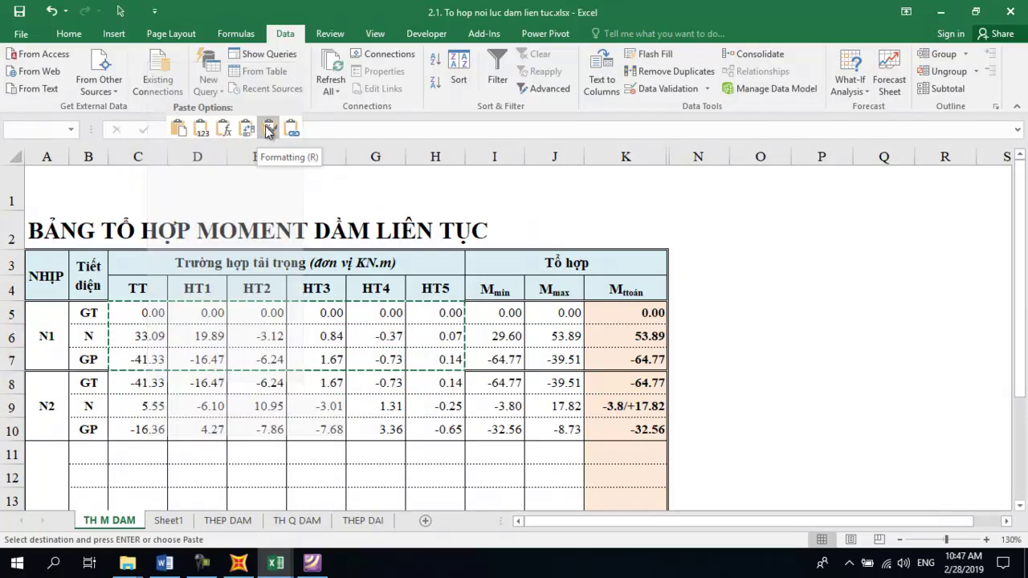
Step: Check the Mmin and Mttoan formulas in the N2 N and GP rows, then return to SAP2000
click(494, 405)
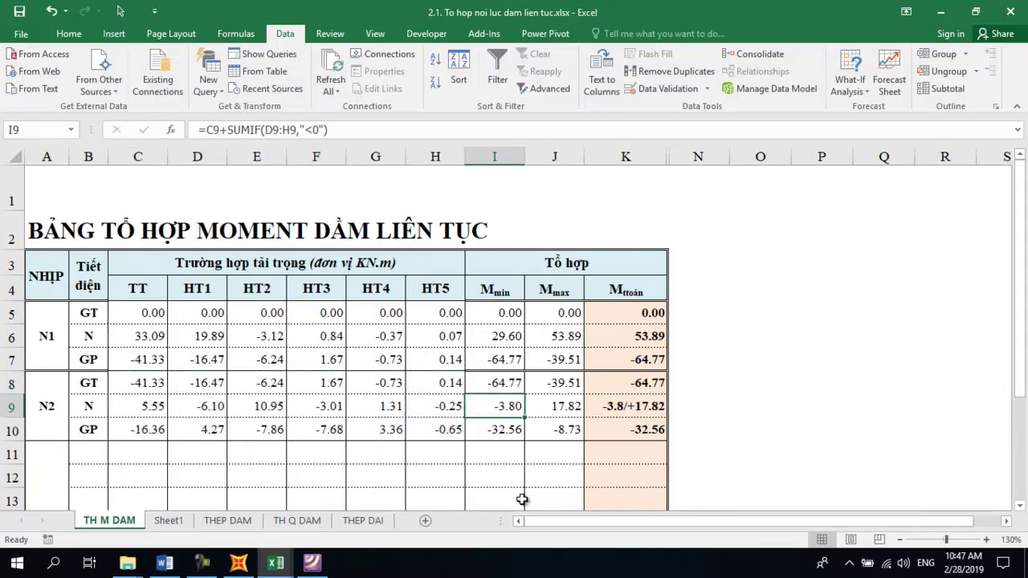
click(634, 406)
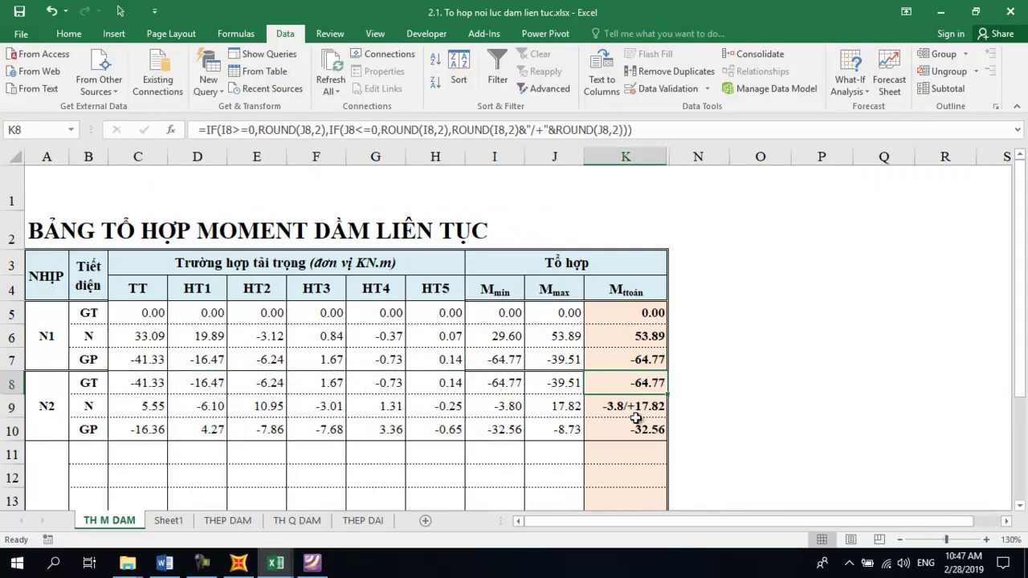
click(635, 427)
click(238, 565)
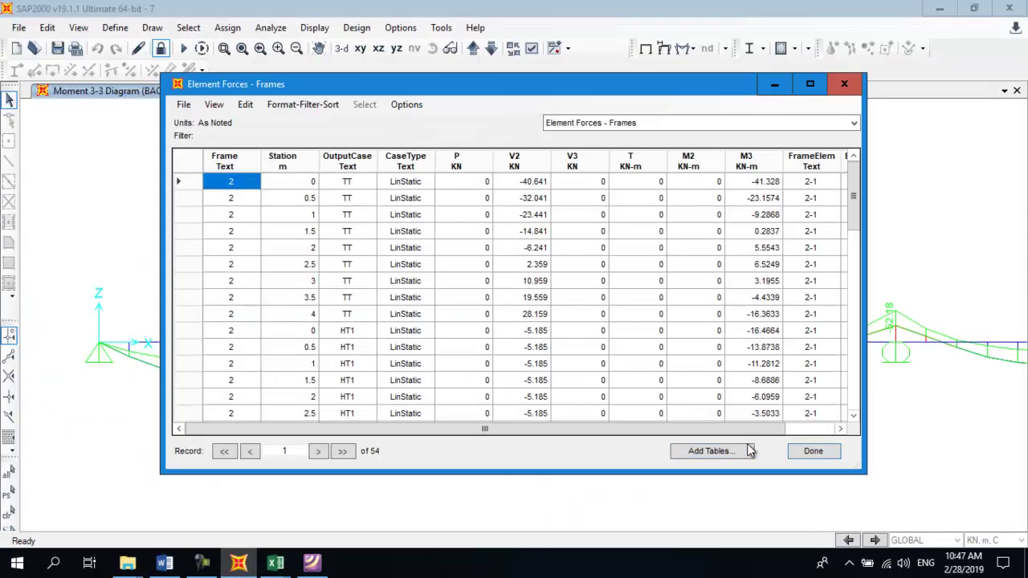
Step: Close the Element Forces table and select the beam on the Moment 3-3 envelope diagram
click(807, 451)
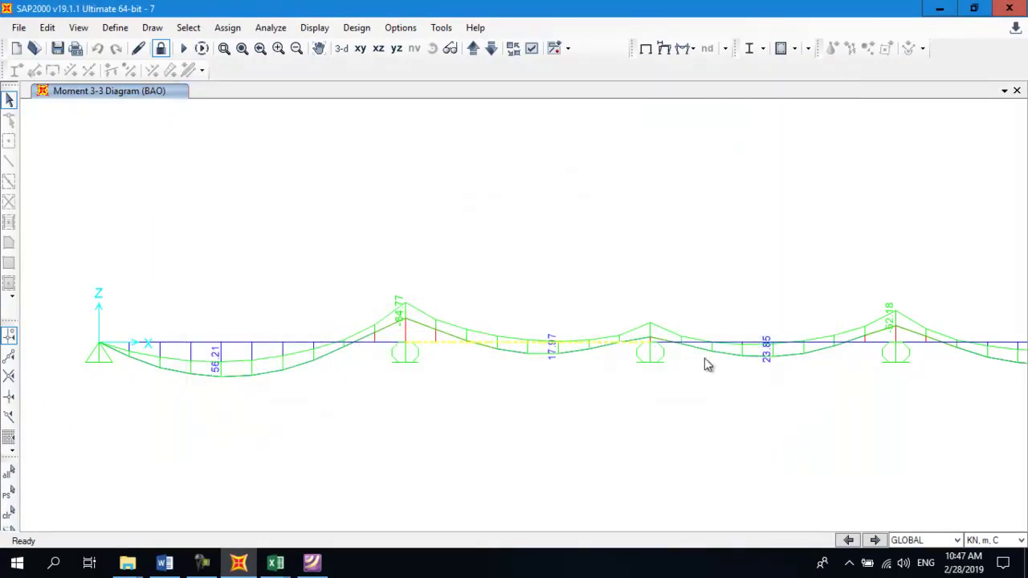
right_click(658, 343)
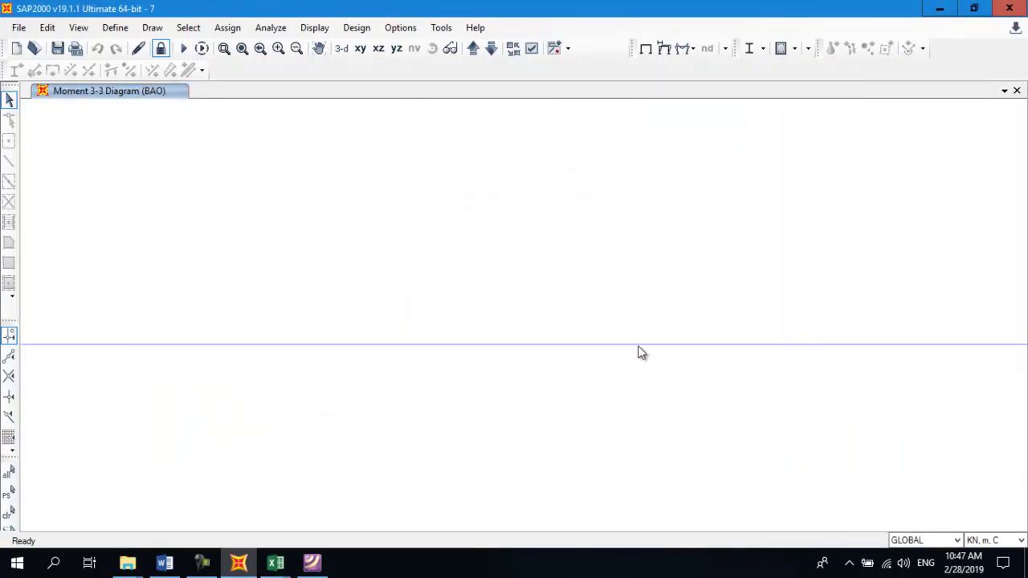
click(638, 346)
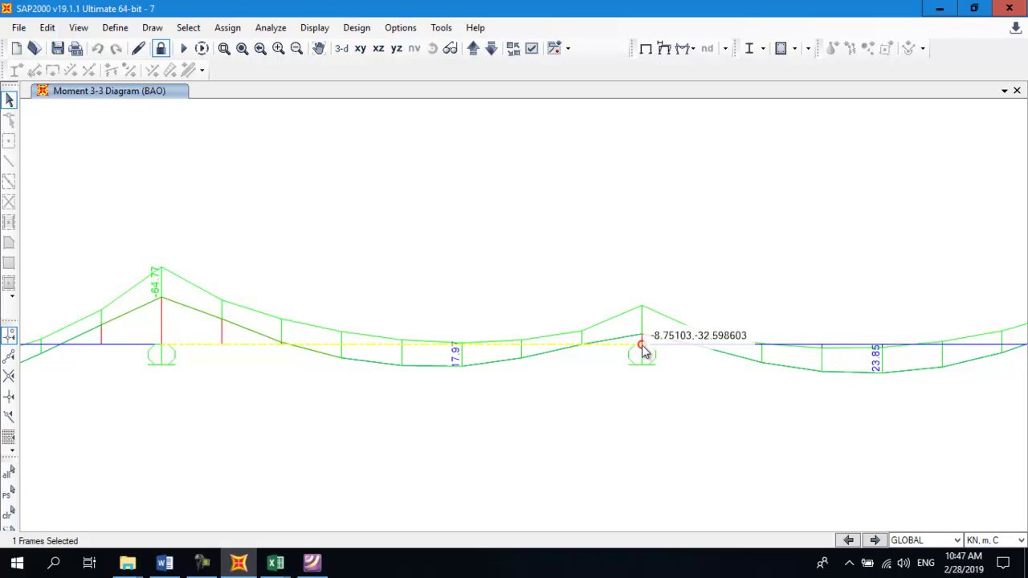
Step: Compare the SAP2000 moment diagram values against the Excel table by switching between them
key(alt+Tab)
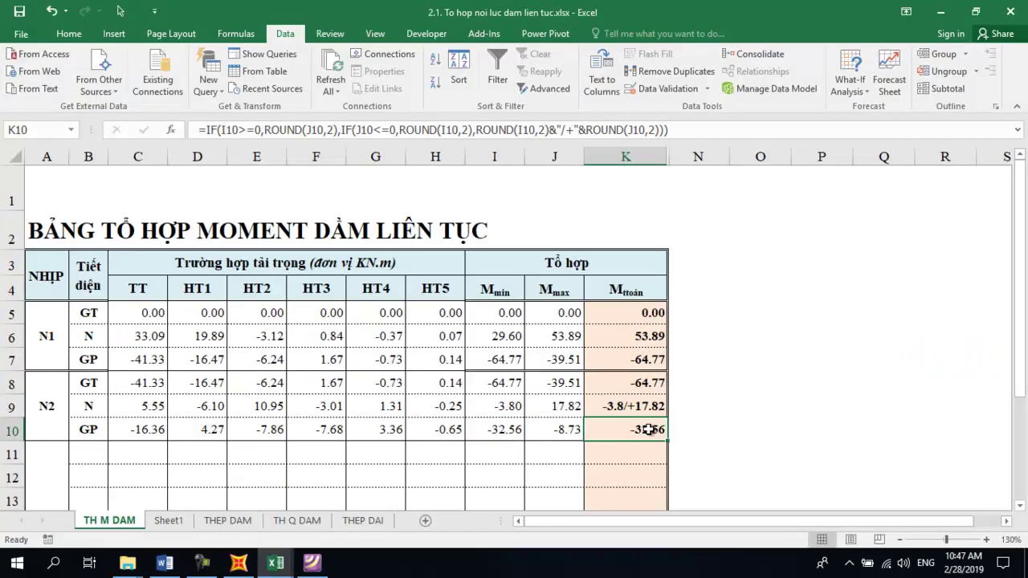
key(alt+Tab)
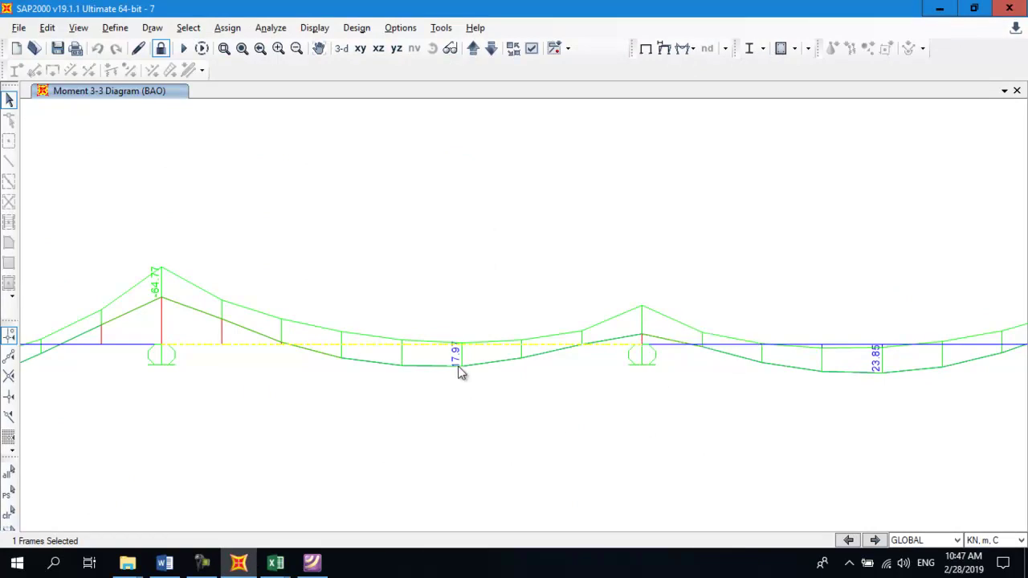
key(alt+Tab)
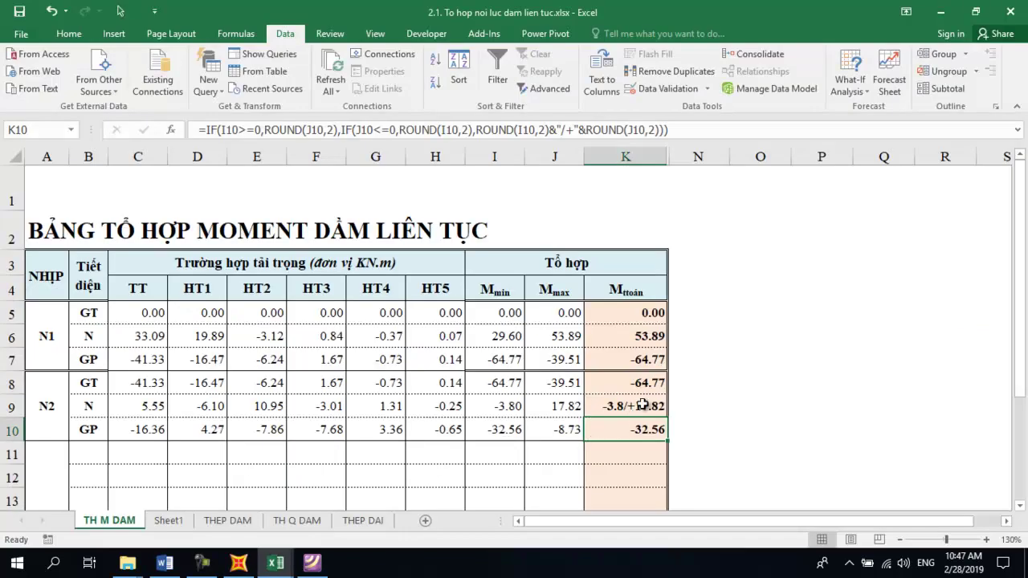
key(alt+Tab)
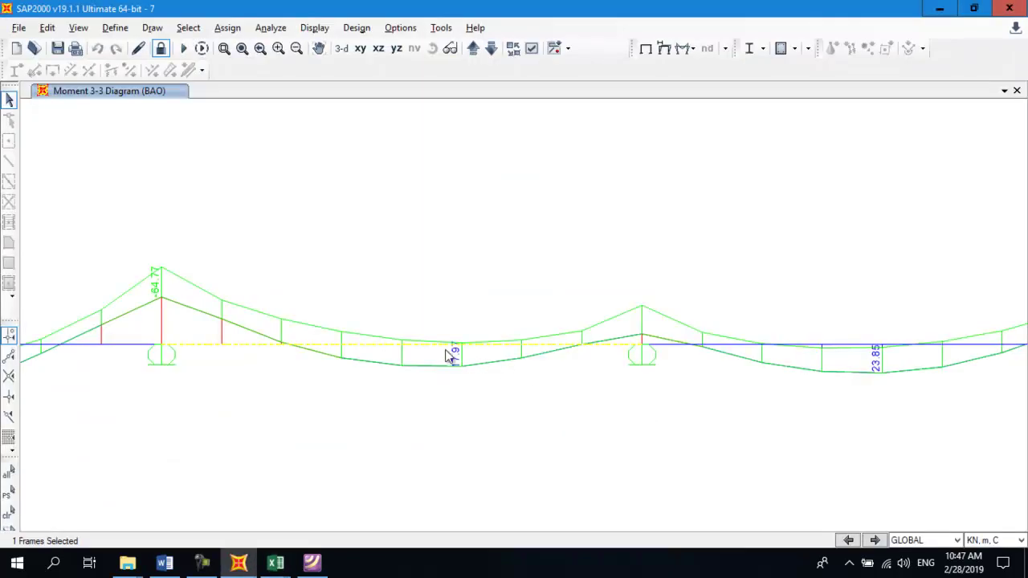
key(alt+Tab)
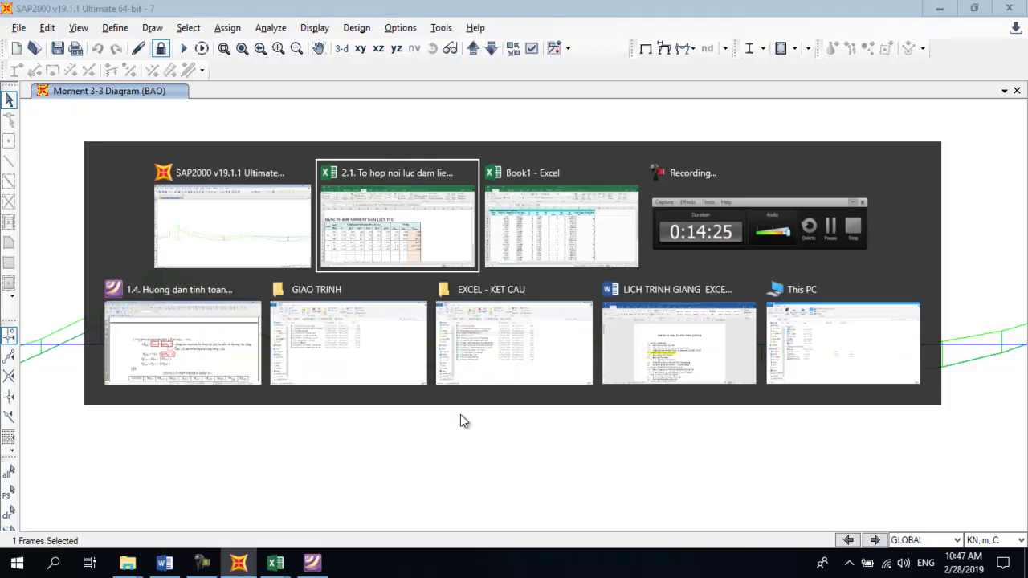
key(alt+Tab)
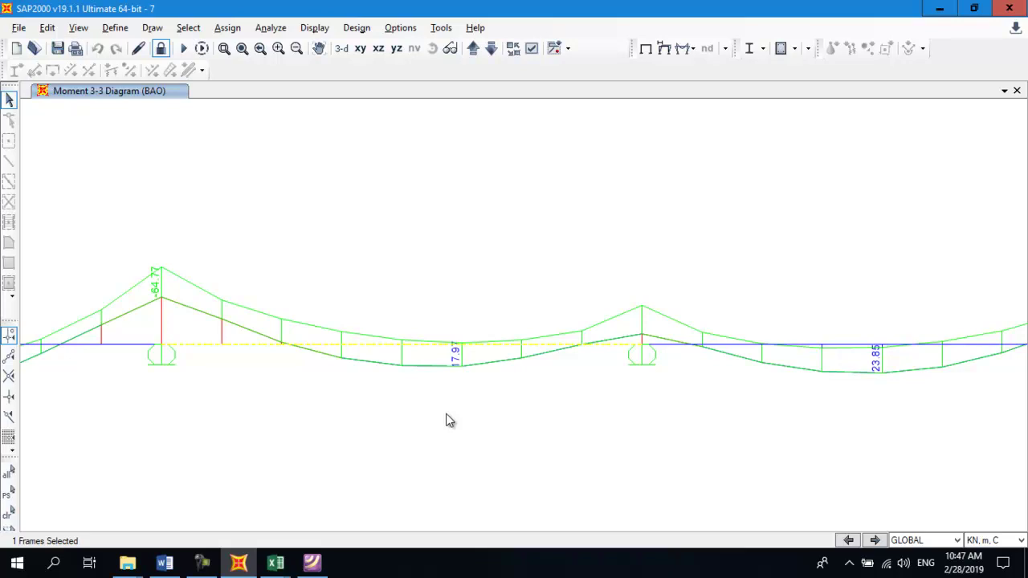
key(alt+Tab)
Step: Check the J5 Mmax and K5 Mttoan formulas and save the workbook
click(562, 320)
click(639, 318)
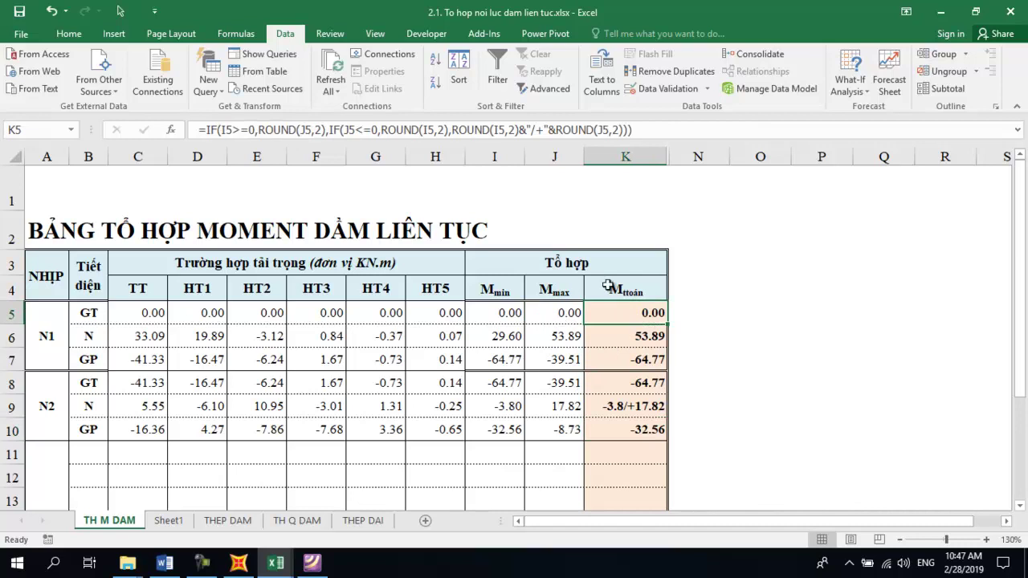
click(20, 11)
Step: Select the whole moment combination table, A3:K10
click(539, 315)
click(54, 264)
drag(54, 264, 549, 426)
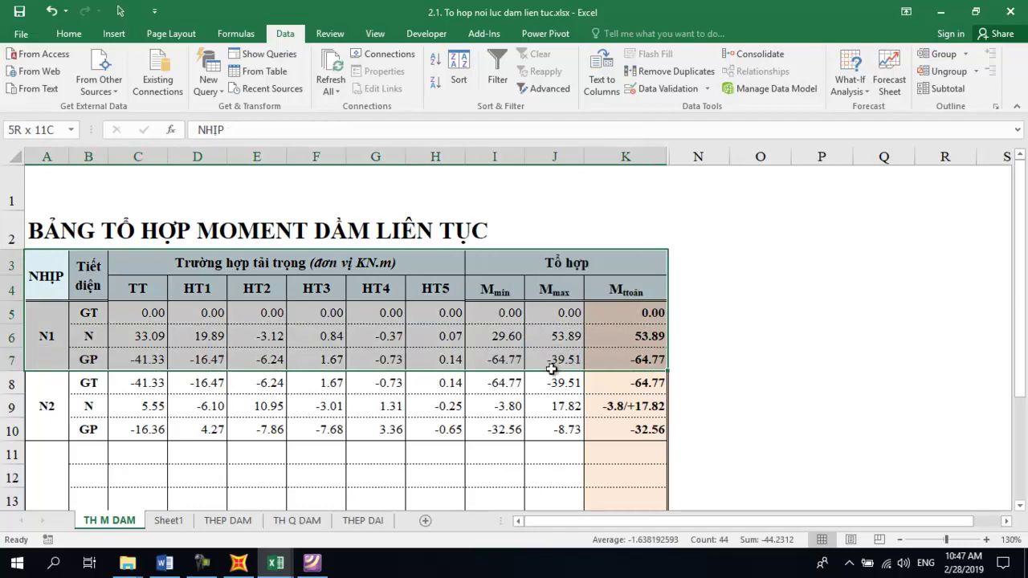